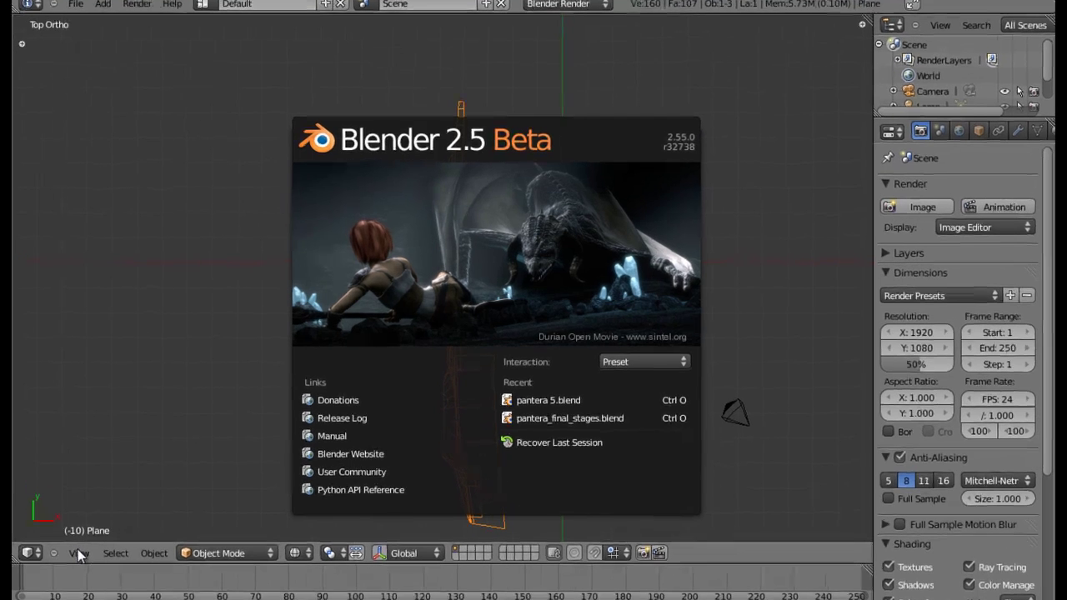
pyautogui.click(117, 533)
pyautogui.click(70, 558)
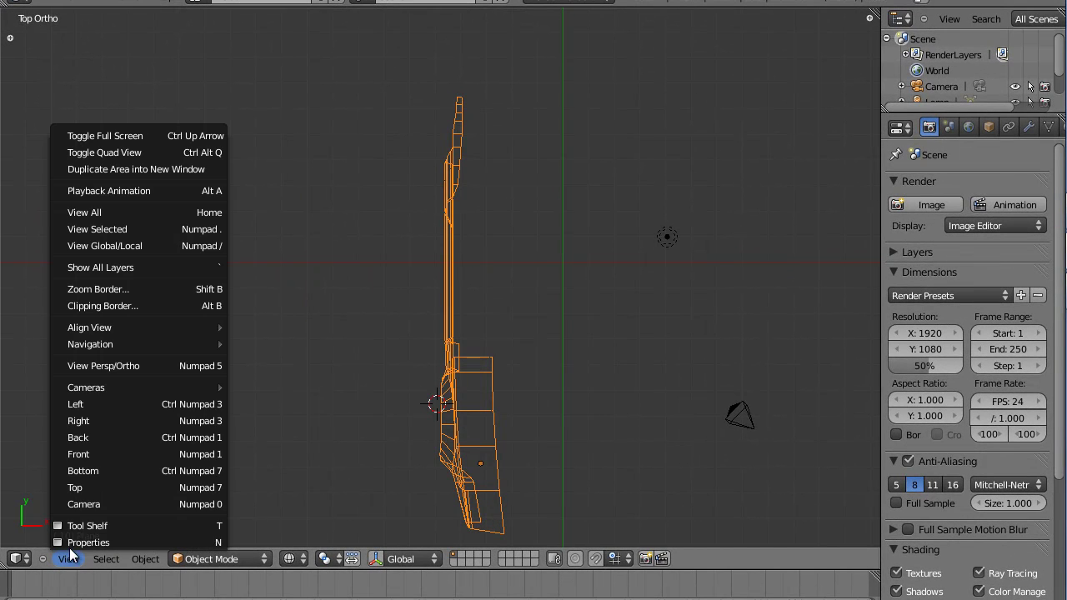
pyautogui.moveTo(95, 387)
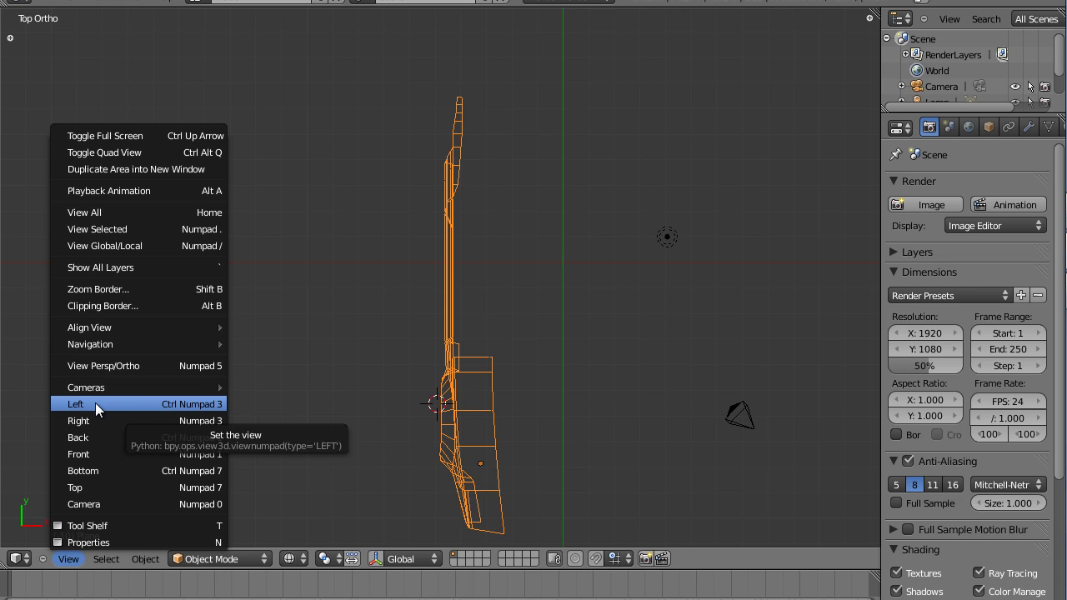
pyautogui.rightClick(95, 402)
pyautogui.click(95, 403)
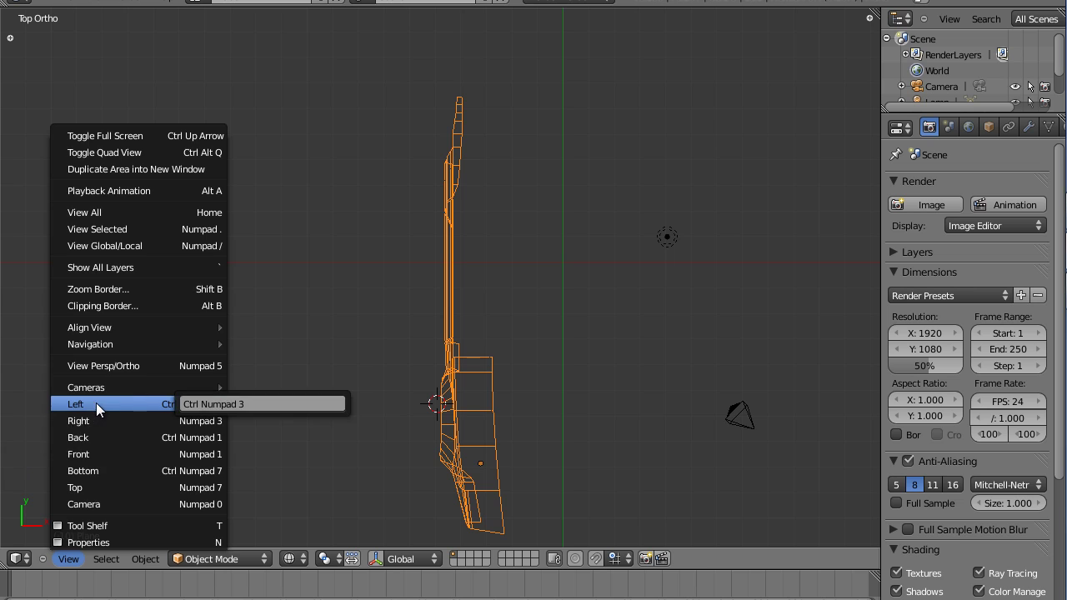
pyautogui.press('Escape')
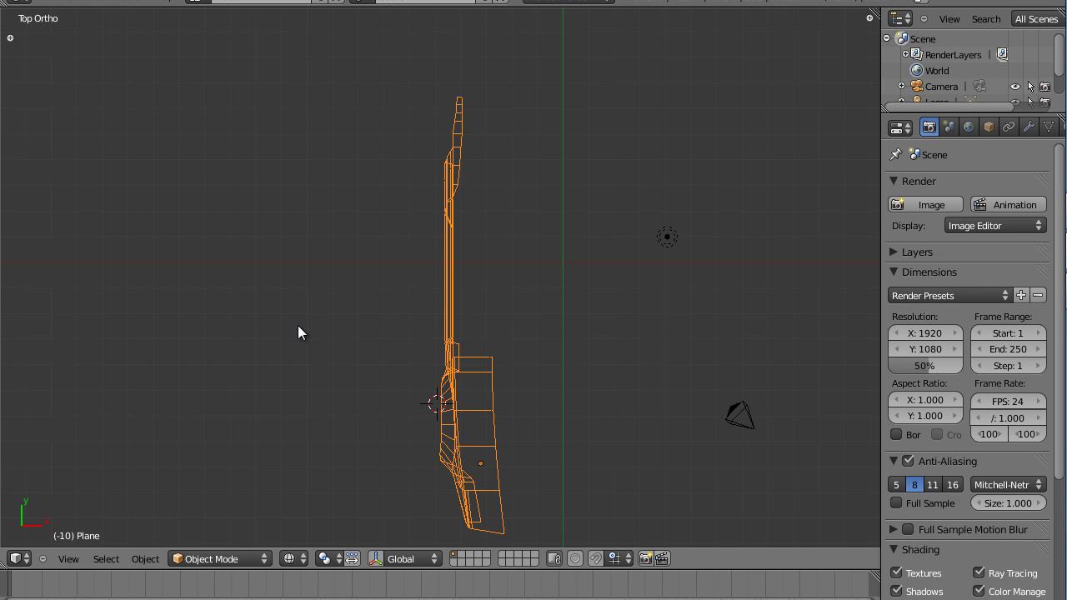
# - Delete the selected Plane mesh from the scene
pyautogui.press('x')
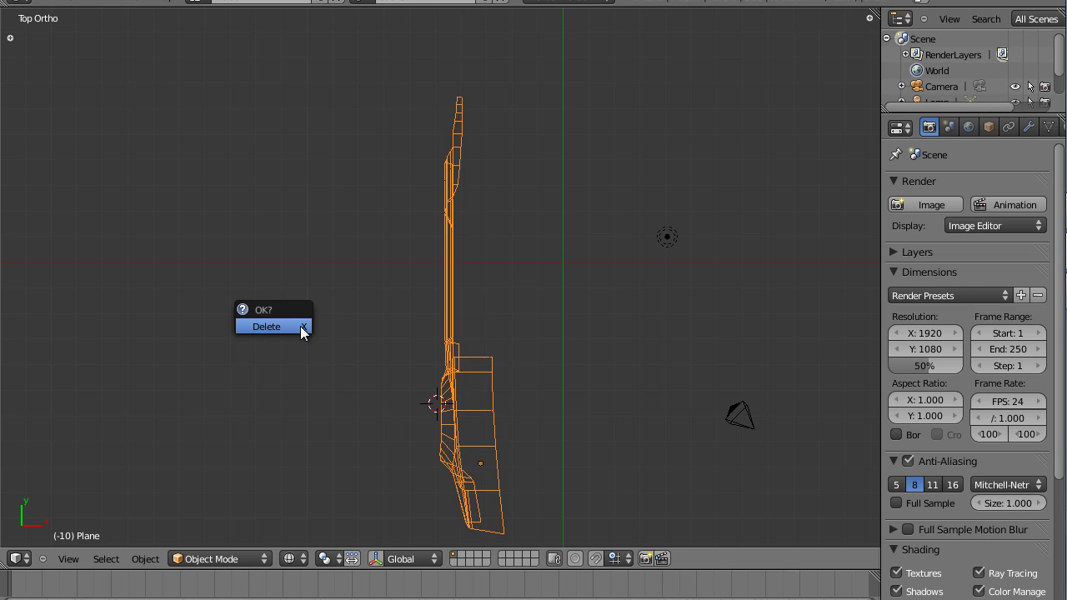
pyautogui.click(302, 329)
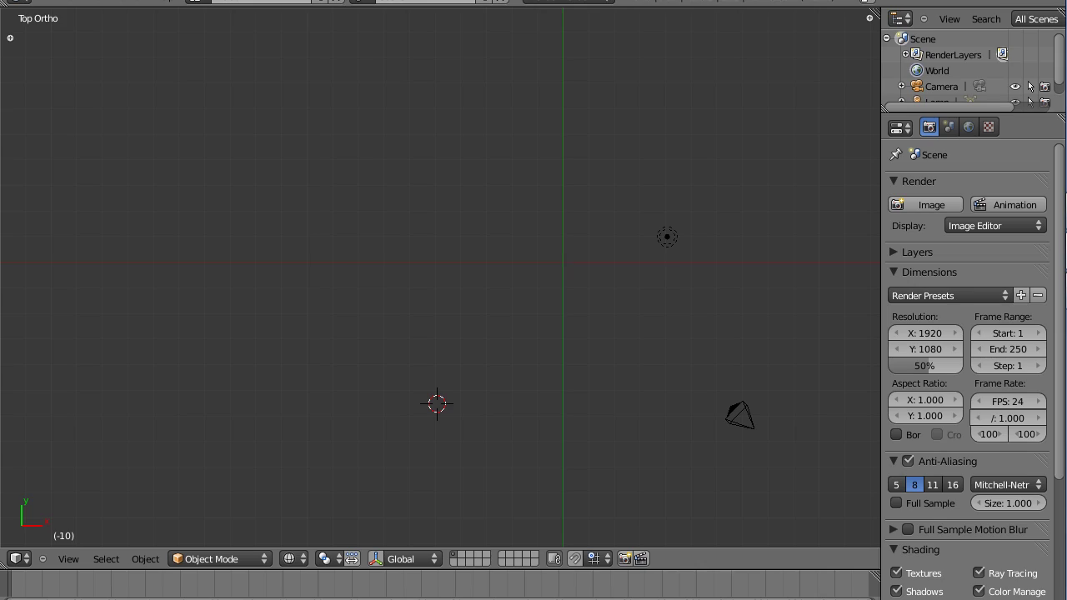
# - Switch to Paint.NET and open the Pontiac Trans Am blueprint image from the cars pictures folder
pyautogui.press('super+d')
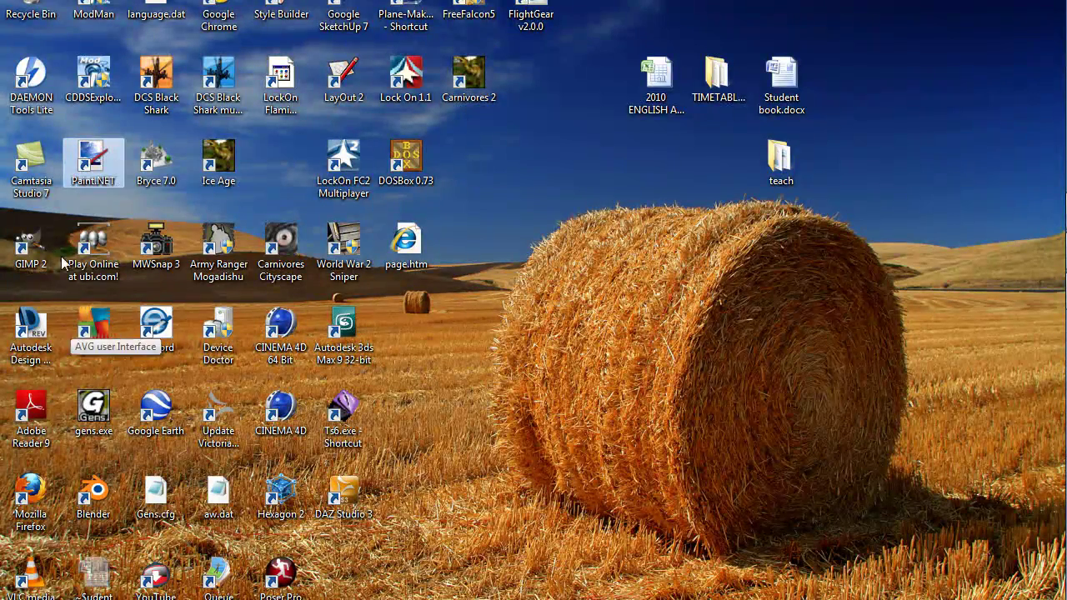
pyautogui.press('Return')
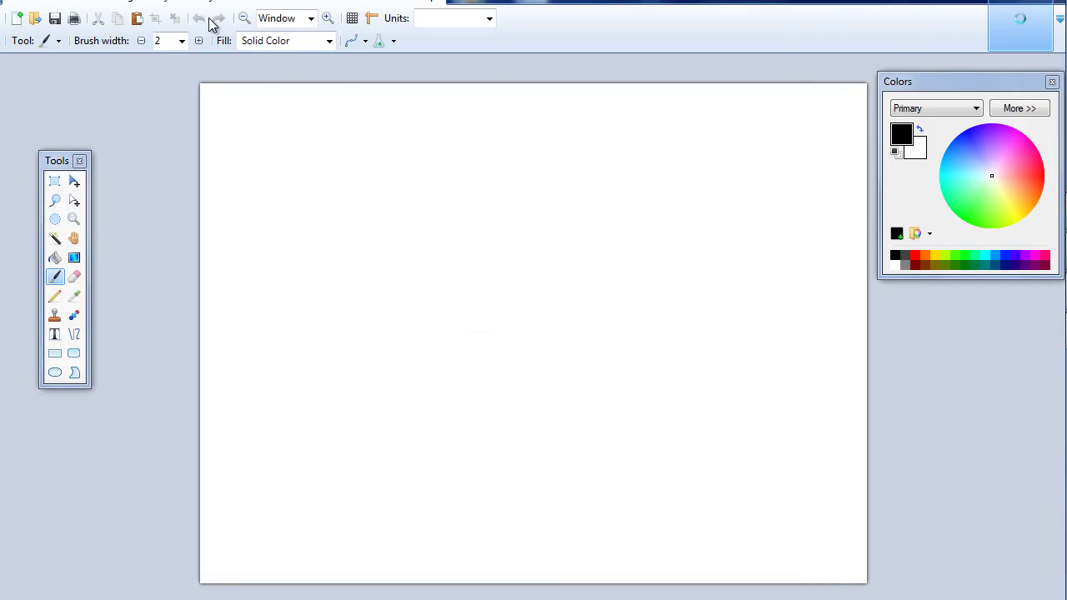
pyautogui.click(29, 2)
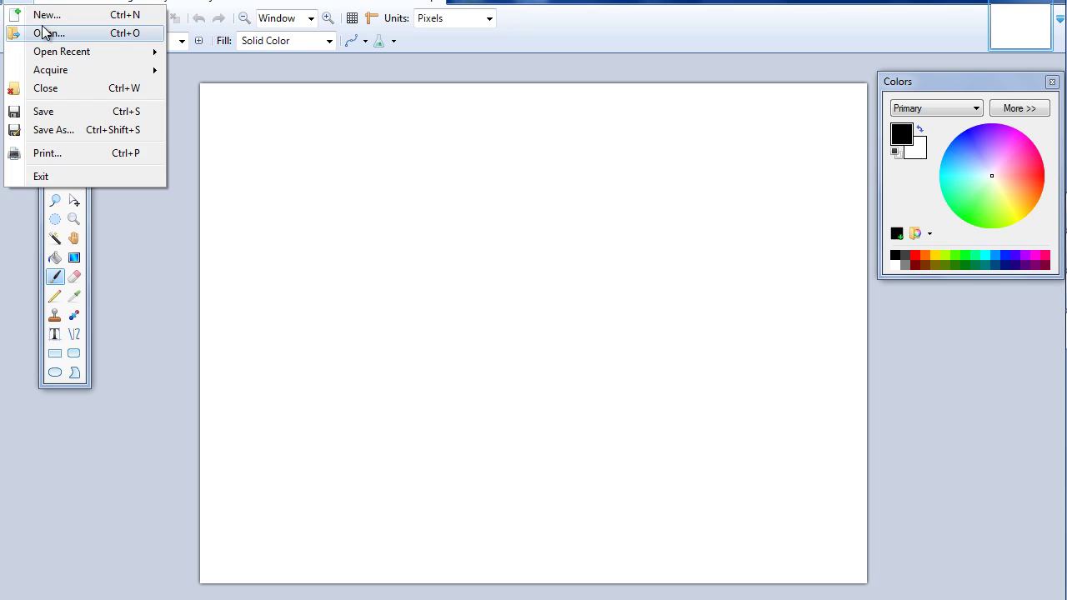
pyautogui.click(43, 30)
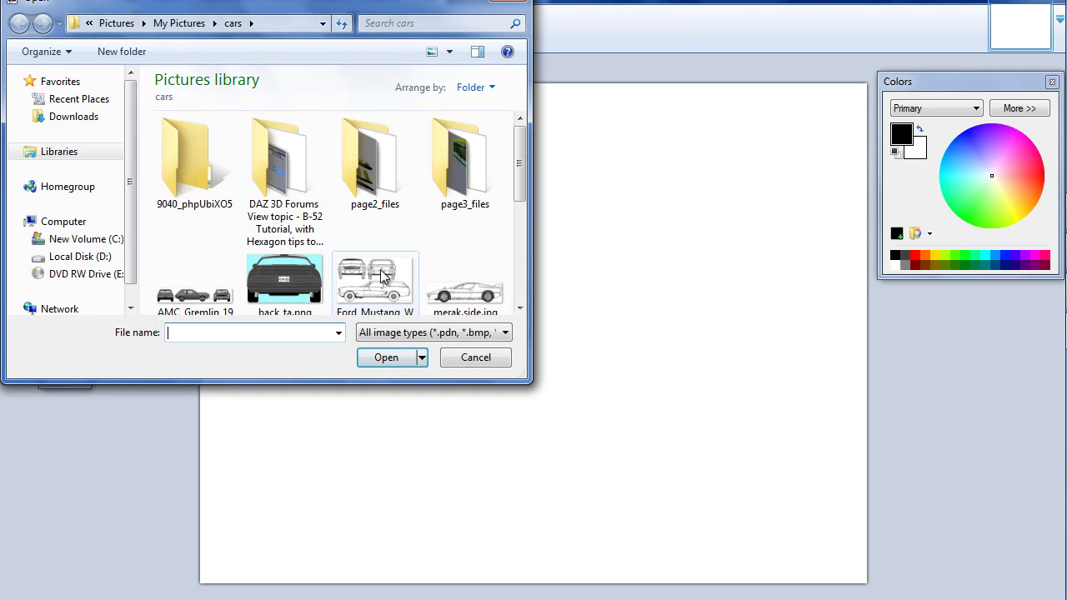
pyautogui.scroll(-1, 520, 187)
pyautogui.moveTo(520, 187); pyautogui.dragTo(521, 251)
pyautogui.click(437, 197)
pyautogui.doubleClick(437, 197)
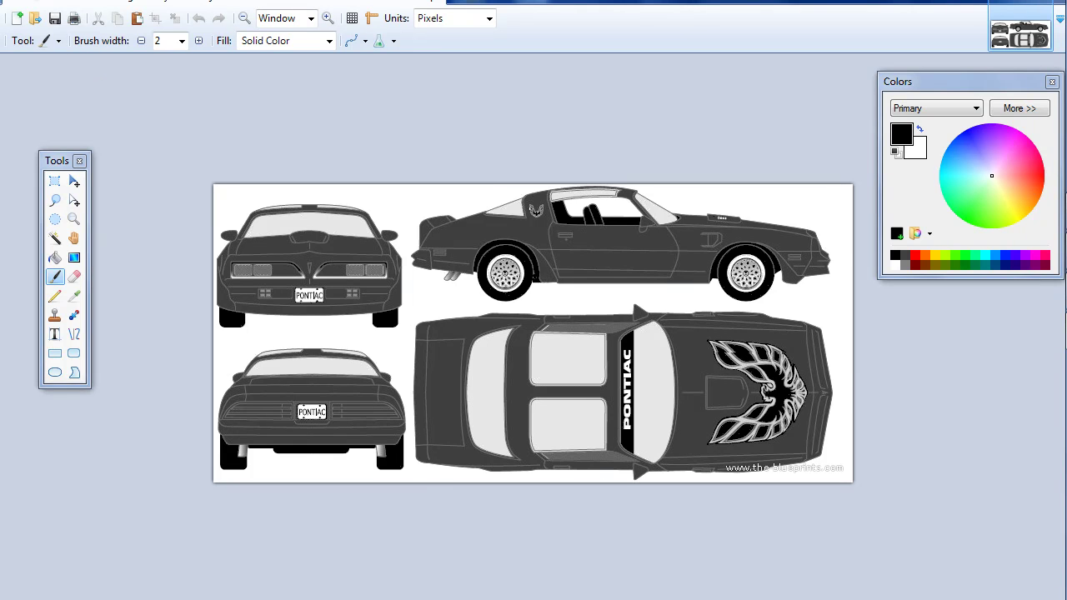
# - Select a rectangle around the car's front view in the blueprint and copy it
pyautogui.click(20, 4)
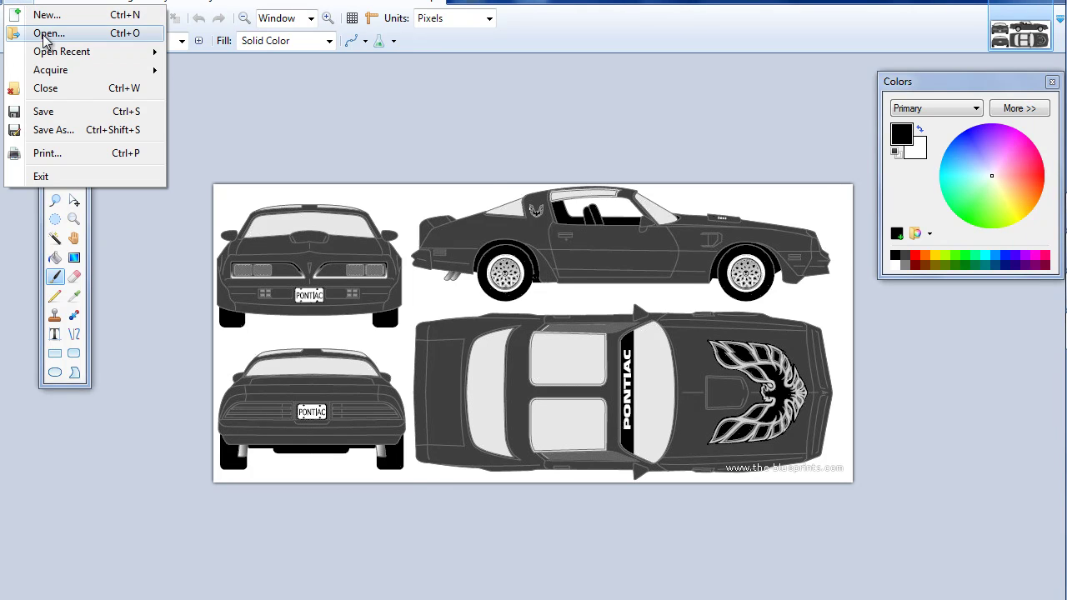
pyautogui.click(194, 143)
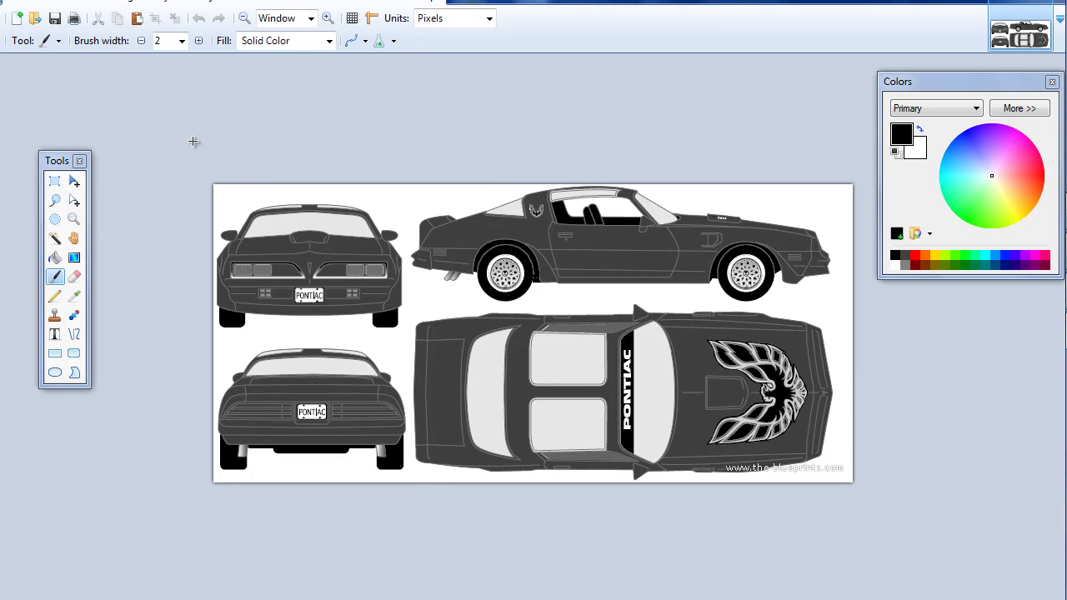
pyautogui.click(54, 181)
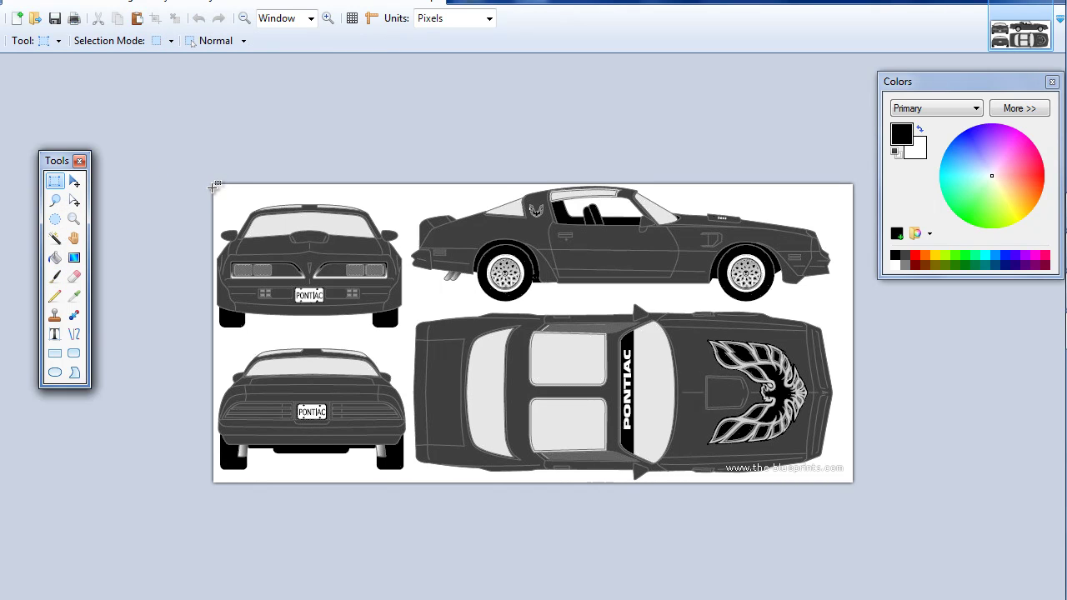
pyautogui.moveTo(215, 188)
pyautogui.mouseDown()
pyautogui.moveTo(399, 343)
pyautogui.moveTo(409, 338)
pyautogui.mouseUp()
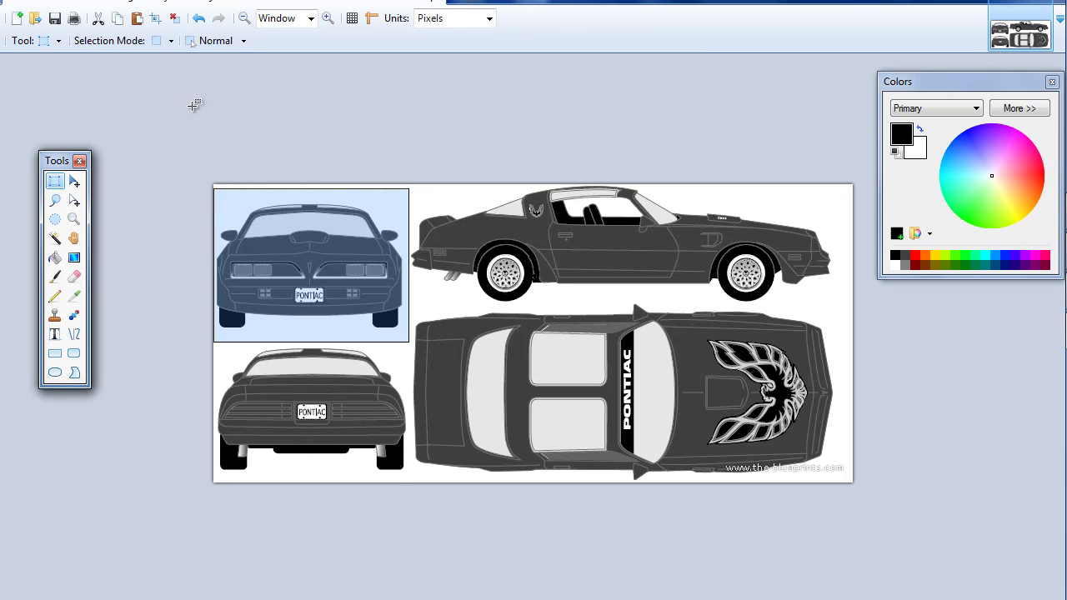
pyautogui.click(48, 7)
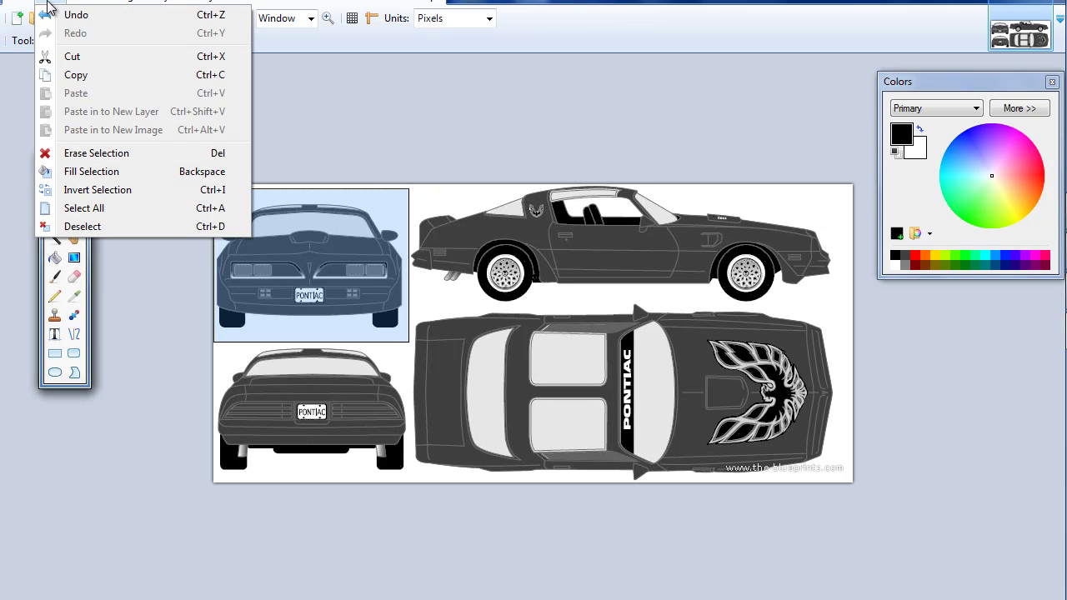
pyautogui.click(71, 74)
# - Create a new 234 × 184 pixel image and paste the copied front view into it
pyautogui.click(33, 8)
pyautogui.click(43, 15)
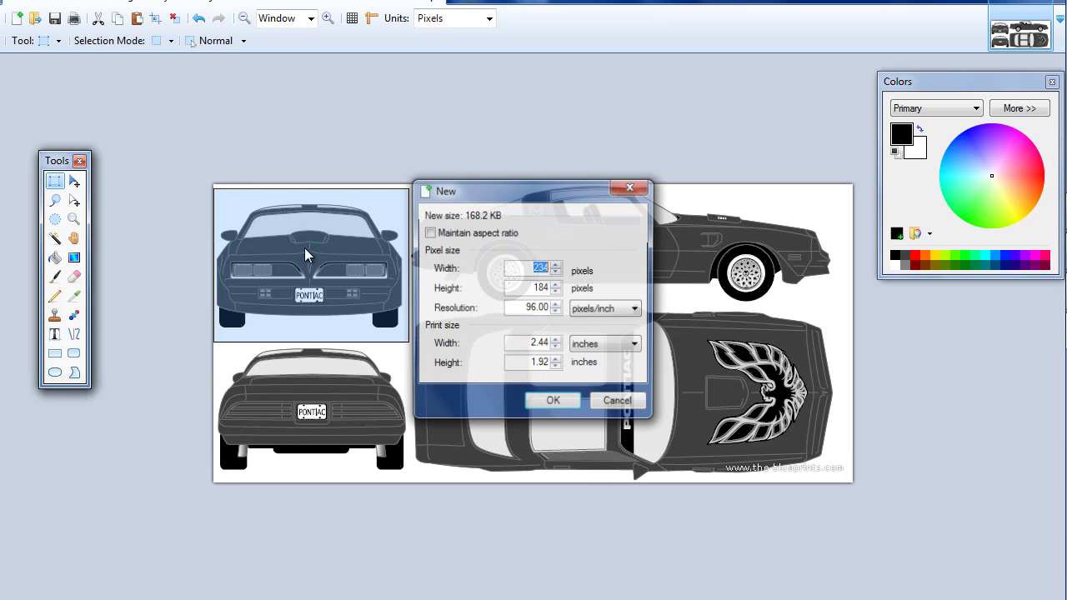
pyautogui.click(551, 403)
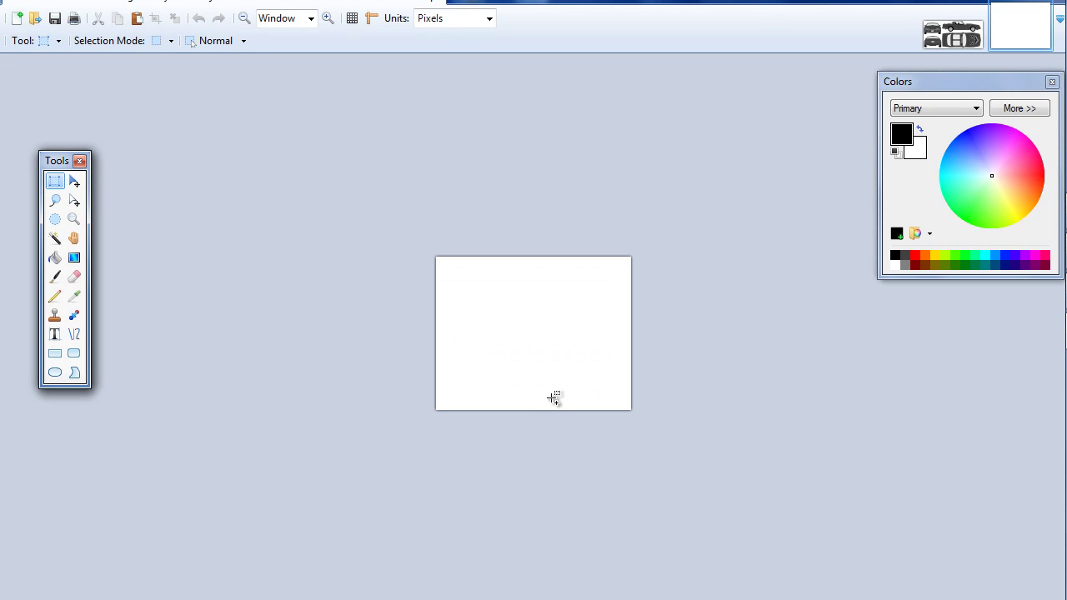
pyautogui.hotkey('ctrl', 'v')
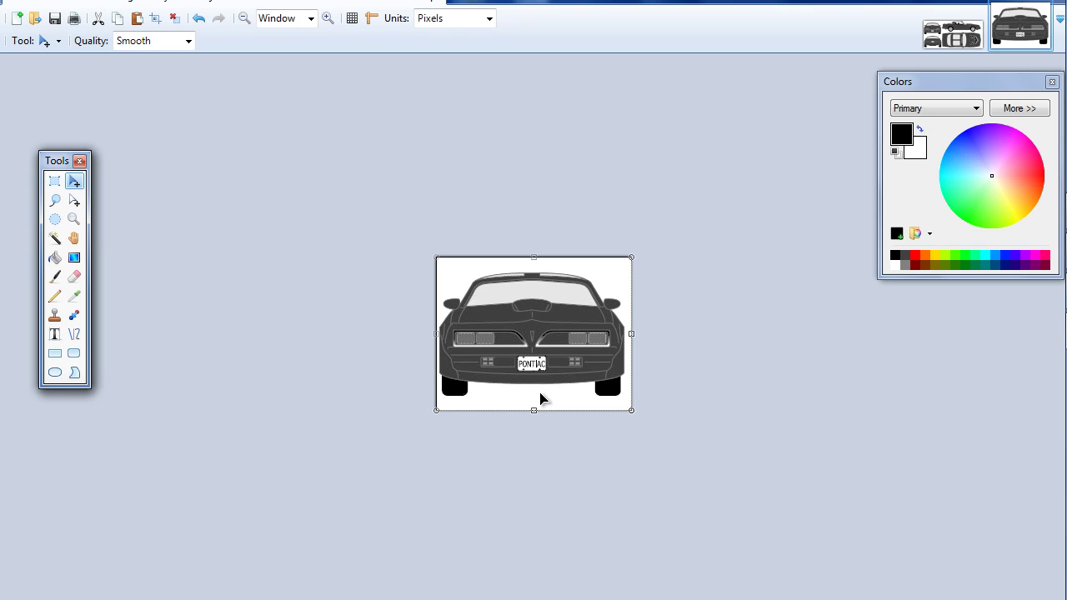
# - Isolate the front view on transparency by selecting the white background with Magic Wand, inverting the selection and cropping to it
pyautogui.click(55, 238)
pyautogui.click(560, 272)
pyautogui.click(452, 274)
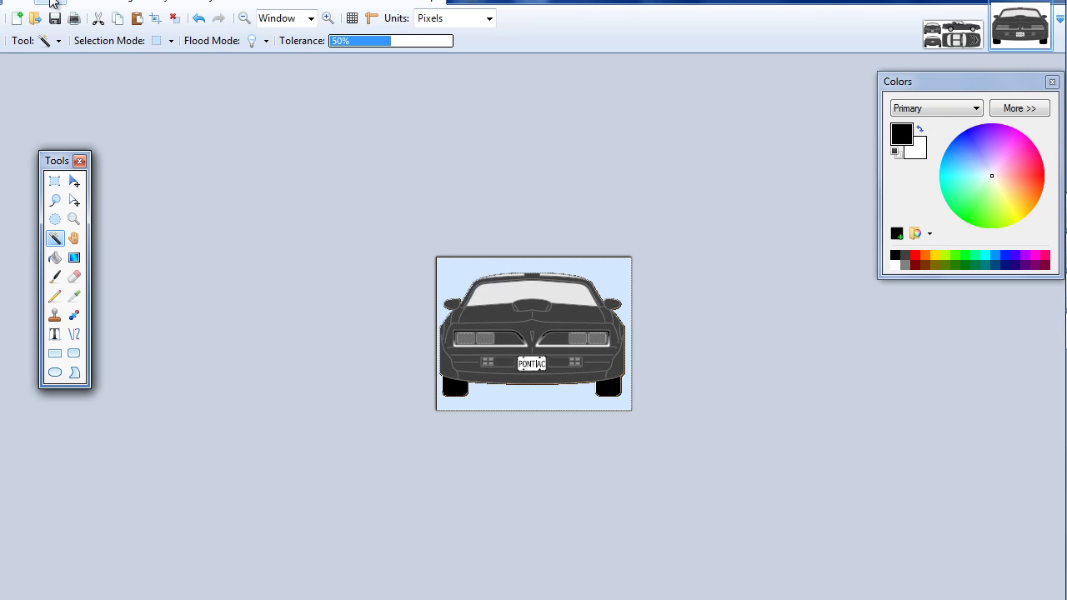
pyautogui.click(51, 4)
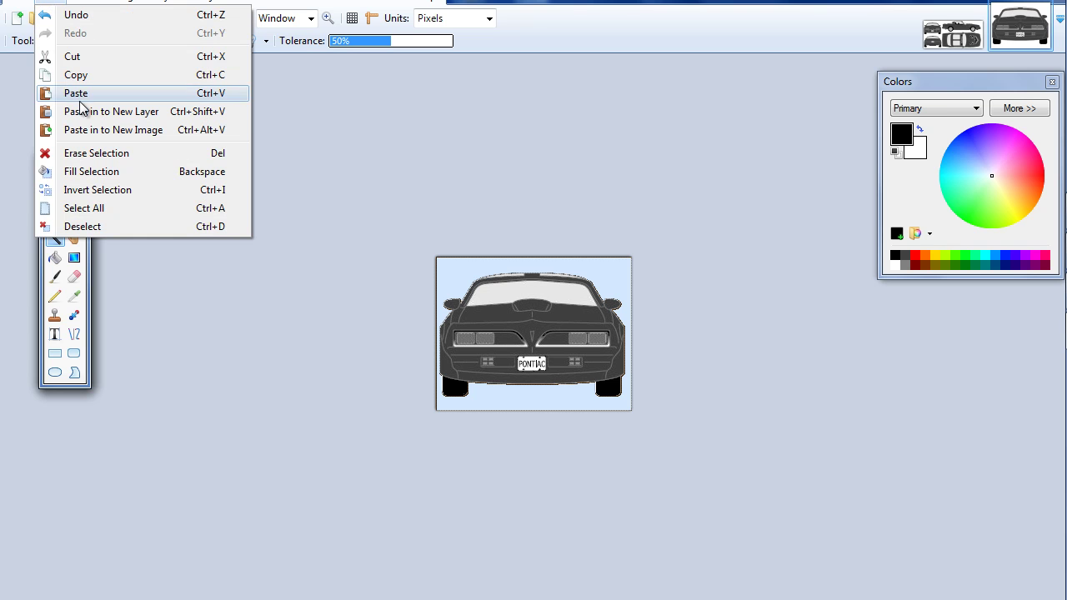
pyautogui.click(96, 190)
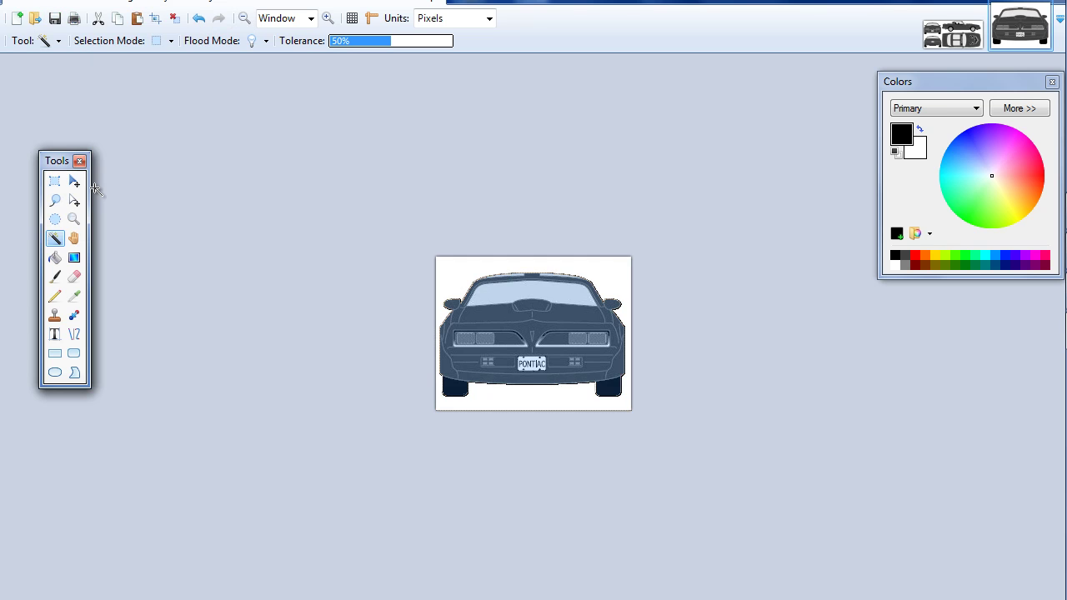
pyautogui.click(128, 3)
pyautogui.click(137, 16)
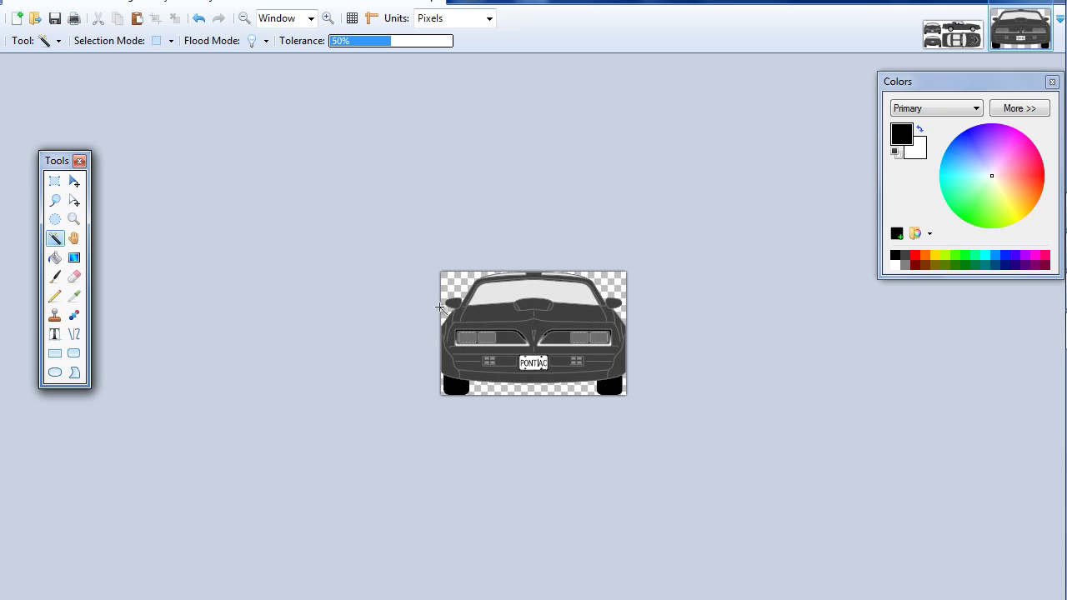
# - Start saving the cropped front view as a new file in the Documents\blueprints\cars folder on drive D
pyautogui.click(28, 4)
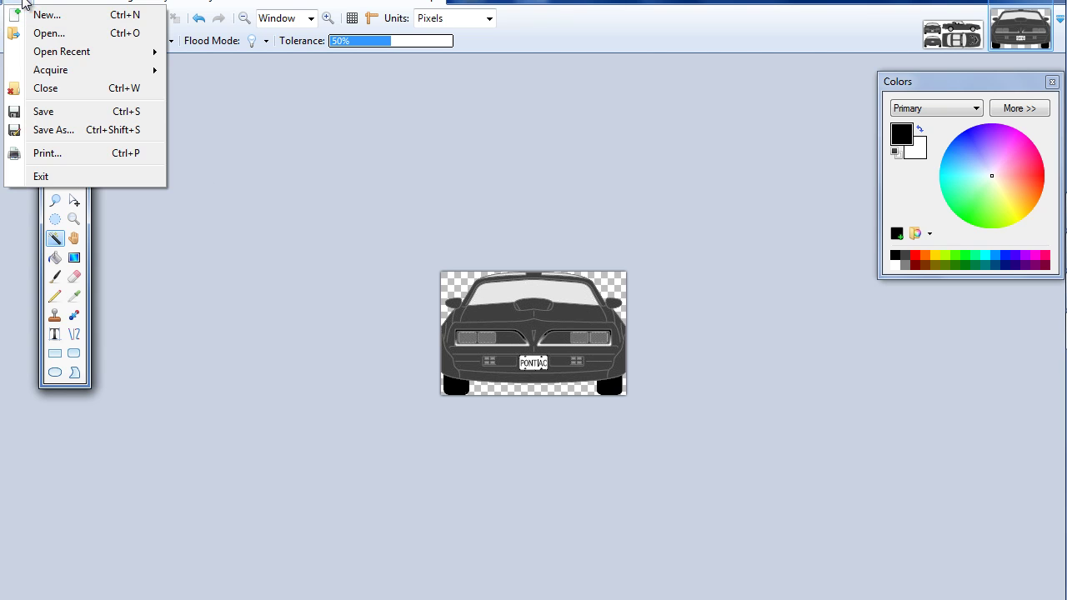
pyautogui.click(53, 129)
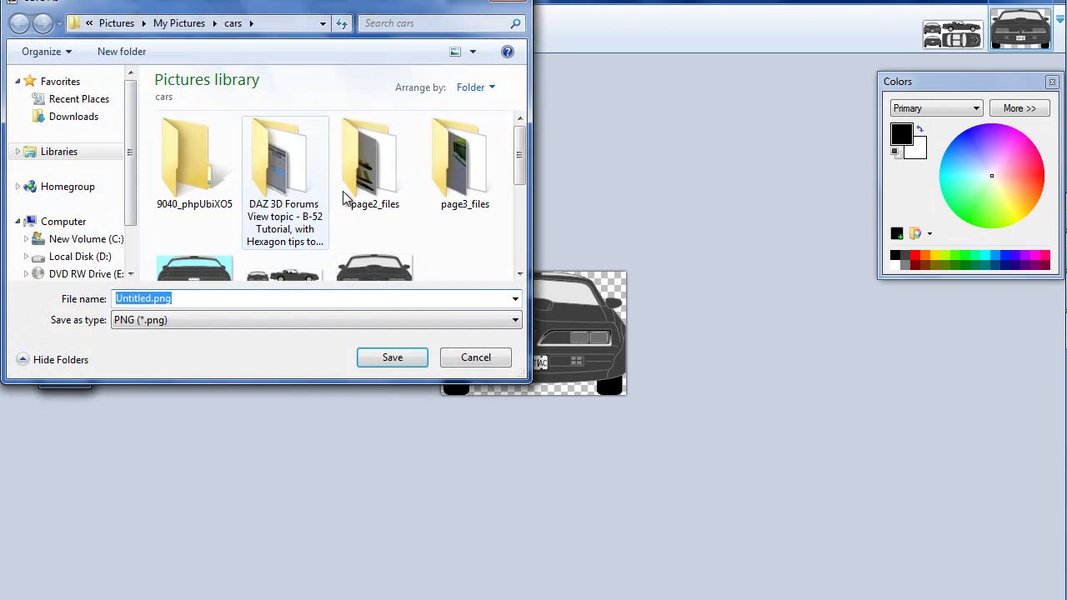
pyautogui.click(92, 258)
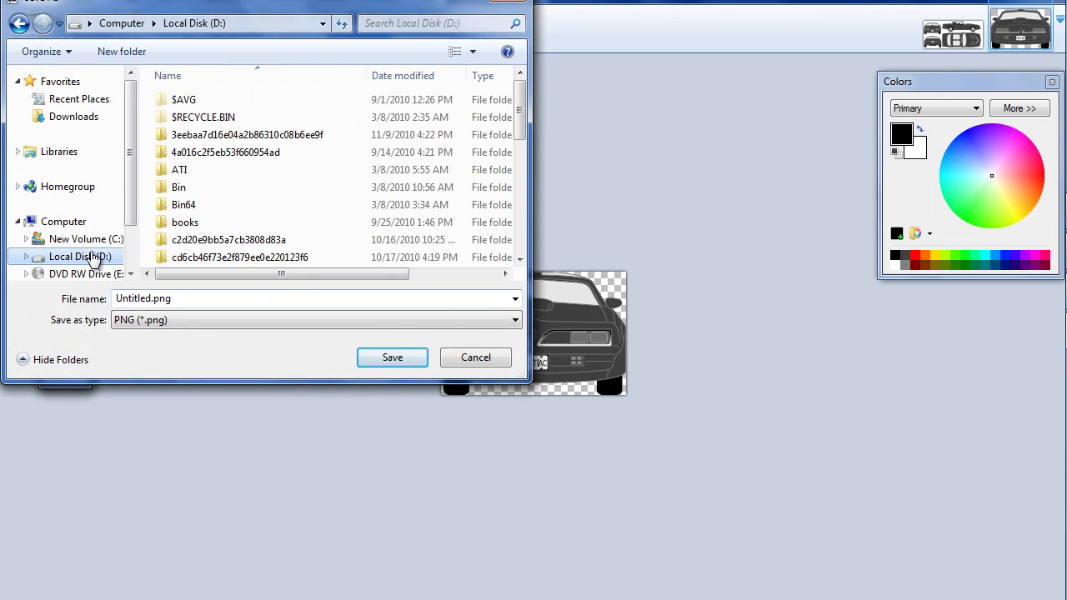
pyautogui.click(324, 191)
pyautogui.scroll(-4, 320, 191)
pyautogui.scroll(2, 288, 185)
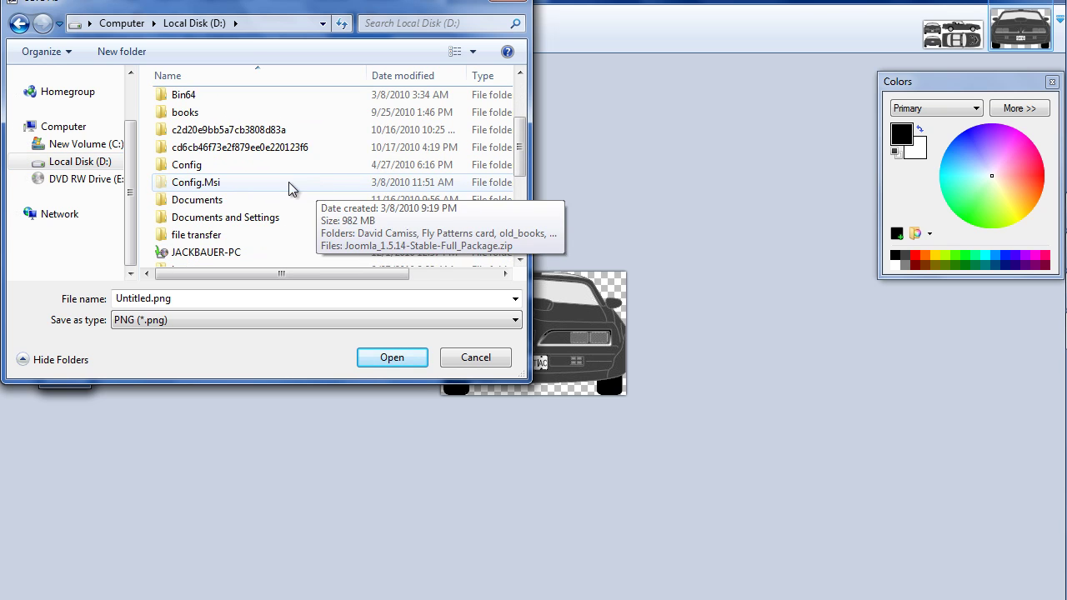
pyautogui.click(222, 202)
pyautogui.doubleClick(222, 203)
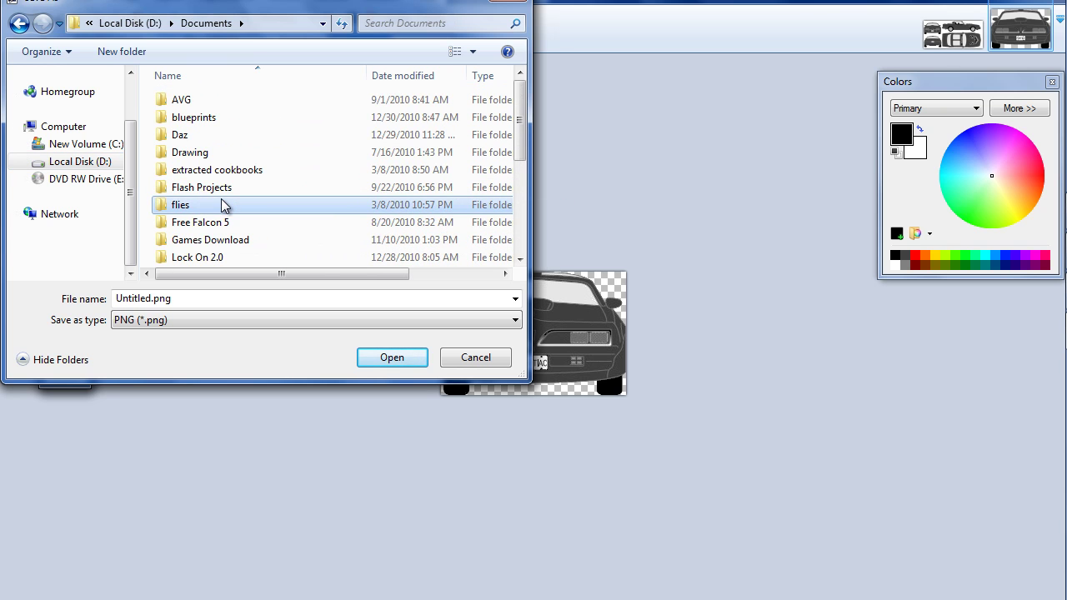
pyautogui.doubleClick(203, 120)
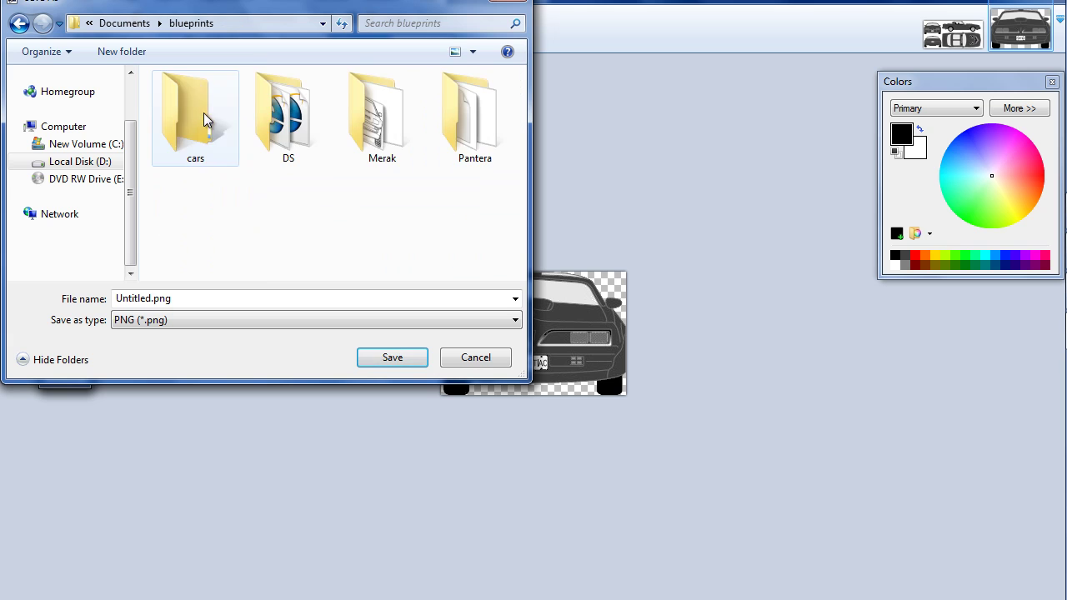
pyautogui.doubleClick(206, 125)
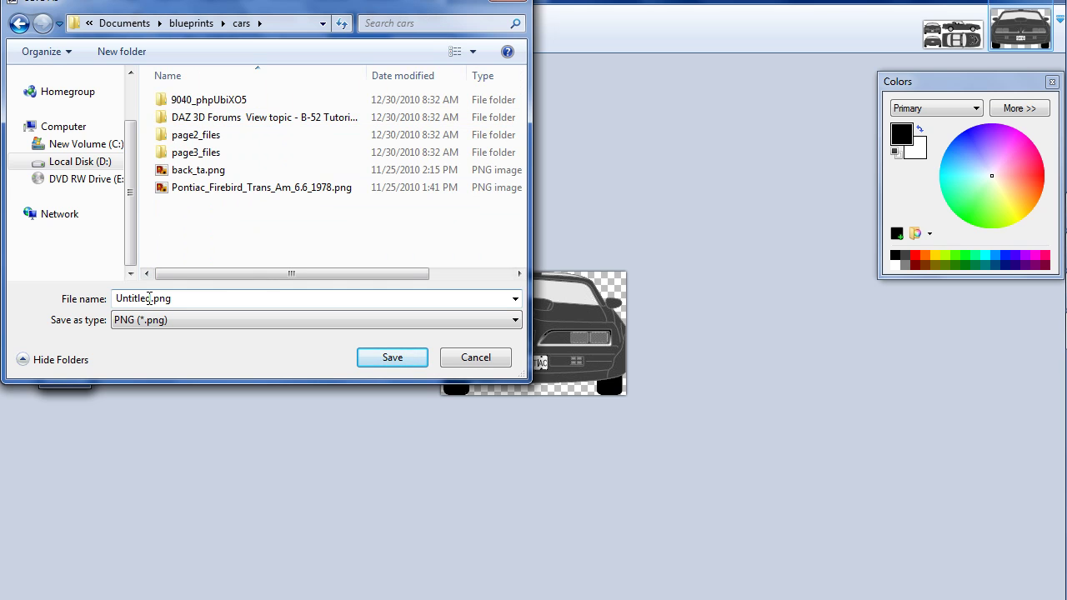
# - Name the file TransAm_front.png and save it as PNG with auto-detected bit depth
pyautogui.doubleClick(150, 298)
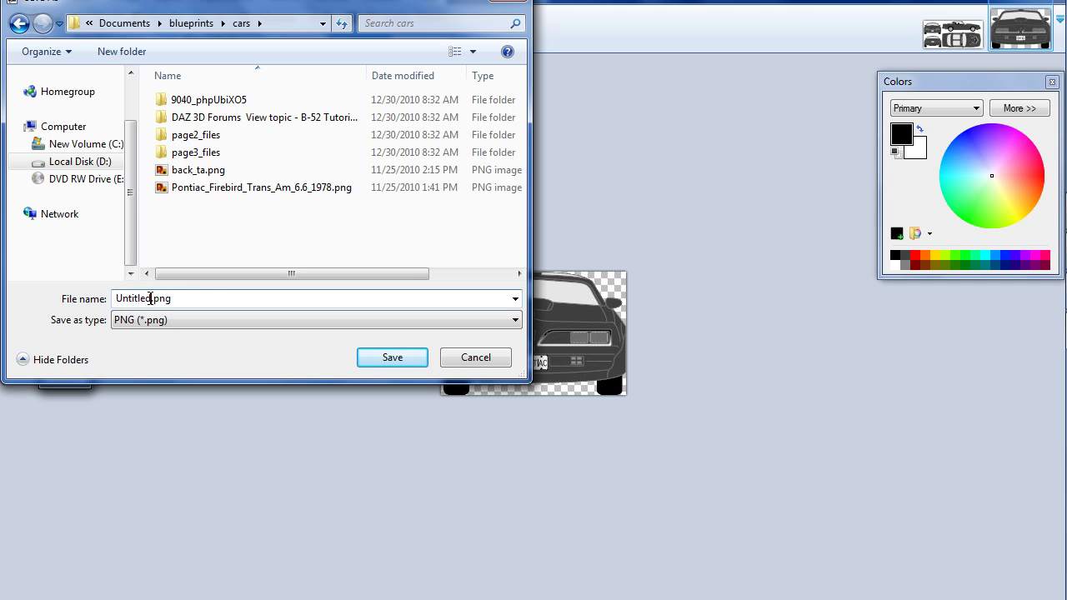
pyautogui.doubleClick(150, 299)
pyautogui.write('Trans')
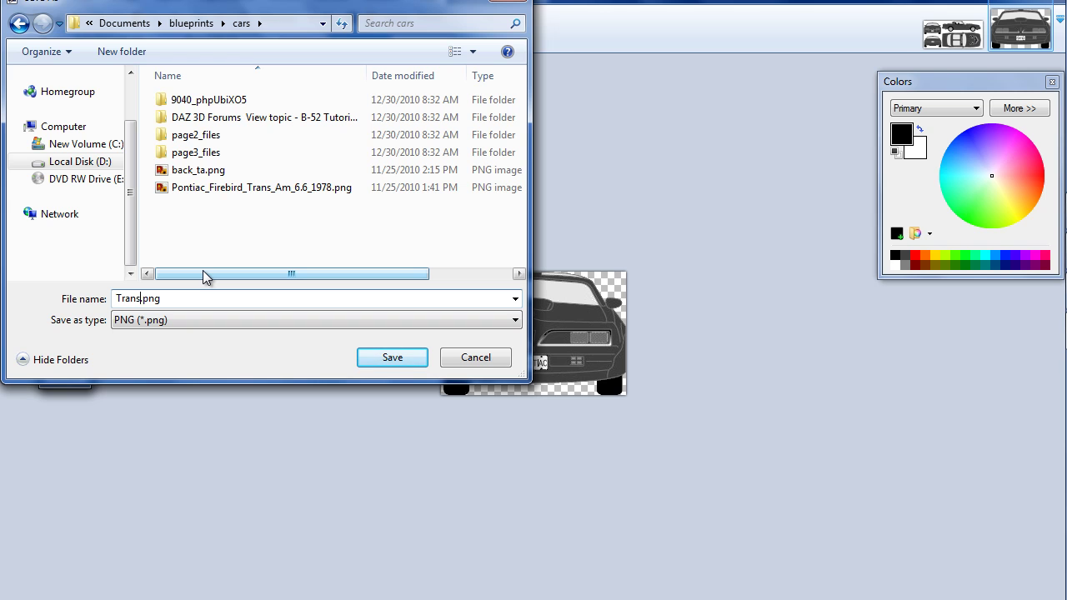
pyautogui.write('Am_front')
pyautogui.press('Return')
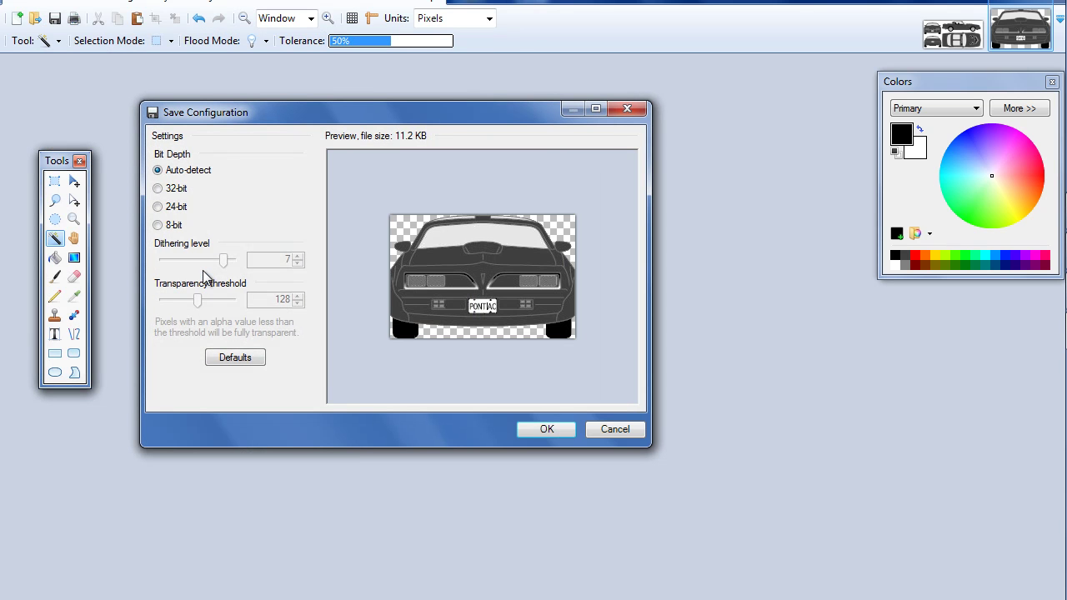
pyautogui.click(540, 431)
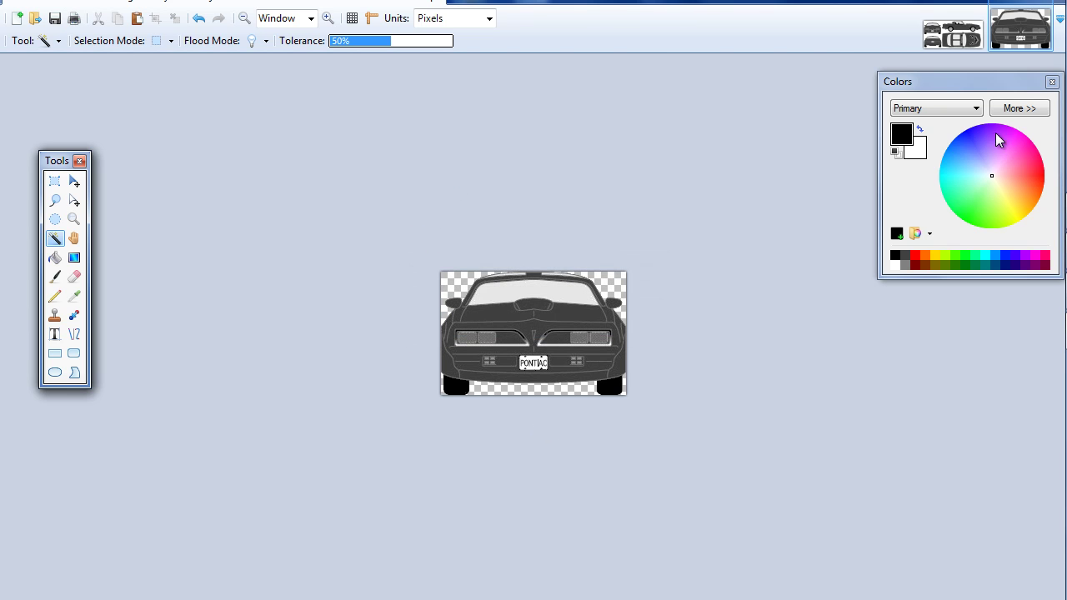
# - Close the saved front view image, then rectangle-select the rear view on the blueprint sheet and copy it
pyautogui.click(18, 6)
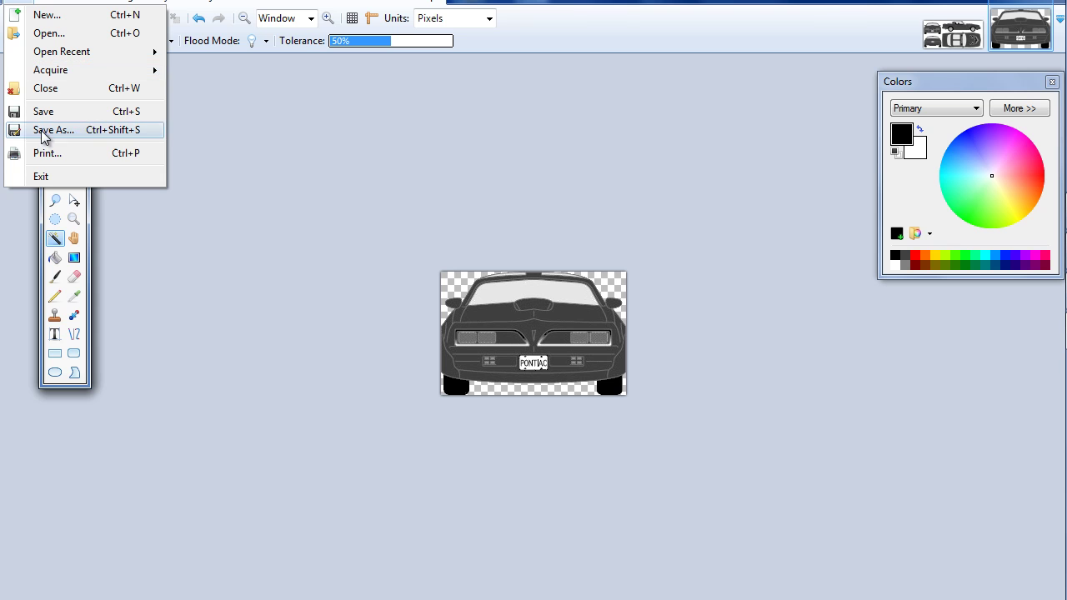
pyautogui.click(46, 87)
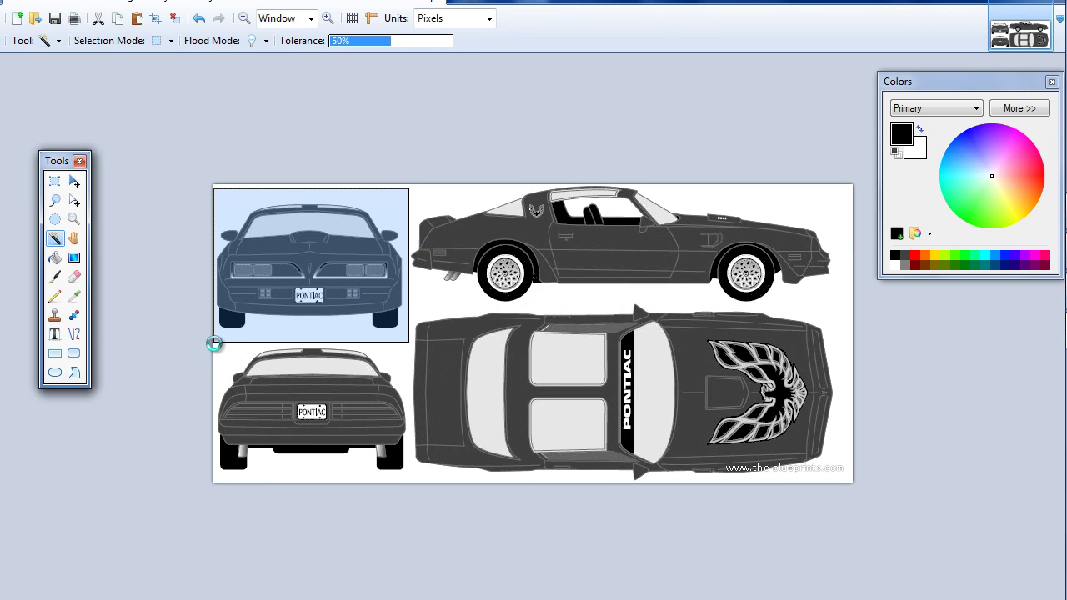
pyautogui.click(342, 453)
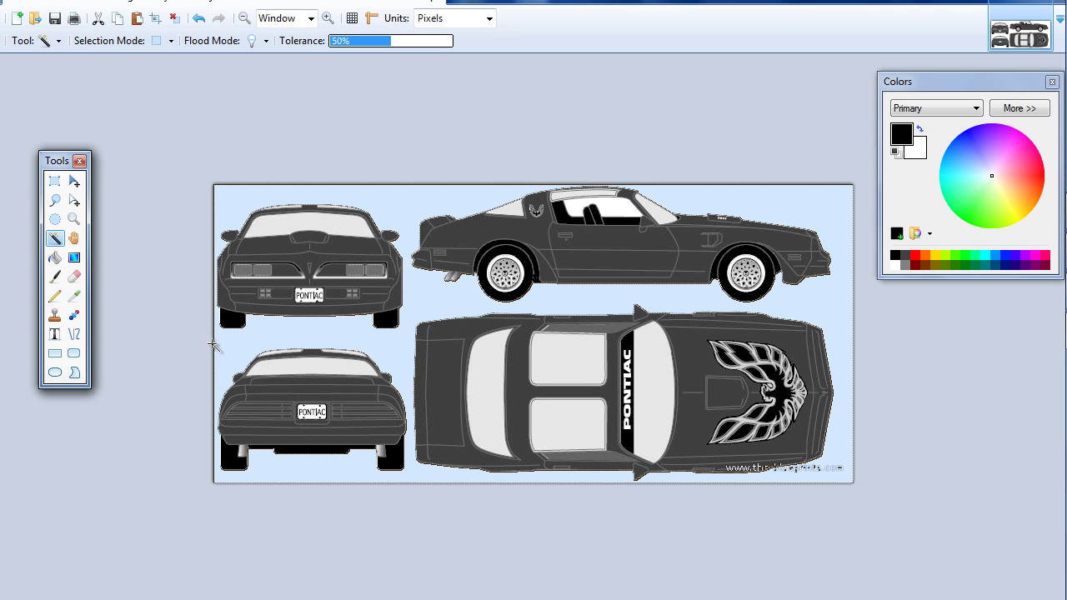
pyautogui.click(59, 181)
pyautogui.moveTo(213, 338); pyautogui.dragTo(409, 483)
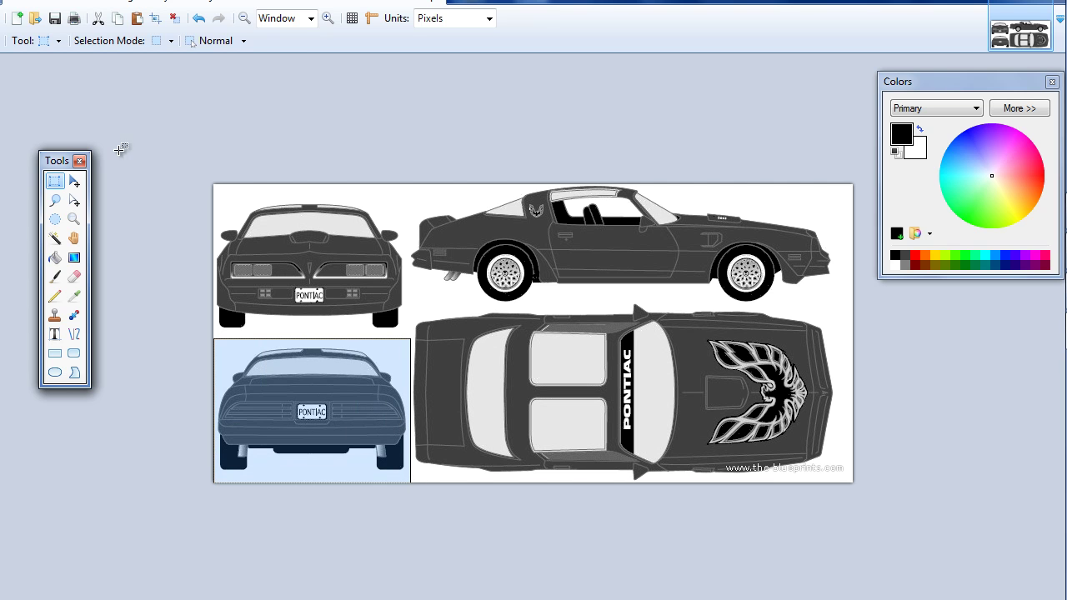
pyautogui.click(55, 3)
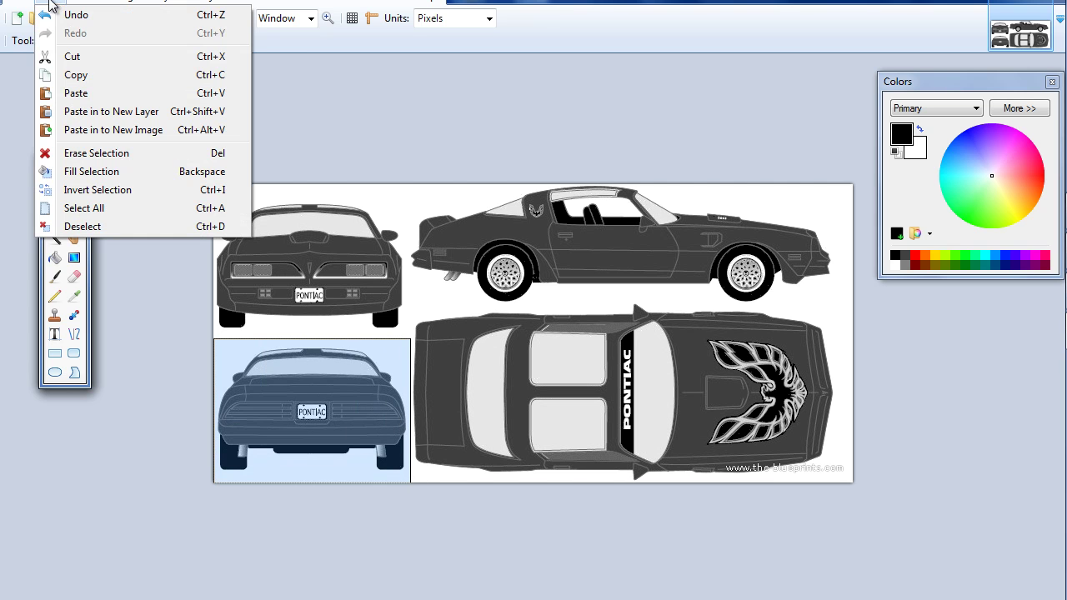
pyautogui.click(72, 74)
# - Create a new 236 × 173 pixel image and paste the copied rear view into it
pyautogui.click(30, 4)
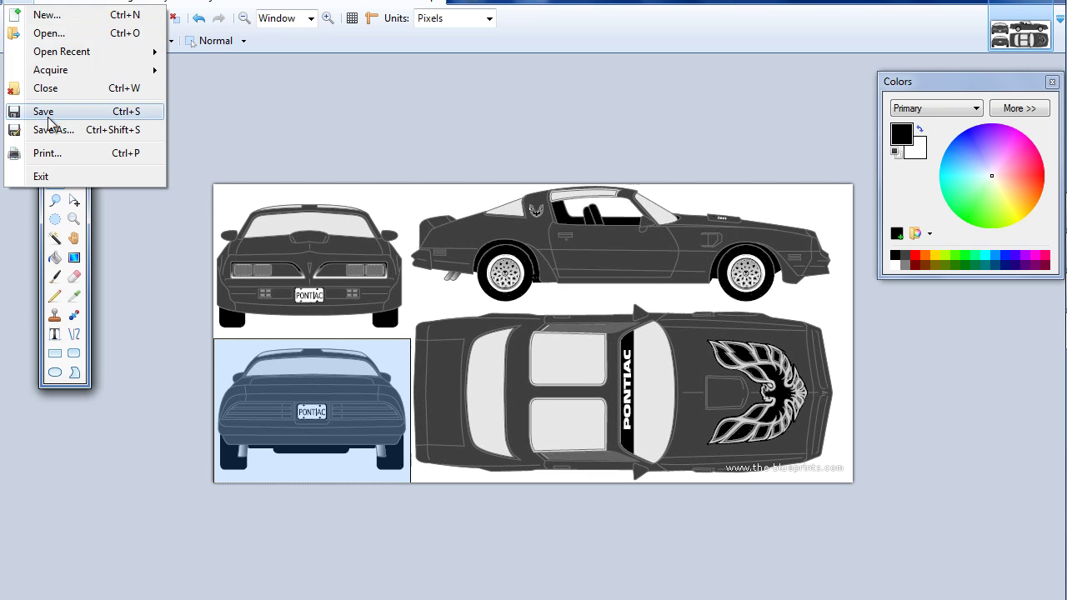
pyautogui.click(58, 13)
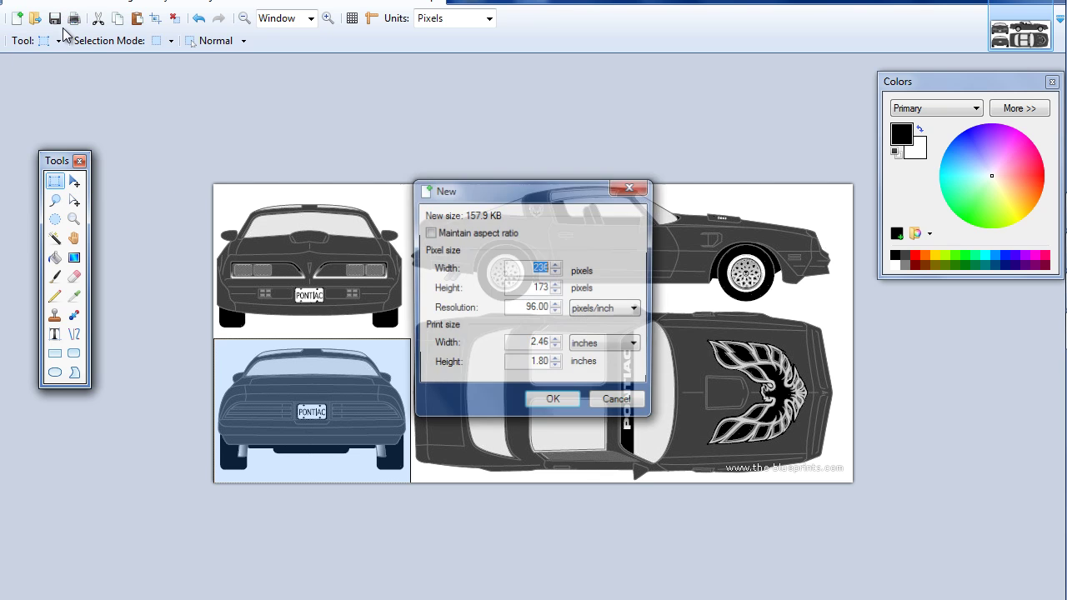
pyautogui.click(553, 404)
pyautogui.hotkey('ctrl', 'v')
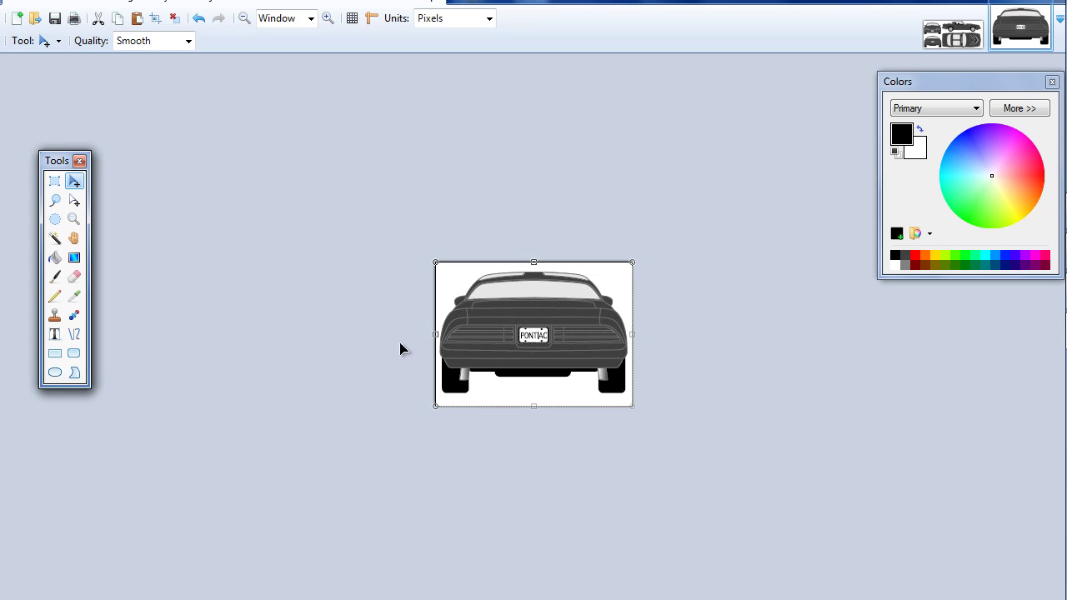
# - Isolate the rear view on transparency by selecting the white background with Magic Wand, inverting the selection and cropping to it
pyautogui.click(55, 238)
pyautogui.click(615, 292)
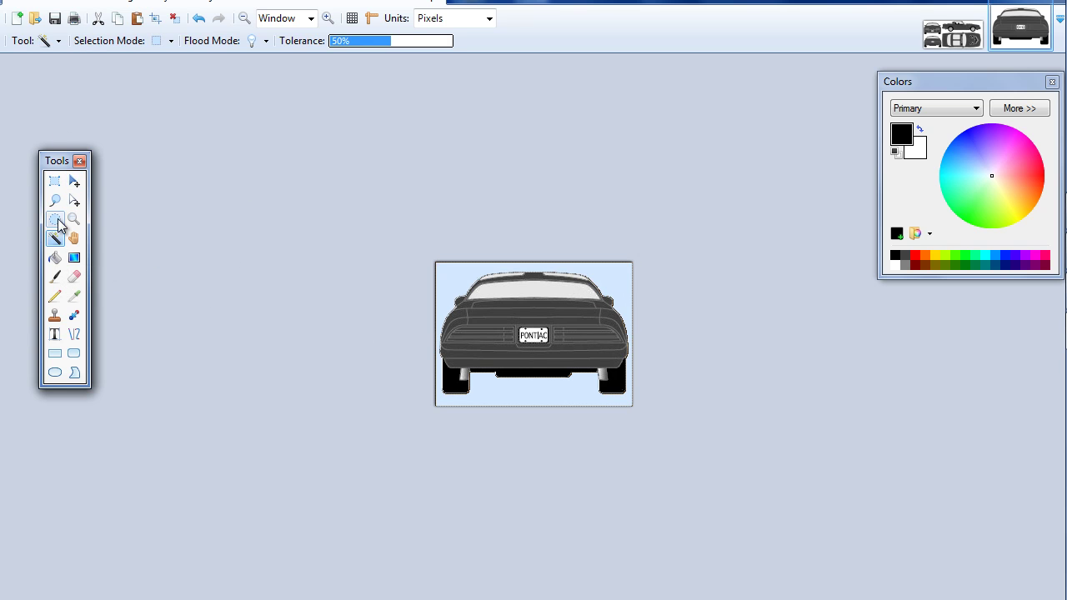
pyautogui.click(50, 5)
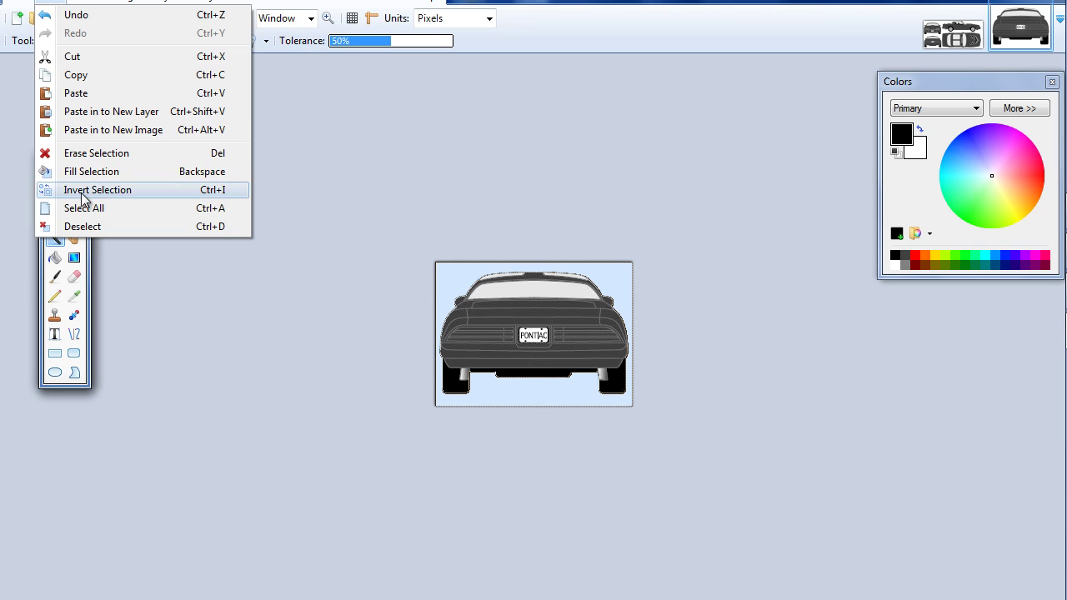
pyautogui.click(83, 190)
pyautogui.click(129, 4)
pyautogui.click(139, 15)
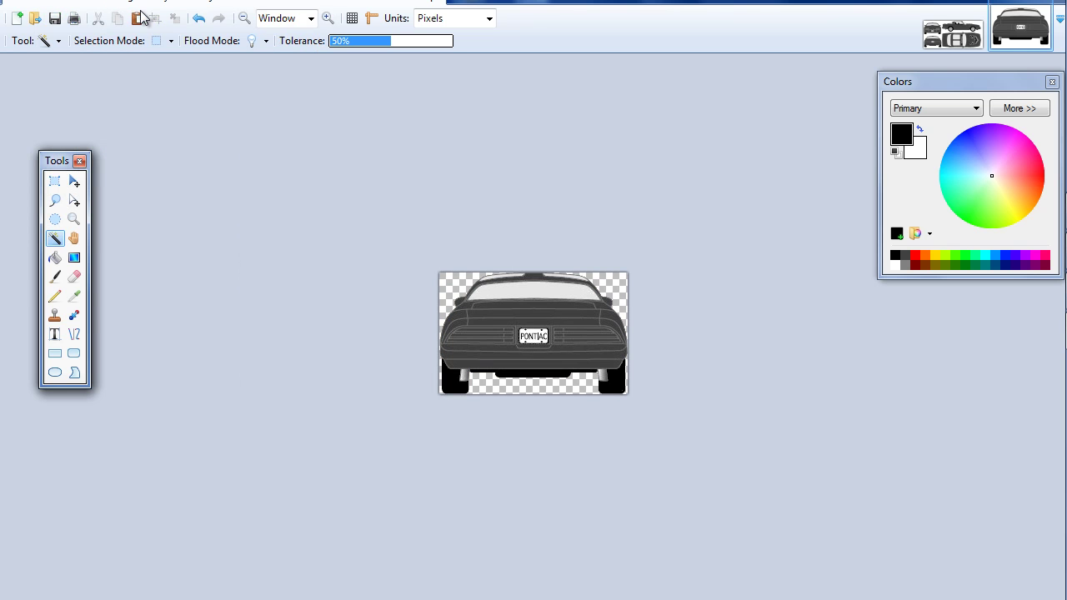
# - Save the cropped rear view as TransAm_back.png in the cars folder, with auto-detected bit depth
pyautogui.click(21, 3)
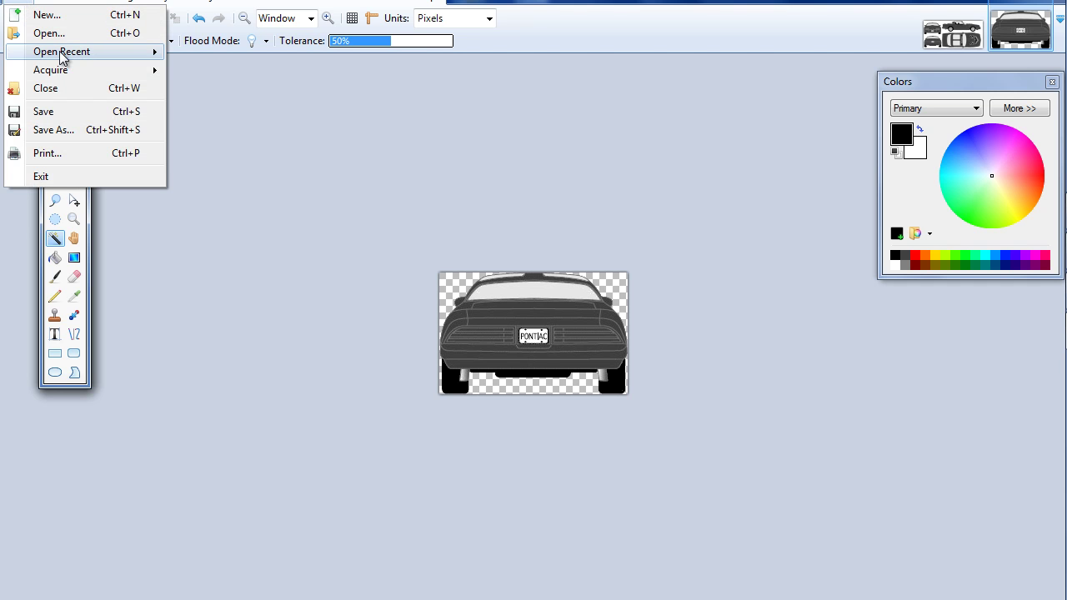
pyautogui.click(60, 134)
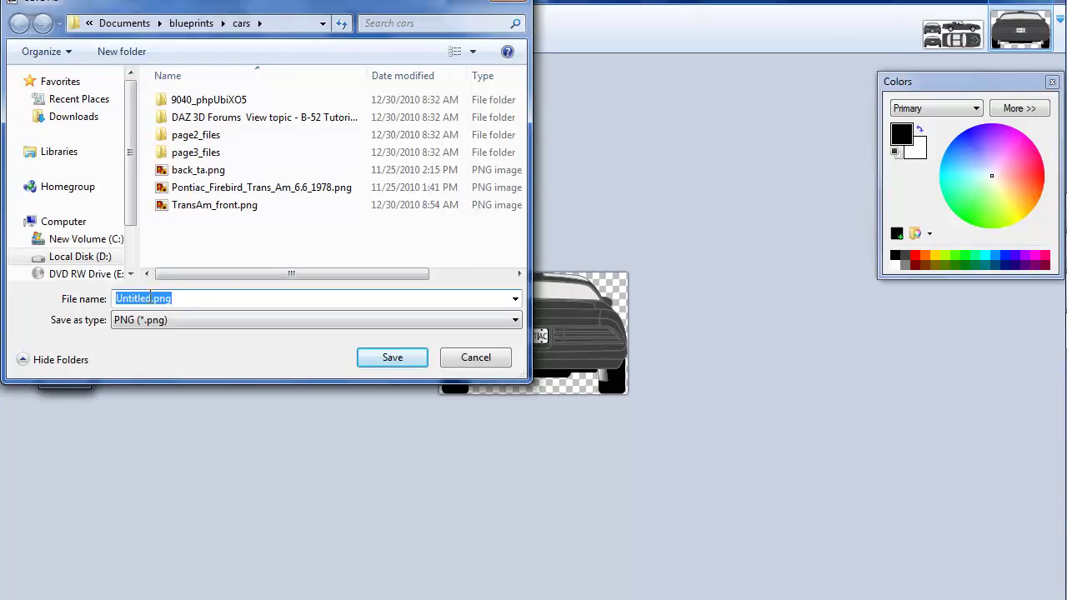
pyautogui.moveTo(153, 301); pyautogui.dragTo(102, 294)
pyautogui.write('TransAm_back')
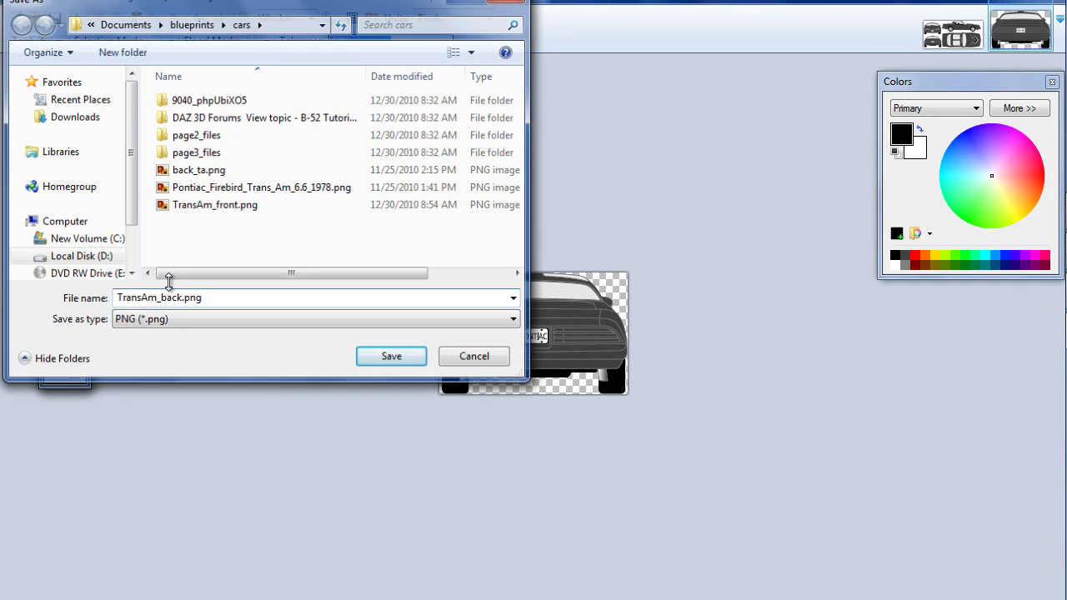
pyautogui.press('Return')
pyautogui.click(572, 433)
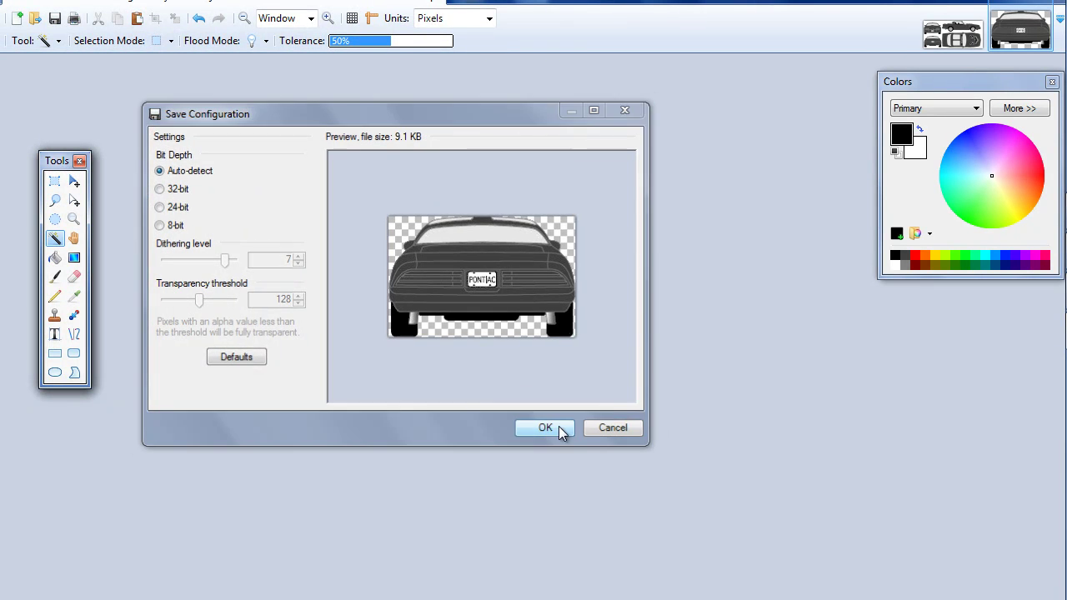
# - Close the saved rear view image, then rectangle-select the side view on the blueprint sheet and copy it
pyautogui.click(26, 3)
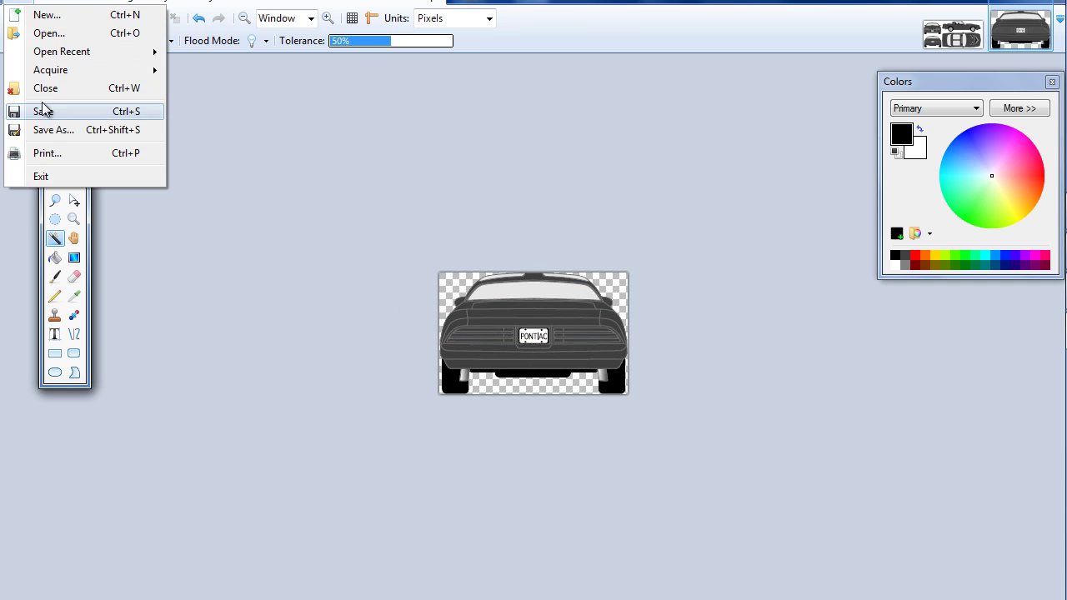
pyautogui.click(50, 90)
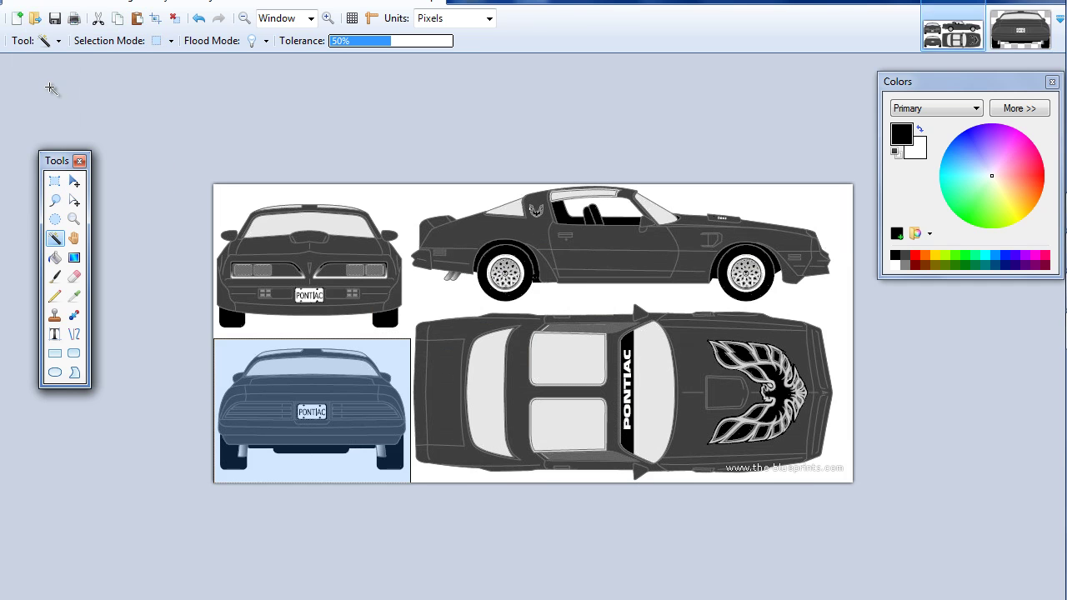
pyautogui.click(54, 181)
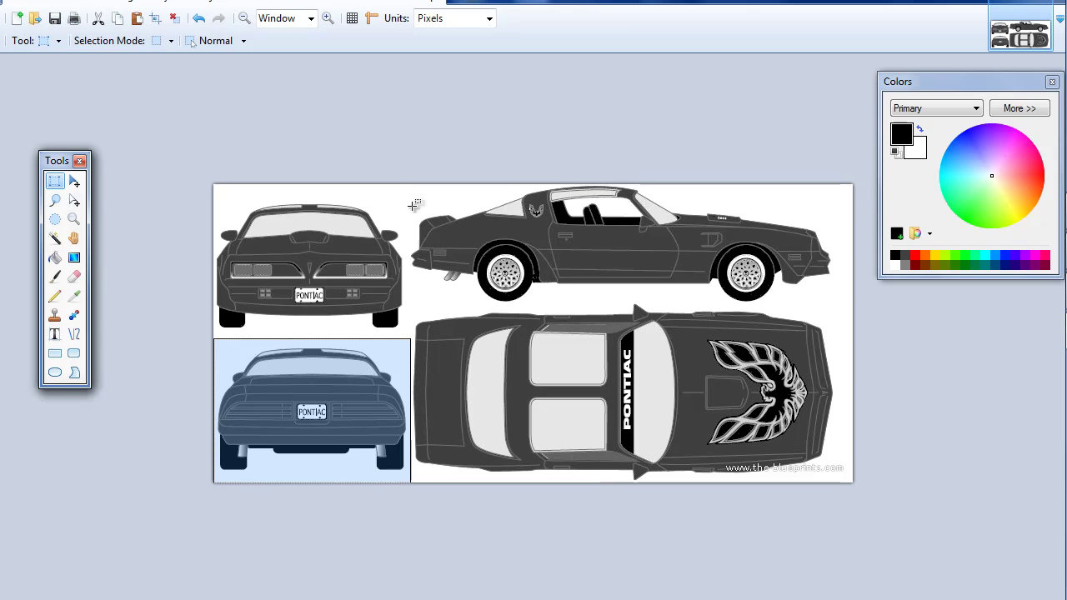
pyautogui.moveTo(407, 185); pyautogui.dragTo(847, 305)
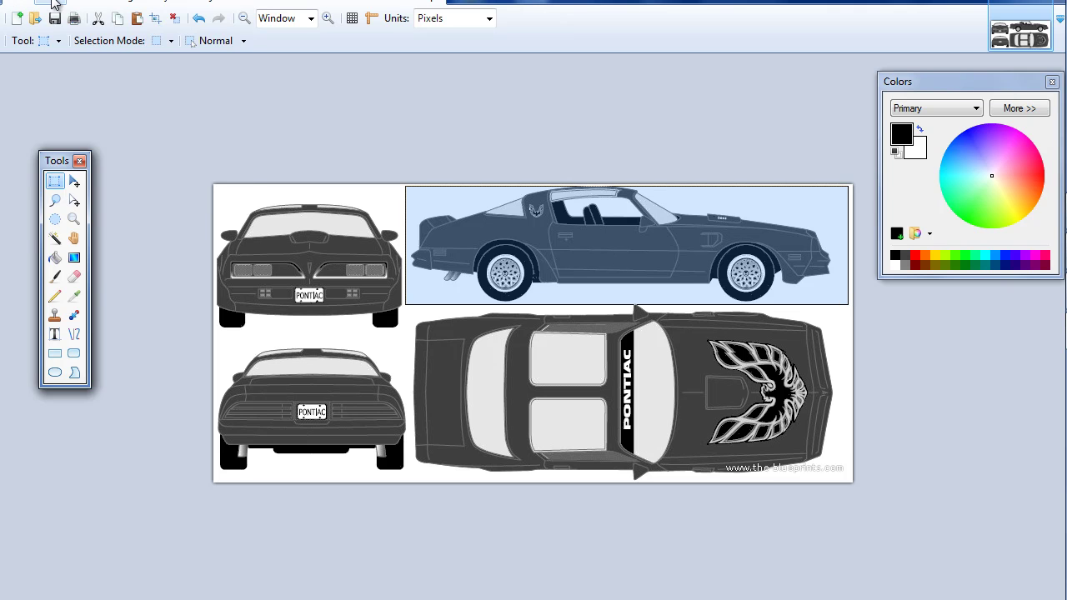
pyautogui.click(55, 5)
pyautogui.click(73, 75)
# - Create a new 531 × 142 pixel image and paste the copied side view into it
pyautogui.click(19, 3)
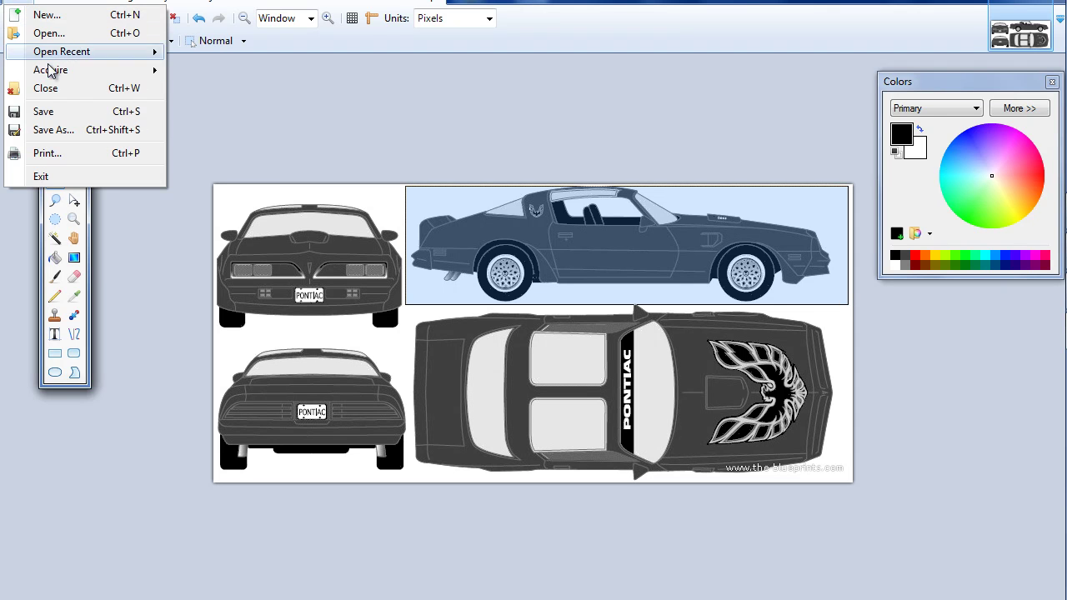
pyautogui.click(44, 17)
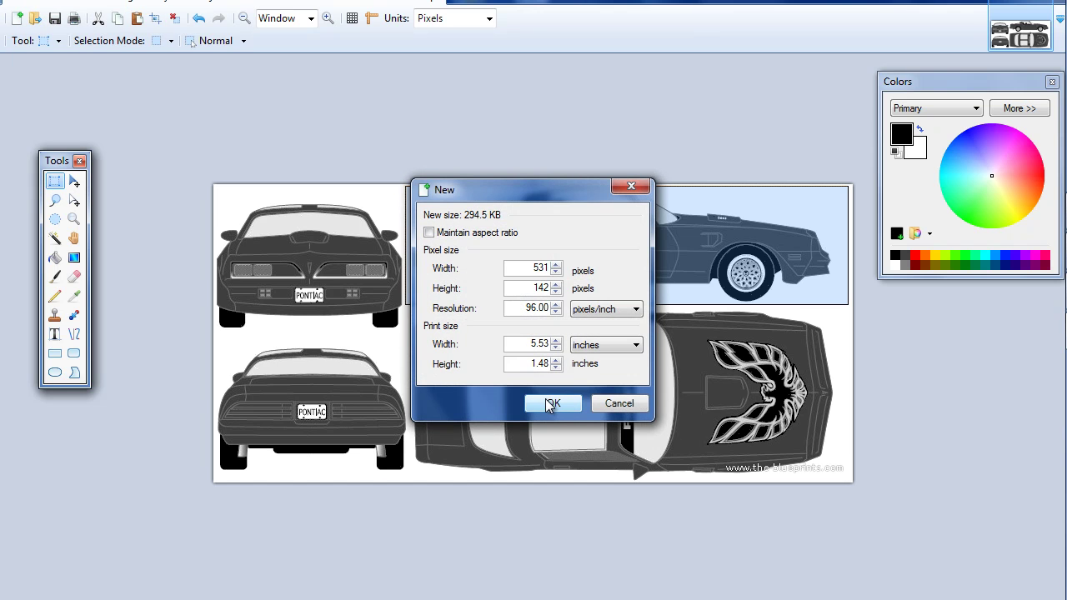
pyautogui.click(550, 403)
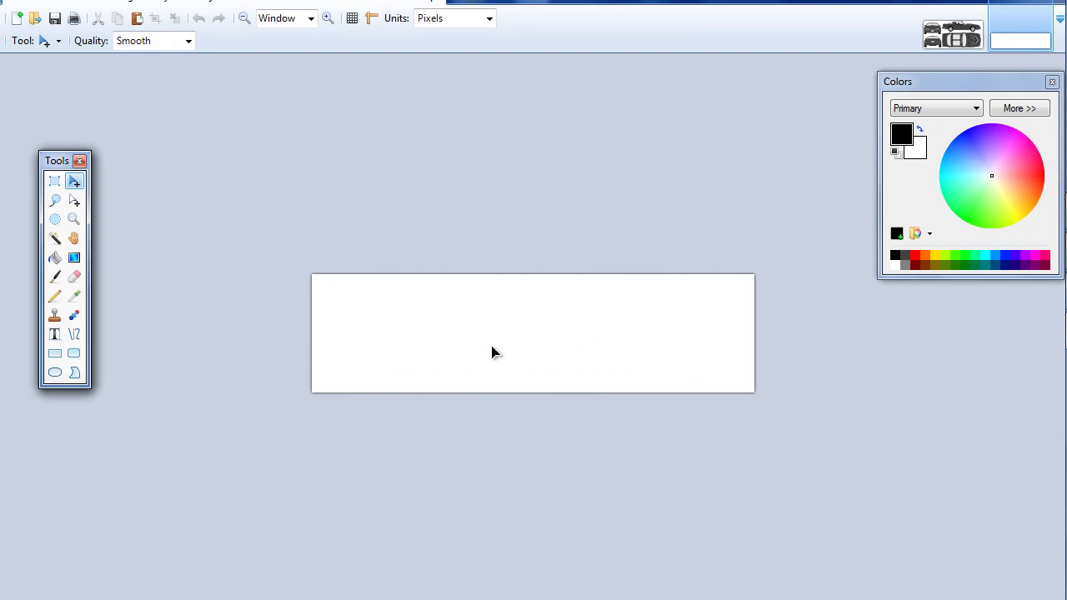
pyautogui.hotkey('ctrl', 'v')
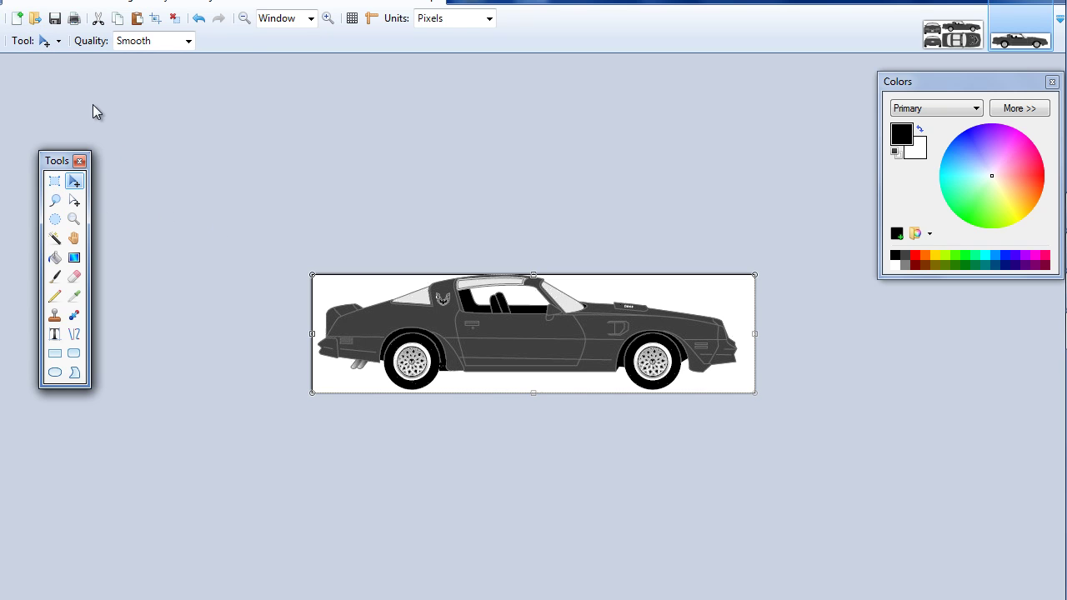
# - Isolate the side view on transparency by selecting the white background with Magic Wand, inverting the selection and cropping to it
pyautogui.click(47, 4)
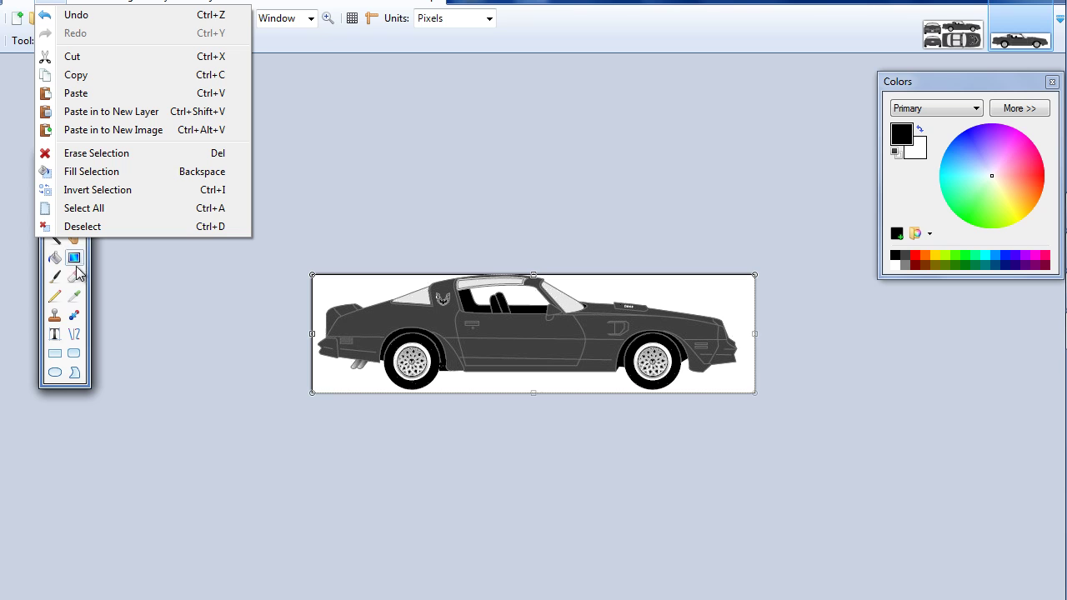
pyautogui.click(251, 258)
pyautogui.click(55, 237)
pyautogui.click(335, 285)
pyautogui.click(46, 3)
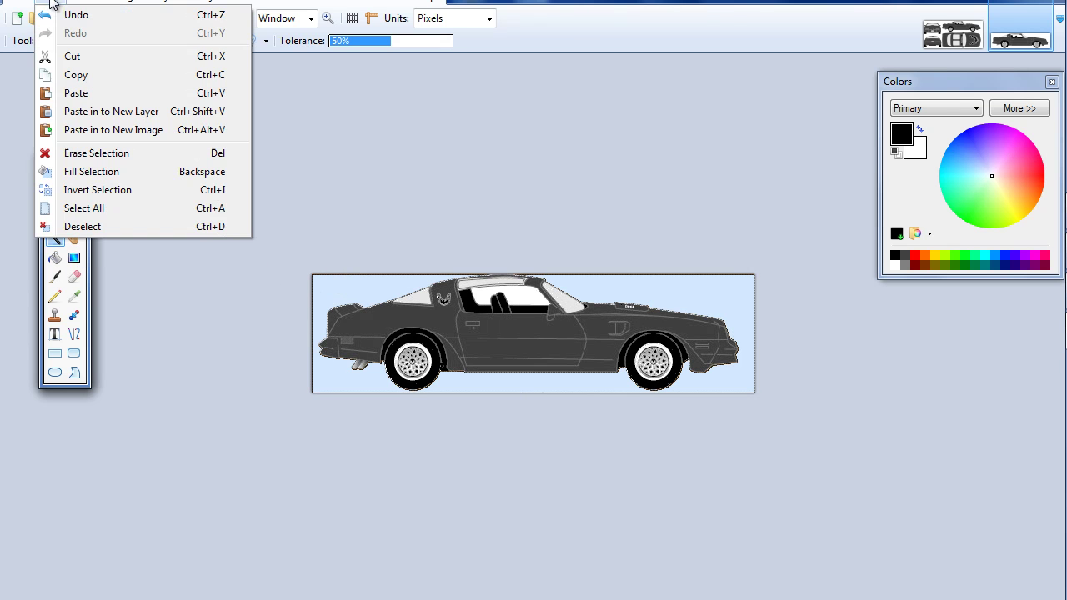
pyautogui.click(91, 190)
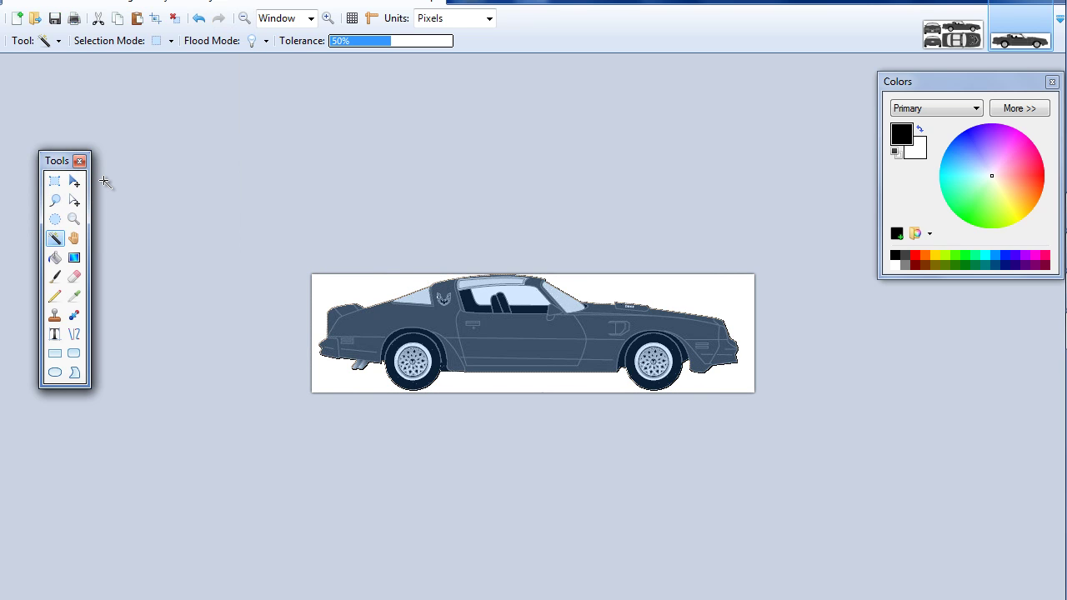
pyautogui.click(125, 4)
pyautogui.click(143, 12)
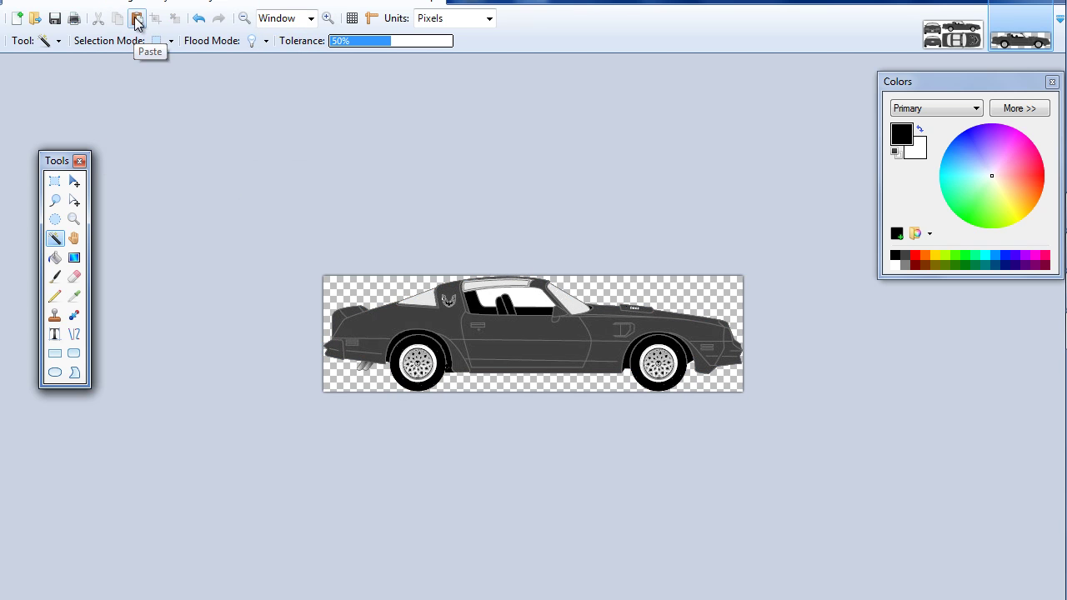
# - Try to save the cropped side view as TransAm_back.png in the cars folder, declining to replace the existing file
pyautogui.click(17, 3)
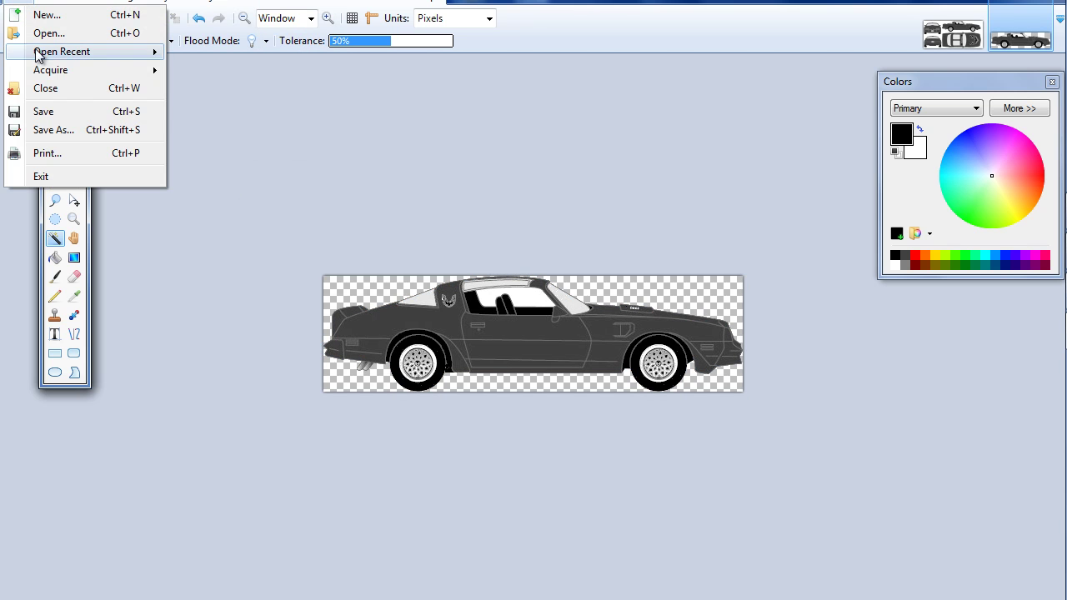
pyautogui.click(50, 130)
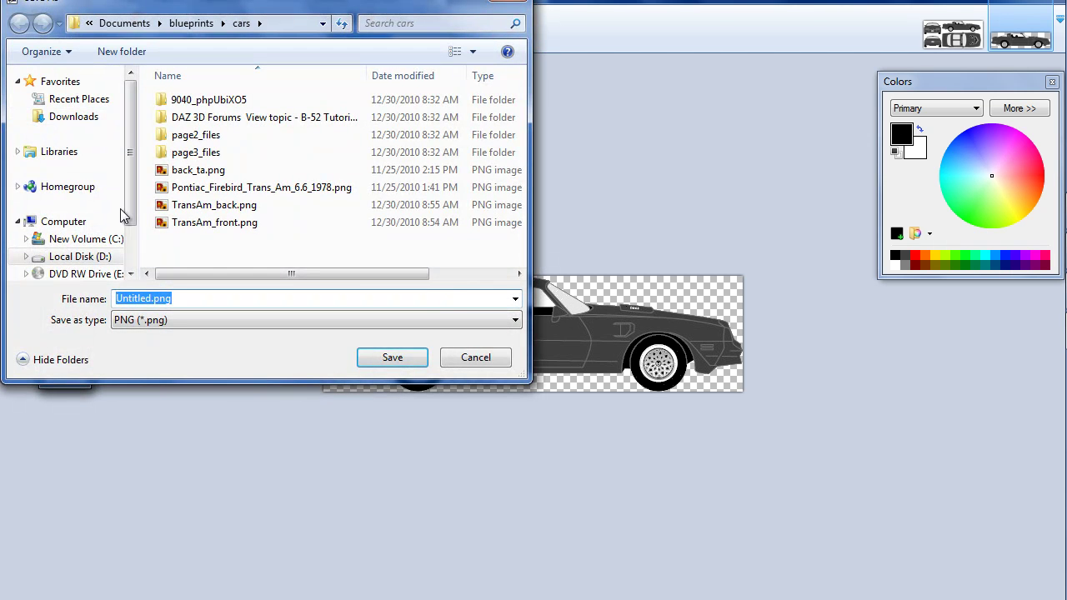
pyautogui.click(148, 297)
pyautogui.moveTo(150, 298); pyautogui.dragTo(82, 283)
pyautogui.write('TransAm_back')
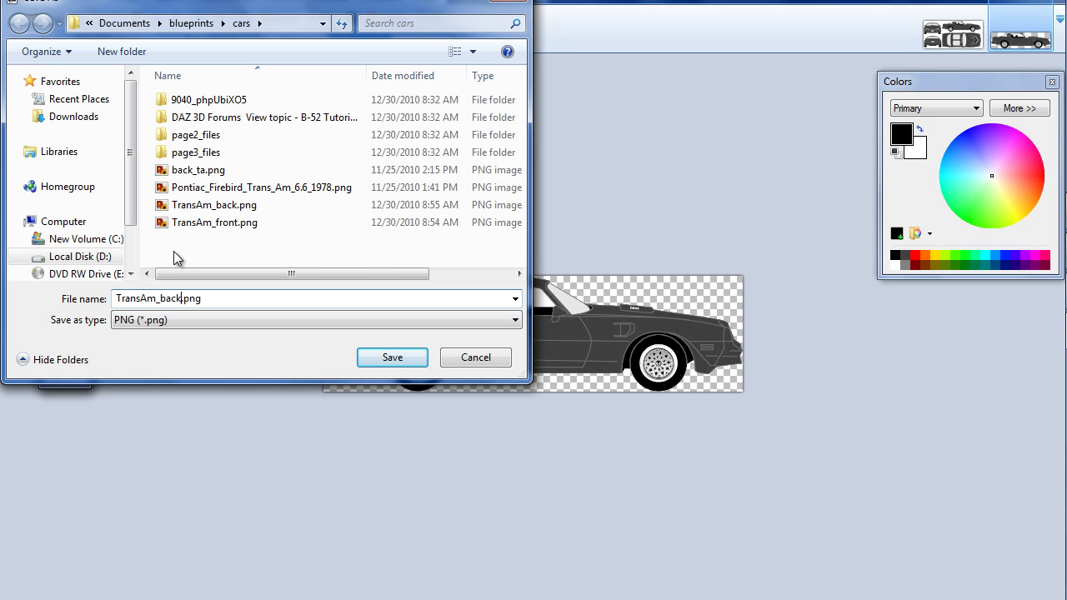
pyautogui.press('Return')
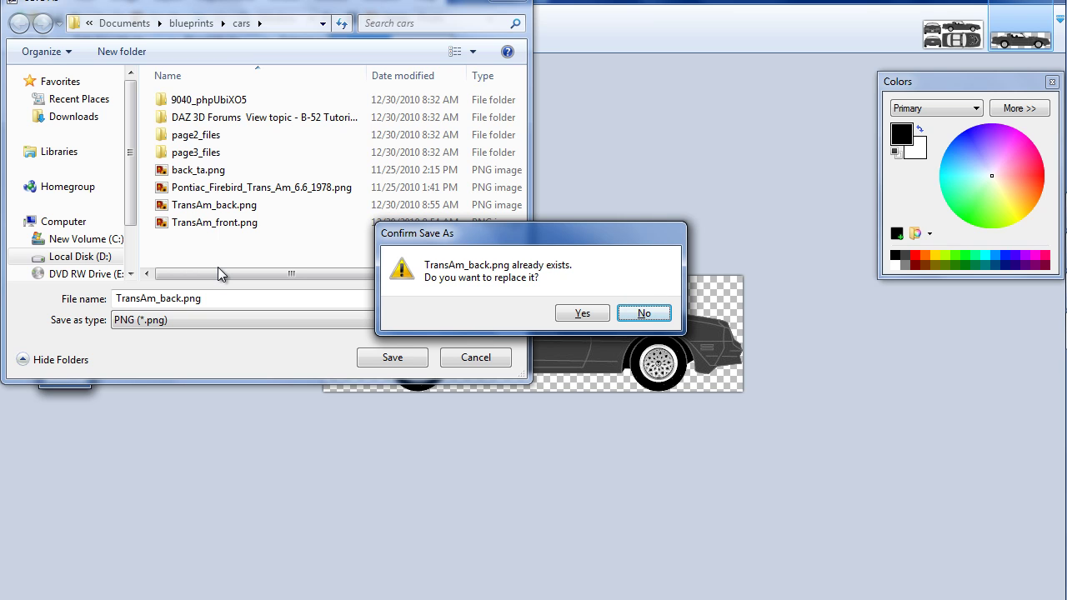
pyautogui.click(631, 326)
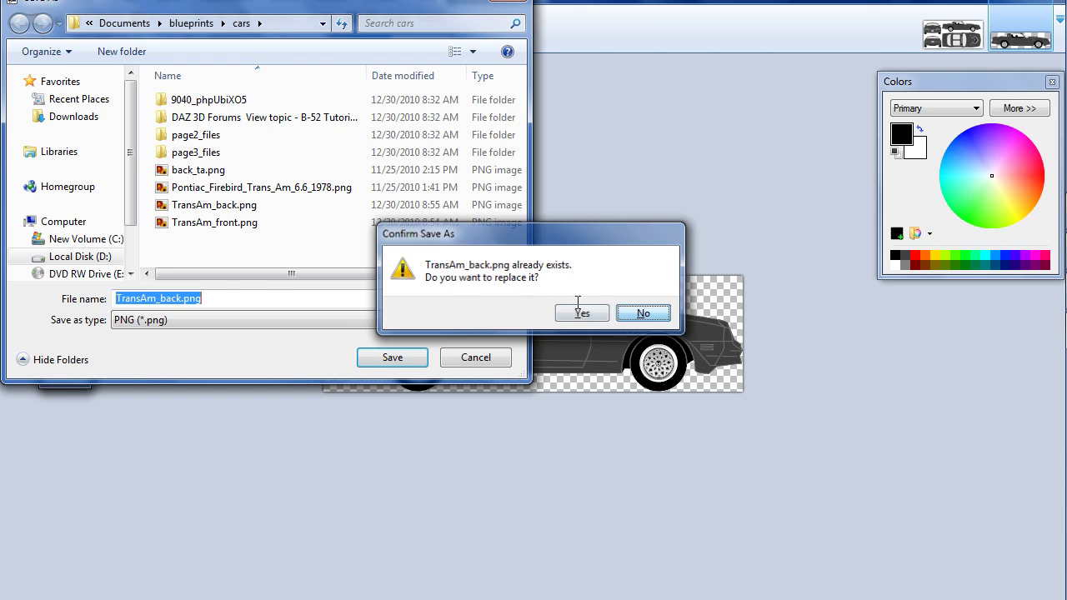
# - Replace "back" with "side" in the file name and save the side view as PNG with auto-detected bit depth
pyautogui.click(179, 299)
pyautogui.write('side')
pyautogui.press('Return')
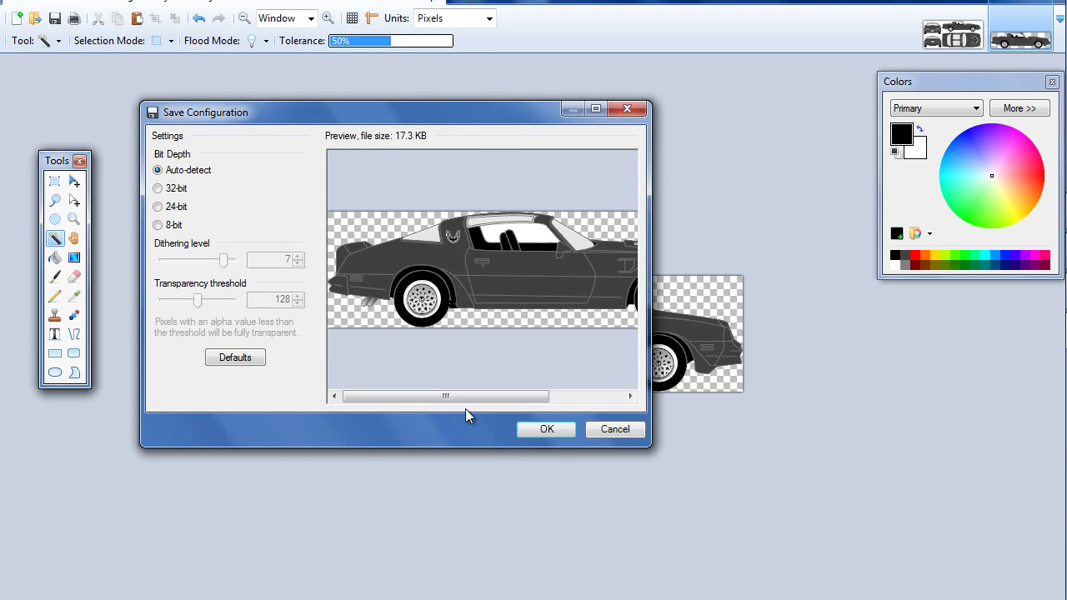
pyautogui.click(534, 430)
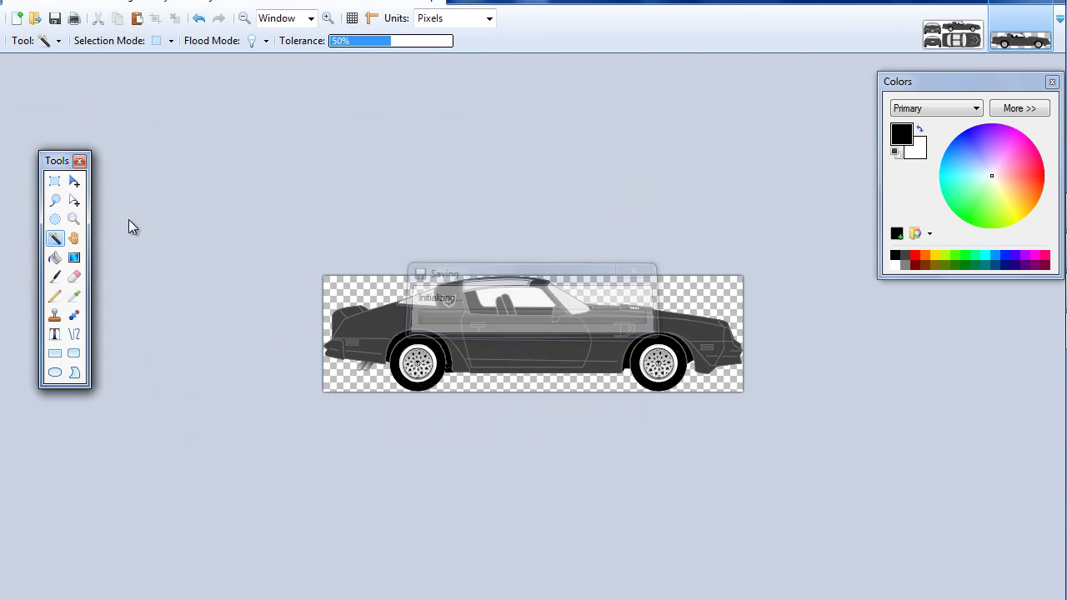
# - Close the side view image, then select the top view on the blueprint sheet with Rectangle Select and copy it
pyautogui.click(4, 5)
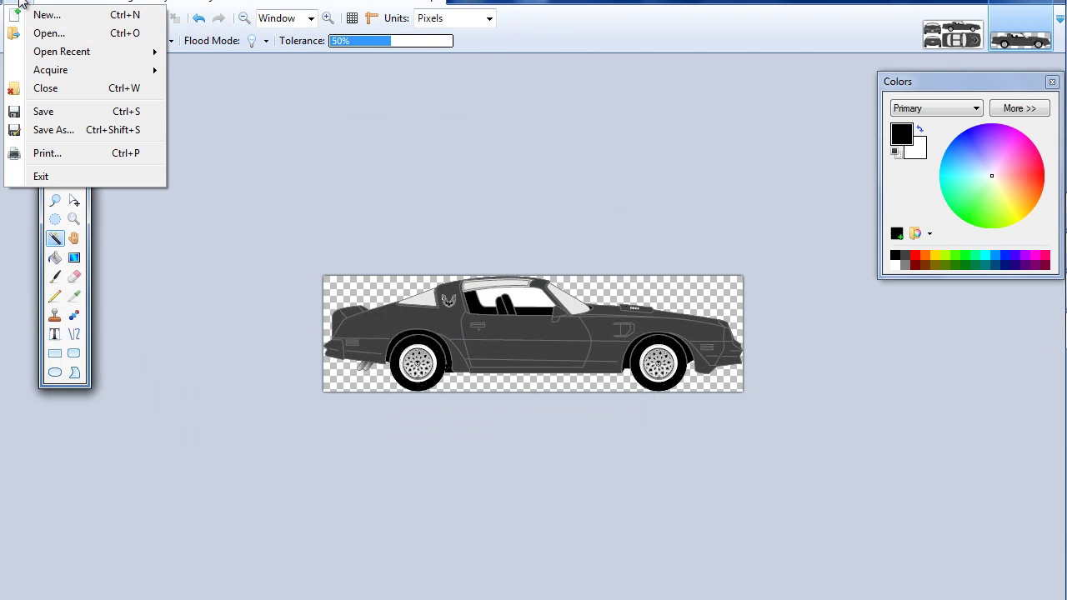
pyautogui.click(56, 90)
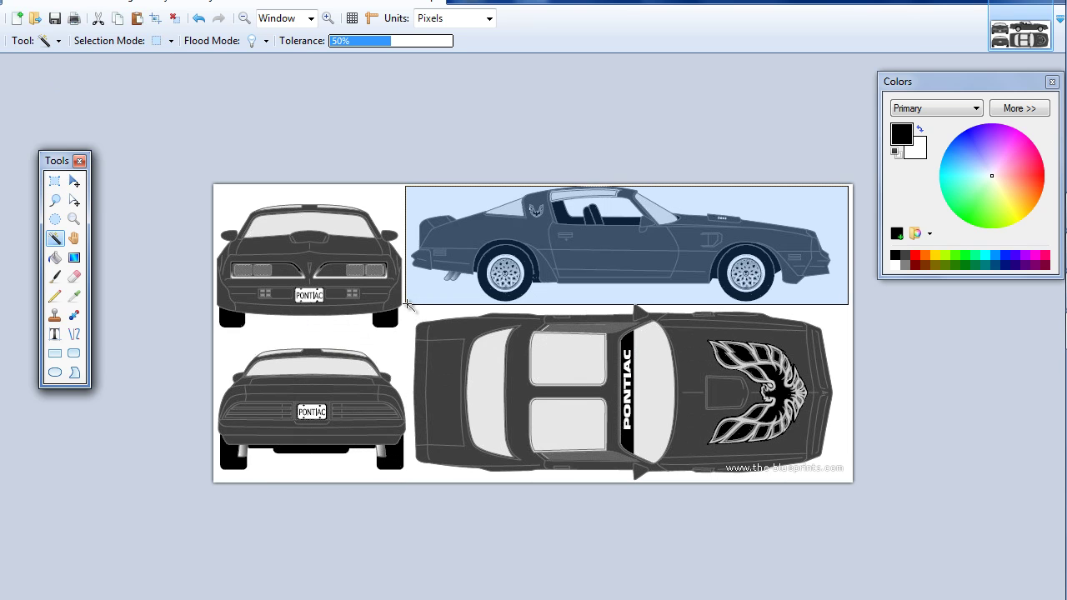
pyautogui.click(674, 474)
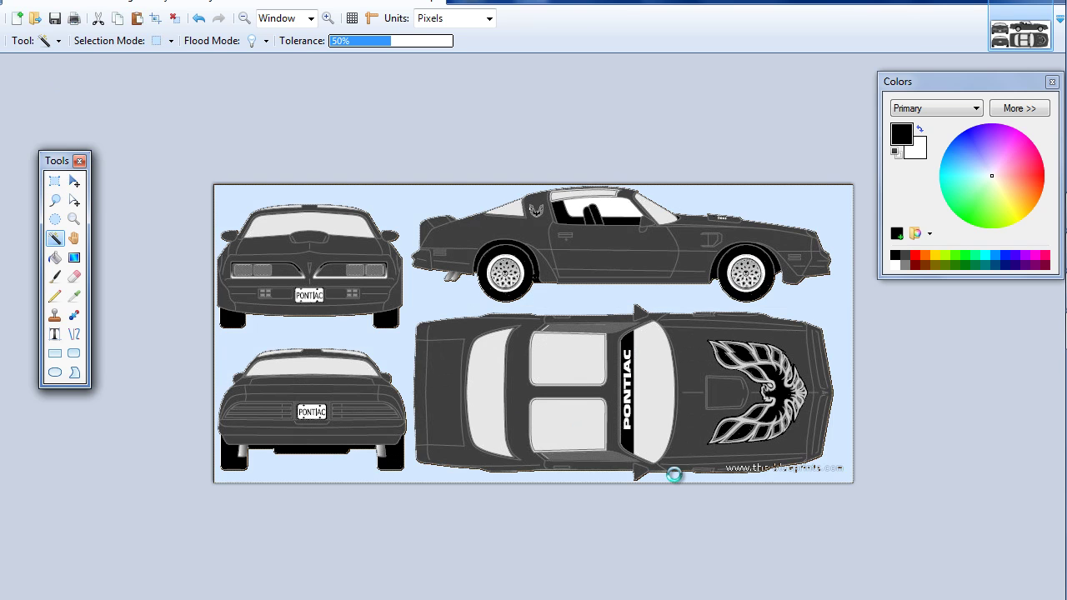
pyautogui.click(54, 181)
pyautogui.moveTo(411, 298); pyautogui.dragTo(832, 479)
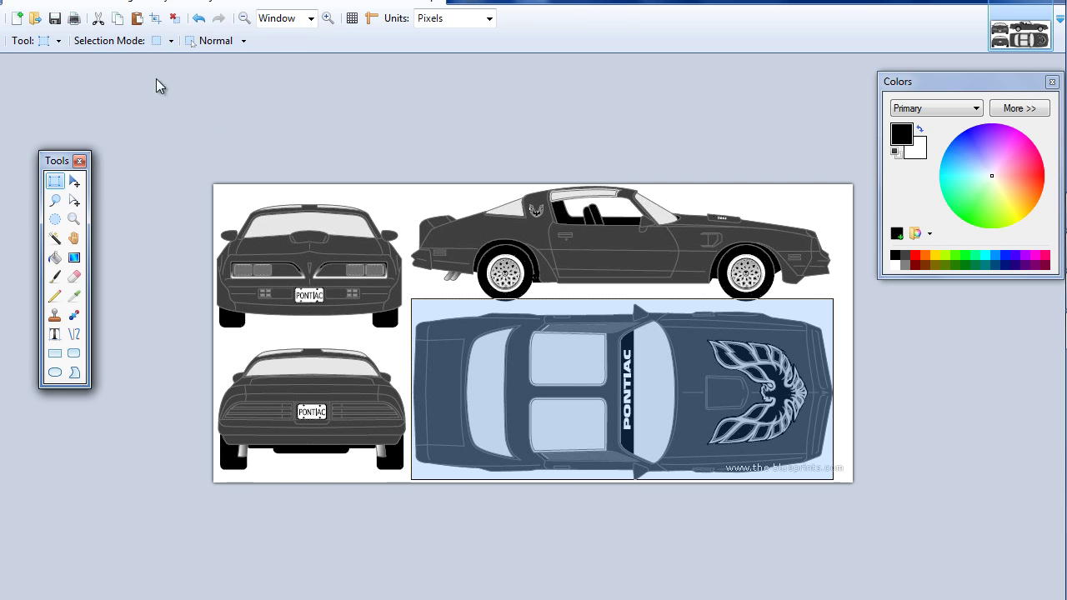
pyautogui.click(25, 3)
pyautogui.moveTo(51, 4)
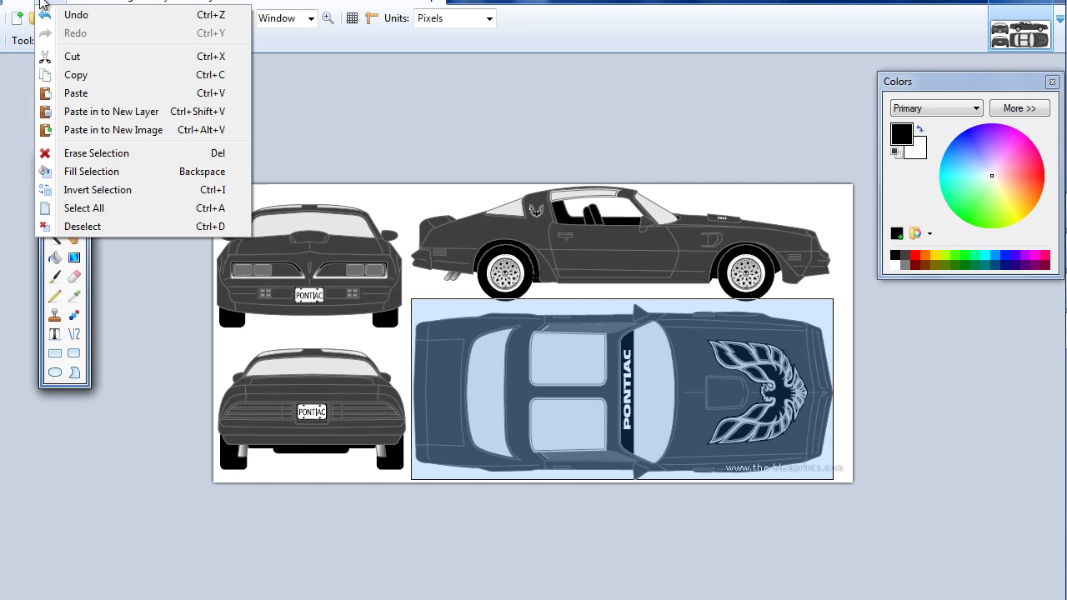
pyautogui.click(78, 69)
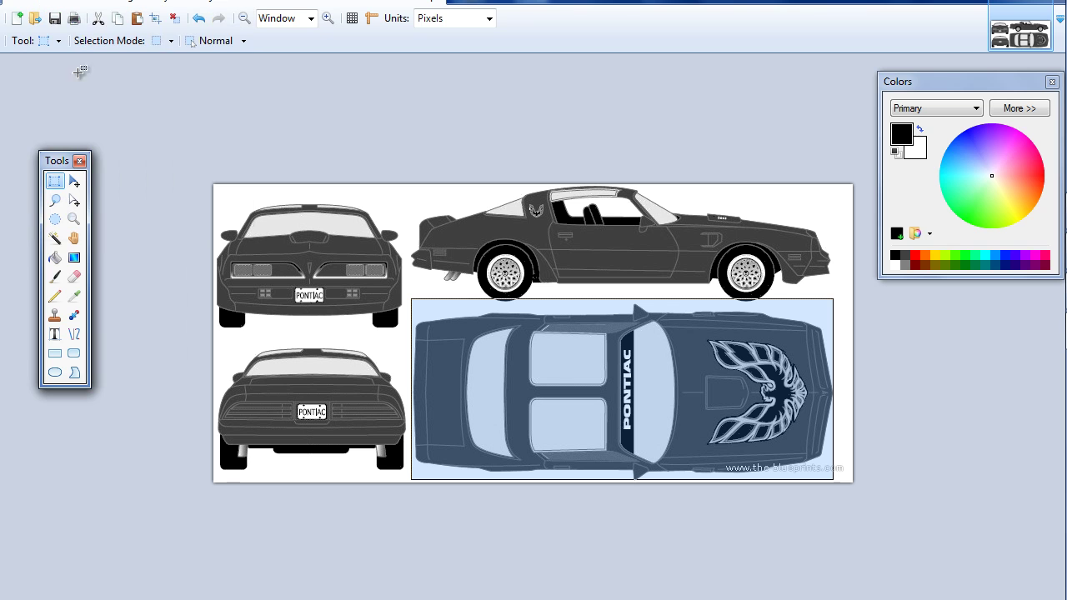
# - Create a new image at the size of the copied selection and paste the top view into it
pyautogui.click(33, 3)
pyautogui.click(44, 15)
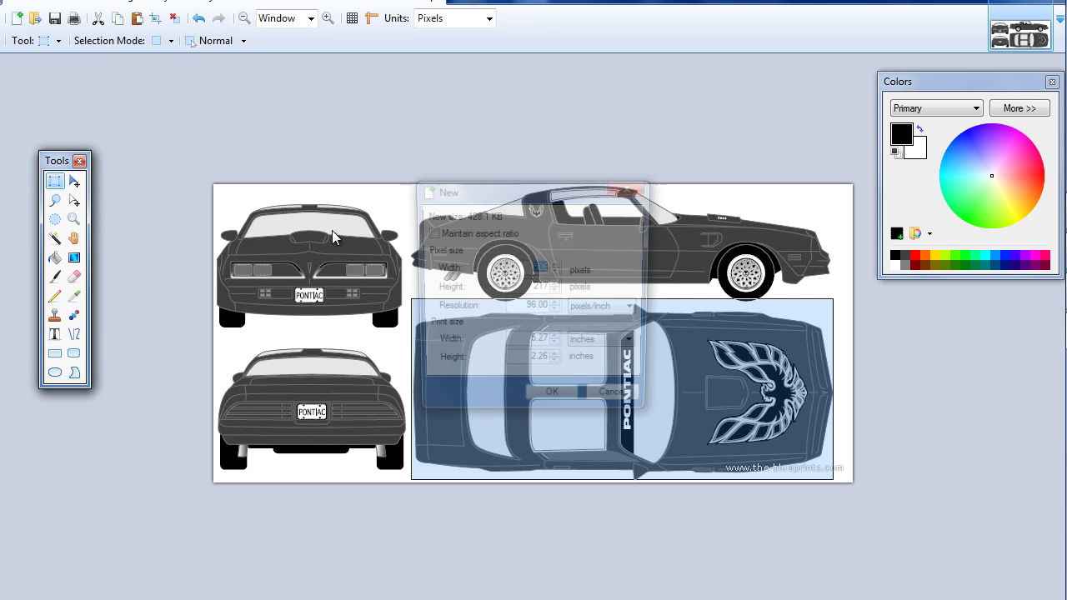
pyautogui.click(545, 400)
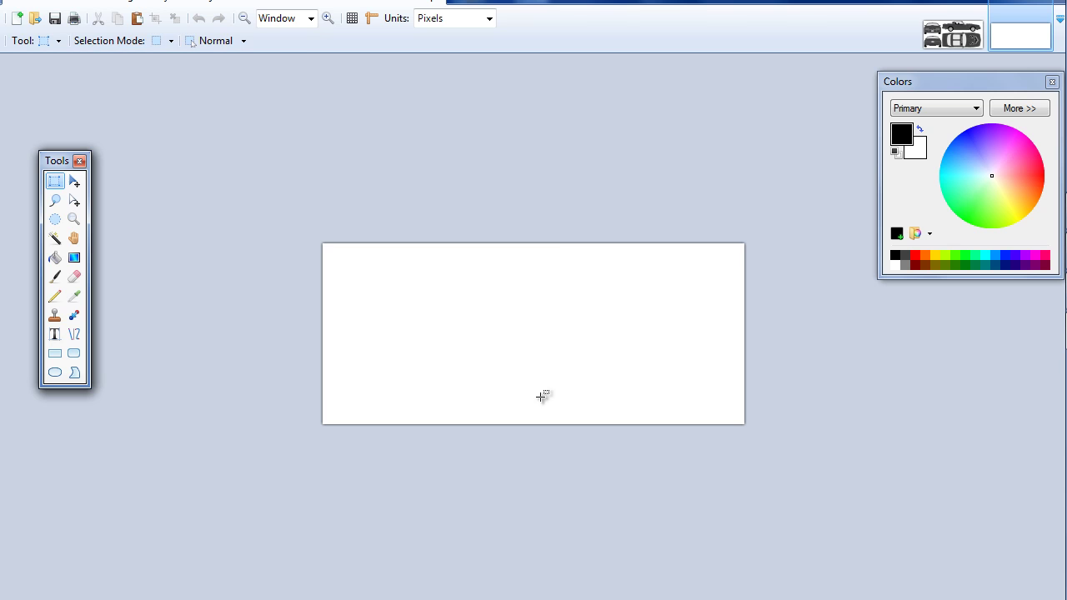
pyautogui.hotkey('ctrl', 'v')
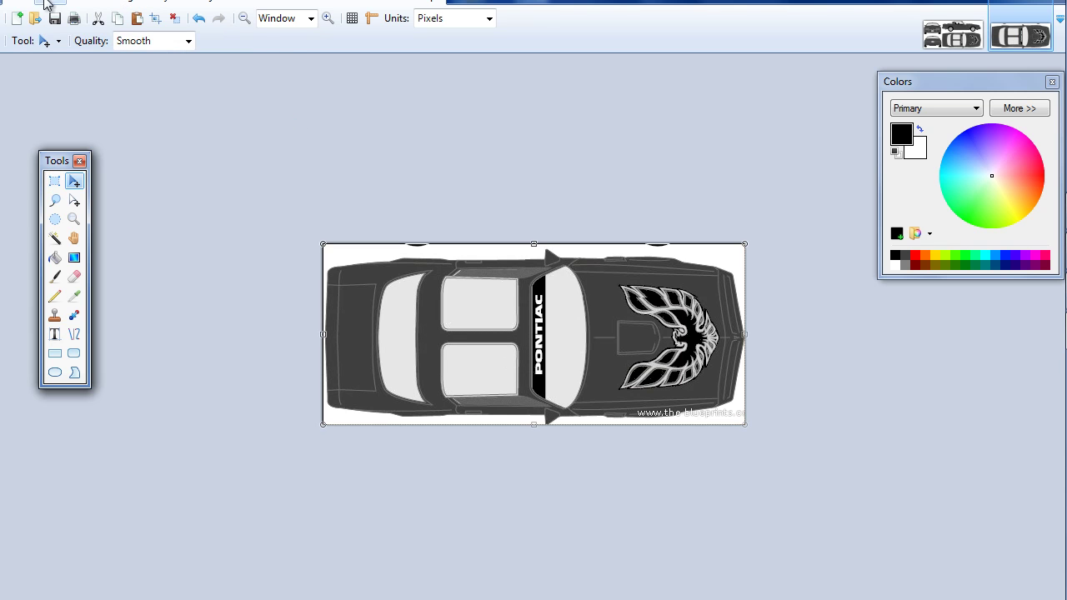
# - Try to select the white background around the top view with Magic Wand and crop to it, then undo the crop
pyautogui.click(55, 238)
pyautogui.click(406, 299)
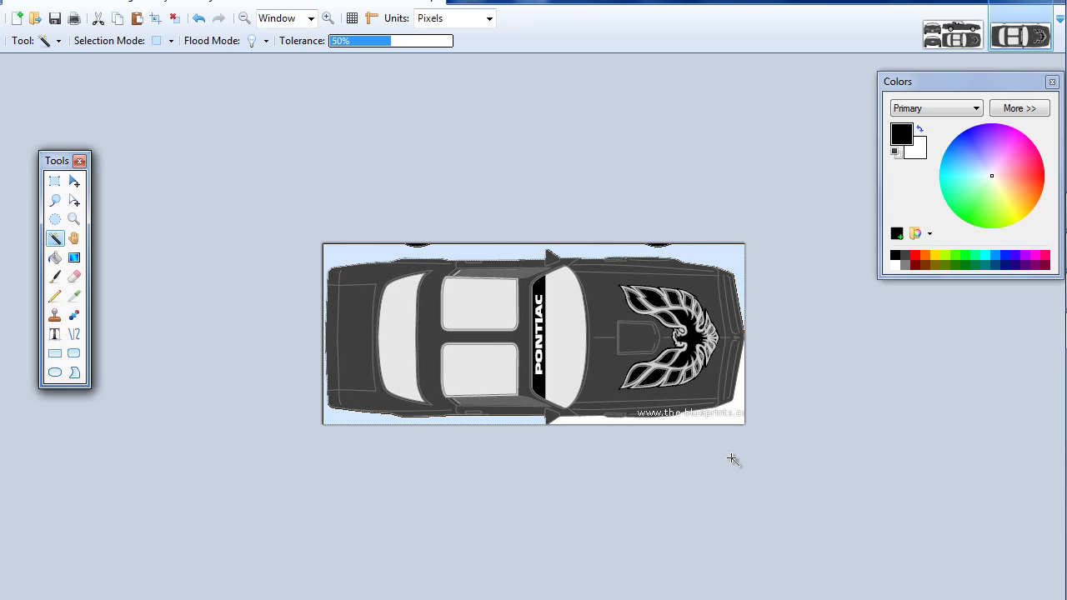
pyautogui.click(739, 403)
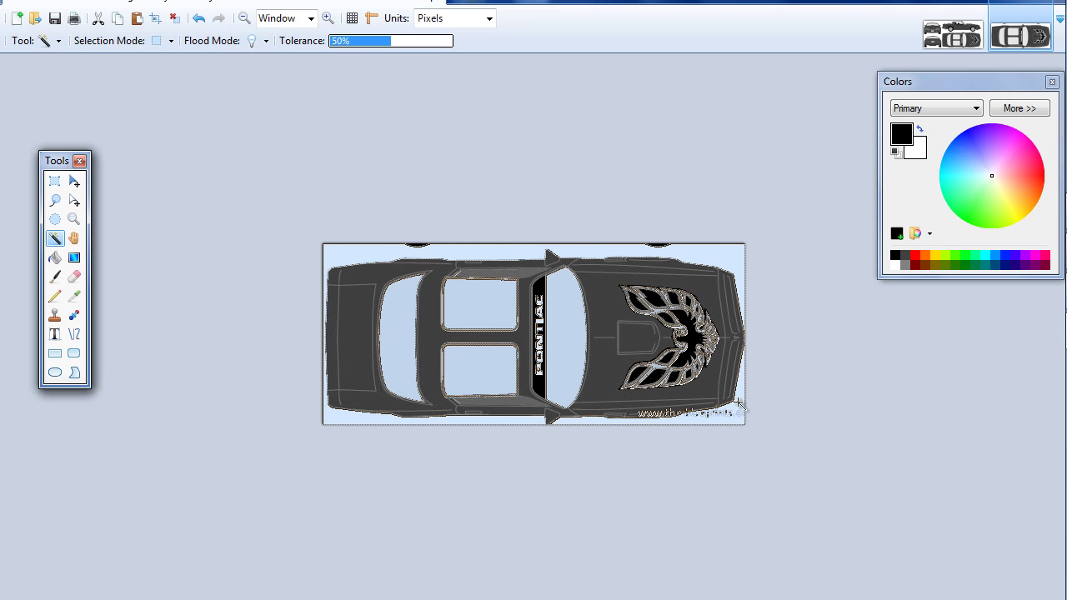
pyautogui.click(343, 258)
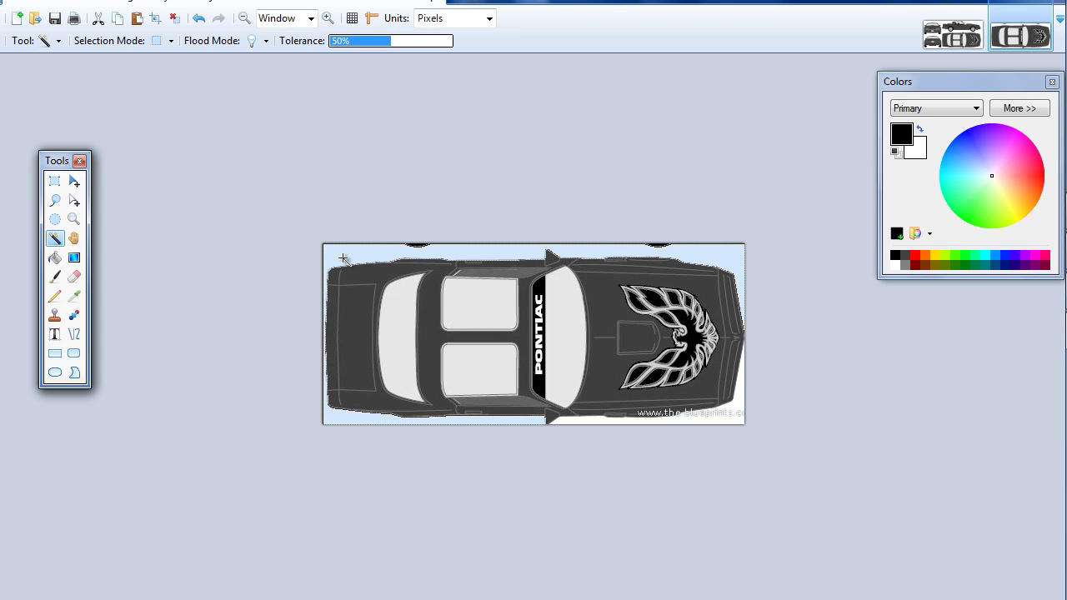
pyautogui.click(143, 3)
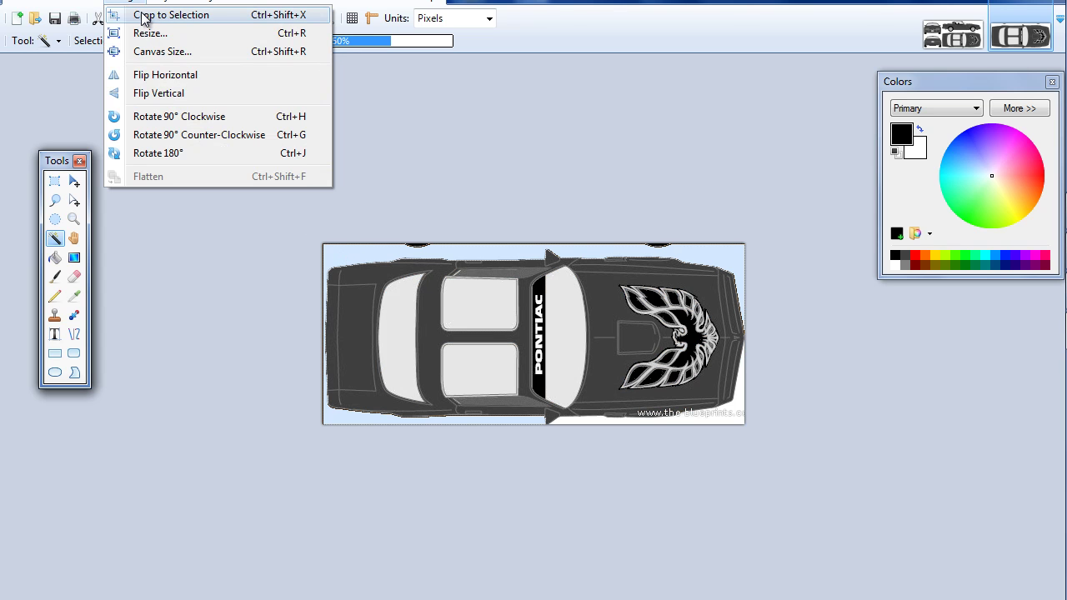
pyautogui.click(144, 15)
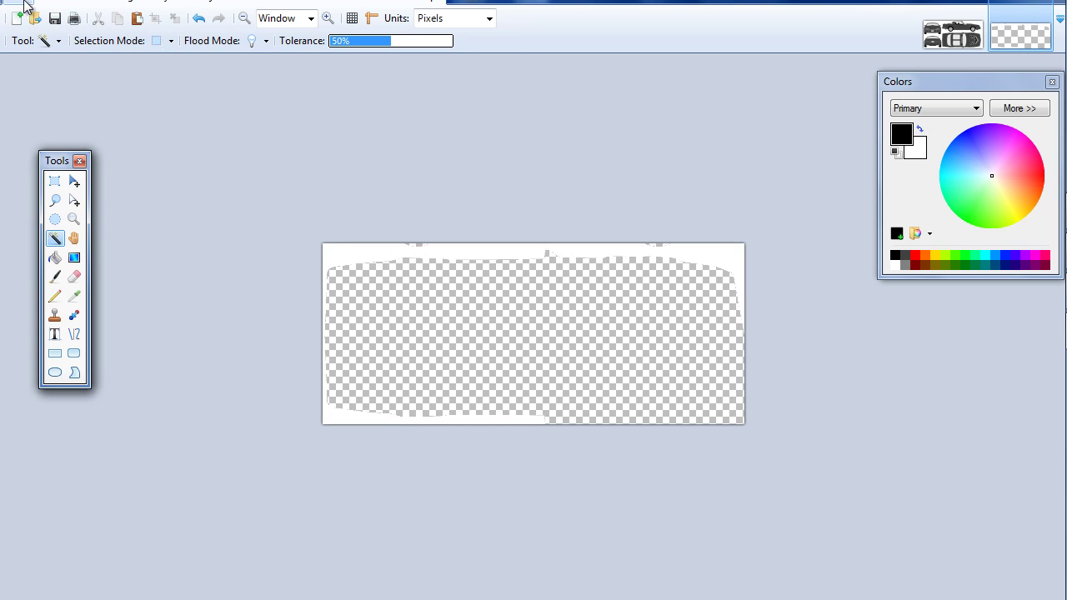
pyautogui.click(53, 5)
pyautogui.click(68, 14)
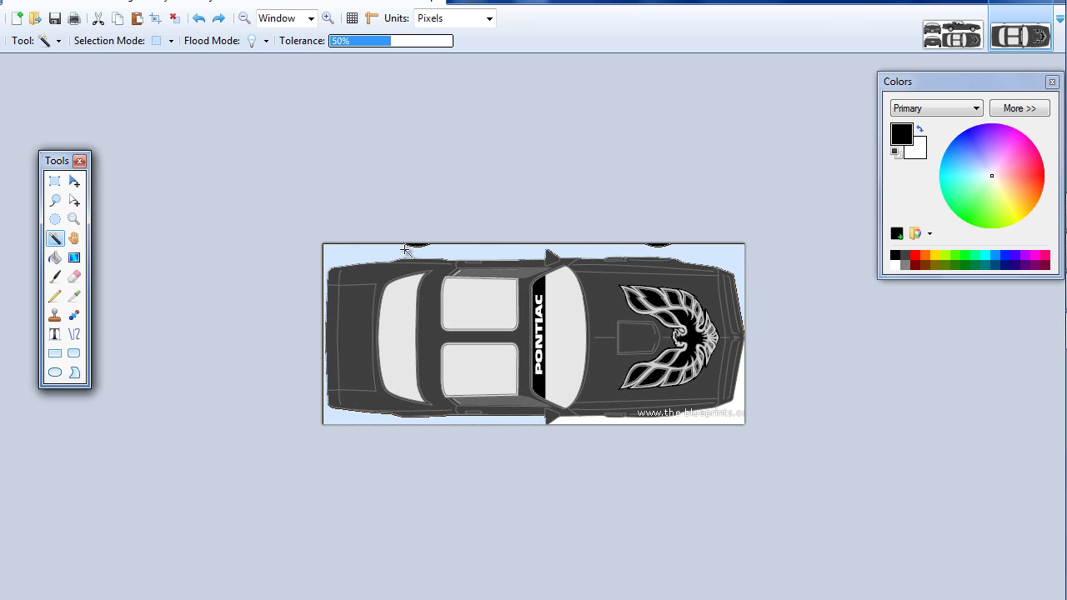
# - Select nearly the whole top view with Rectangle Select, leaving out the thin border, and crop the image to it
pyautogui.click(54, 182)
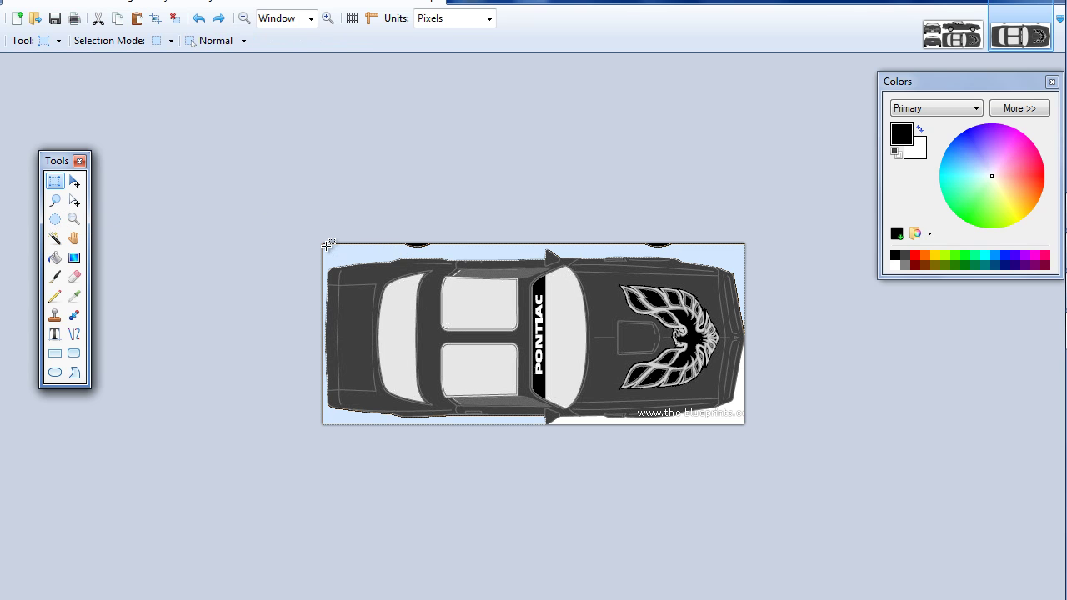
pyautogui.moveTo(327, 244); pyautogui.dragTo(415, 320)
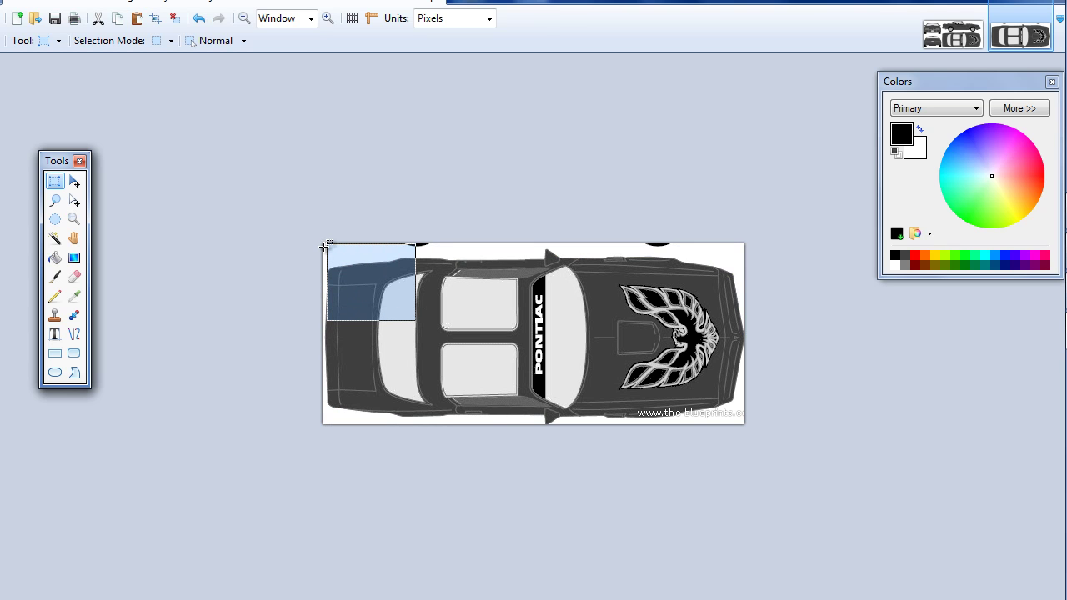
pyautogui.moveTo(326, 243); pyautogui.dragTo(746, 424)
pyautogui.click(127, 4)
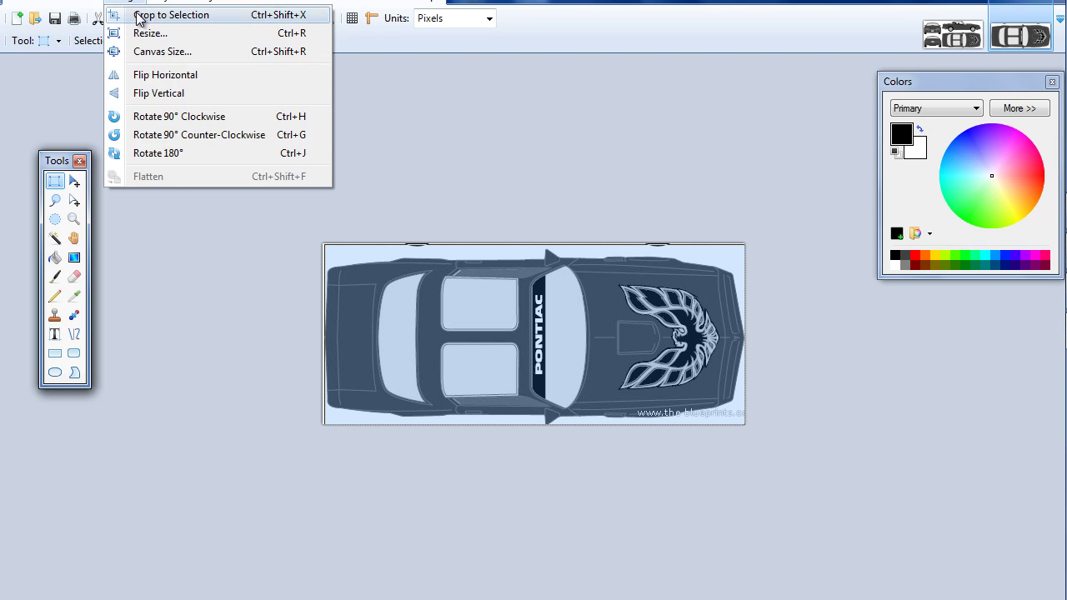
pyautogui.click(137, 18)
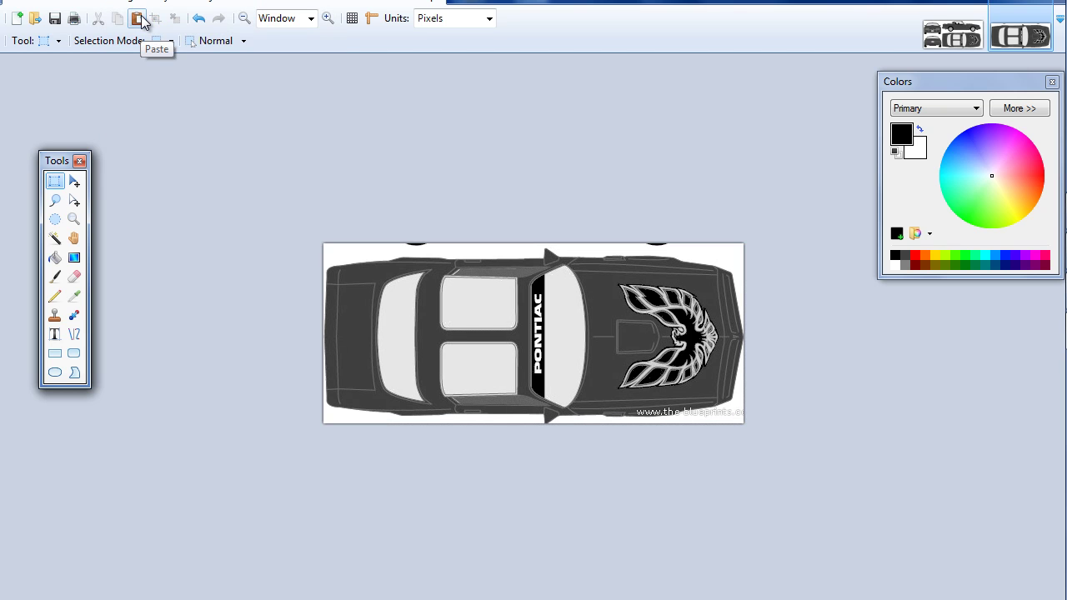
pyautogui.click(33, 2)
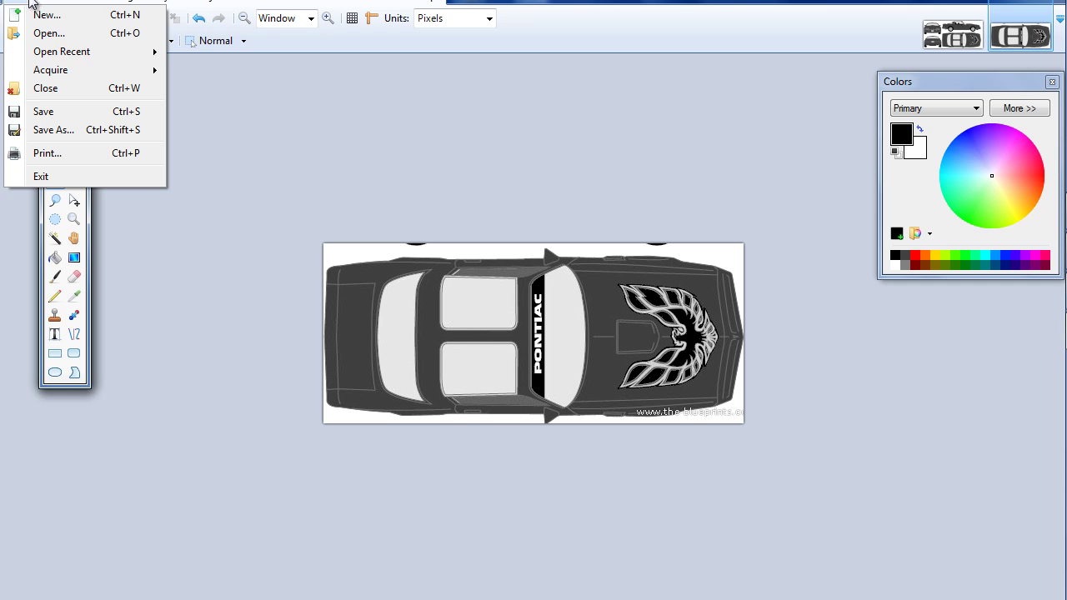
pyautogui.click(57, 131)
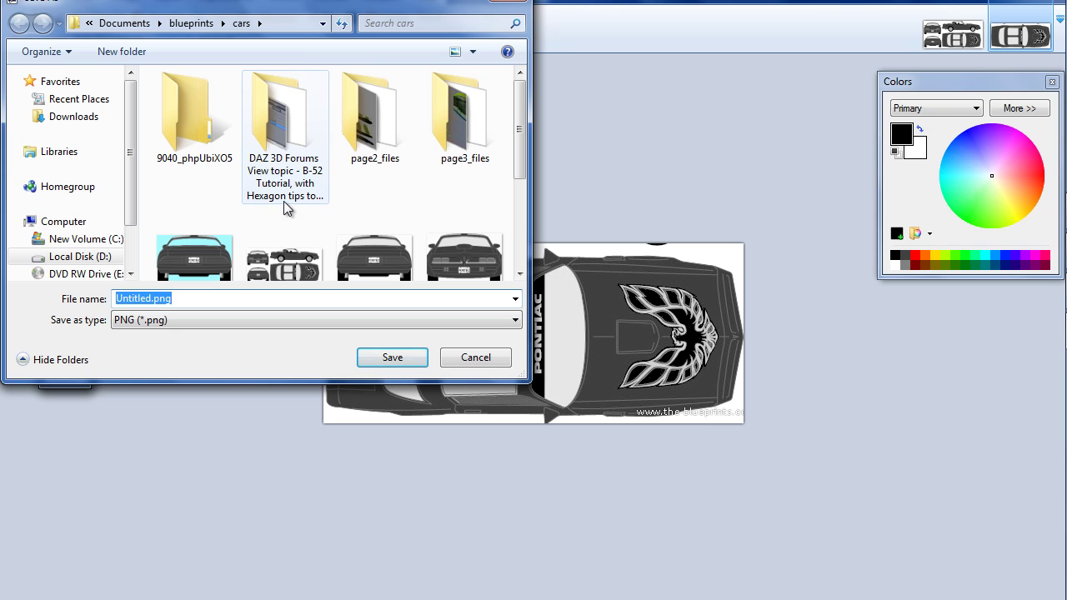
pyautogui.moveTo(511, 159)
pyautogui.mouseDown()
pyautogui.moveTo(516, 183)
pyautogui.moveTo(518, 167)
pyautogui.mouseUp()
pyautogui.click(509, 2)
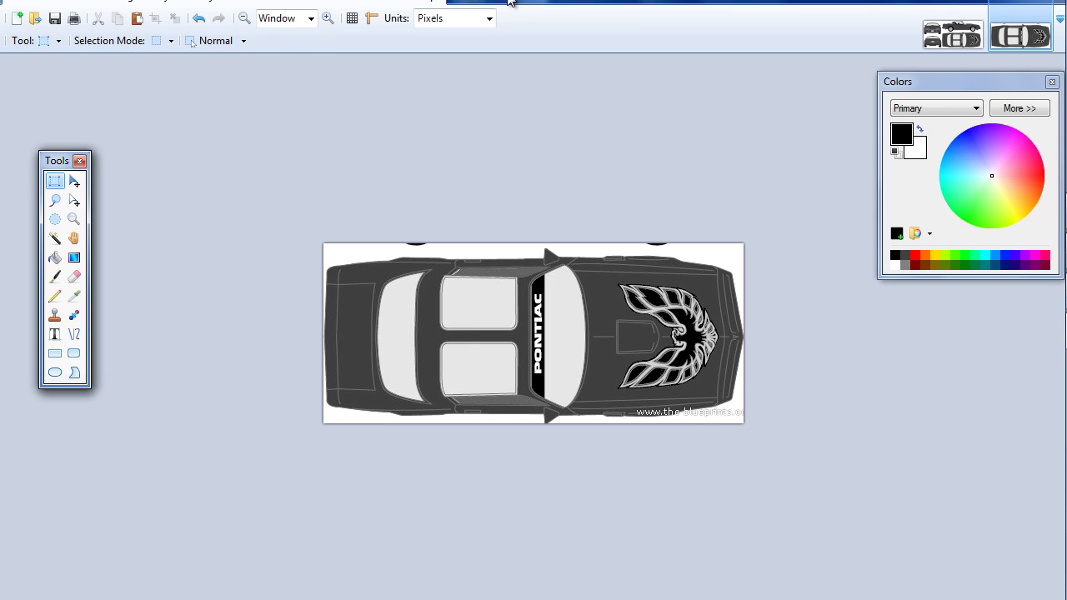
# - Rotate the top view 90° clockwise and crop it to a rectangle around the car that excludes the leftover wheel slivers
pyautogui.click(125, 3)
pyautogui.hotkey('ctrl', 'h')
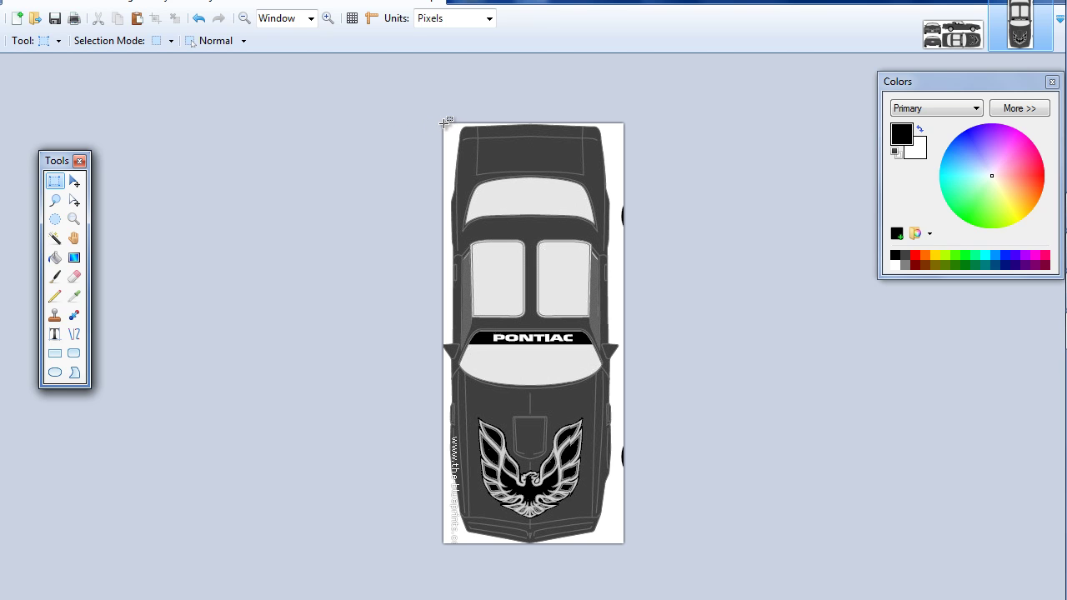
pyautogui.moveTo(444, 124); pyautogui.dragTo(624, 542)
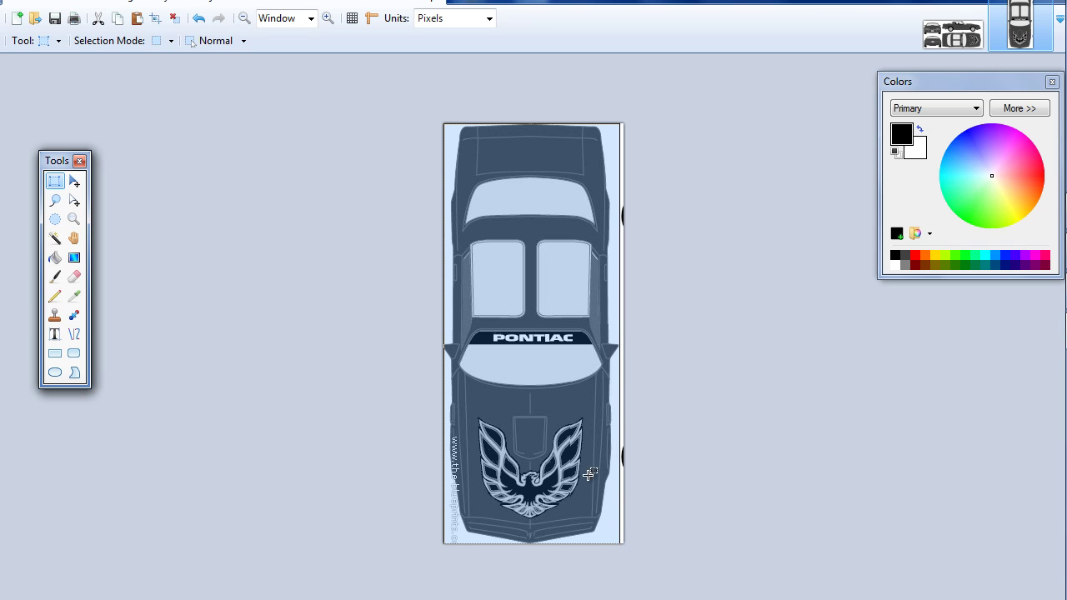
pyautogui.moveTo(444, 123); pyautogui.dragTo(621, 540)
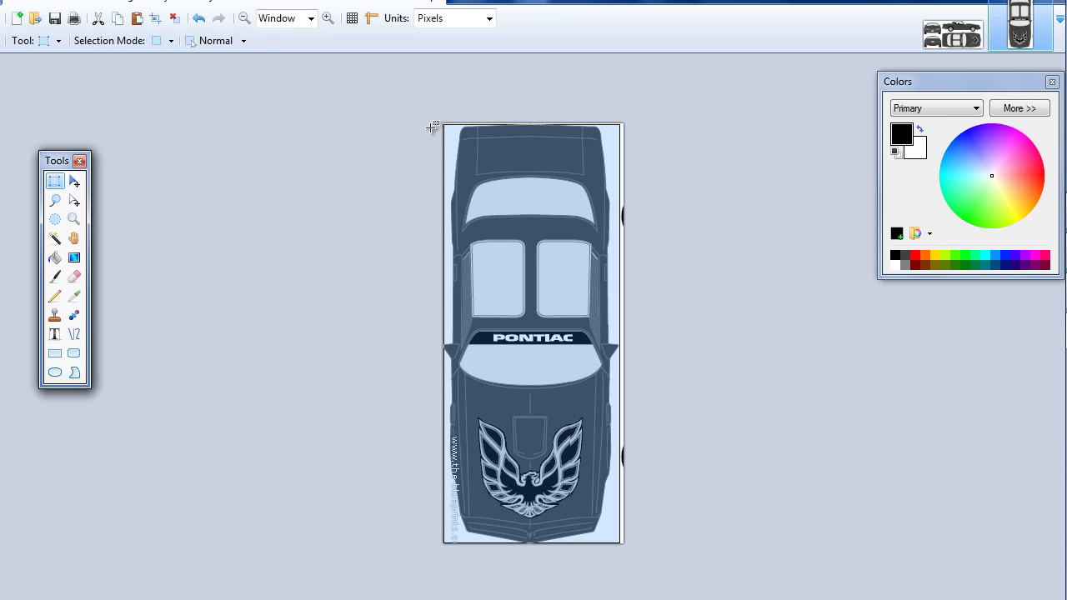
pyautogui.moveTo(443, 123); pyautogui.dragTo(618, 542)
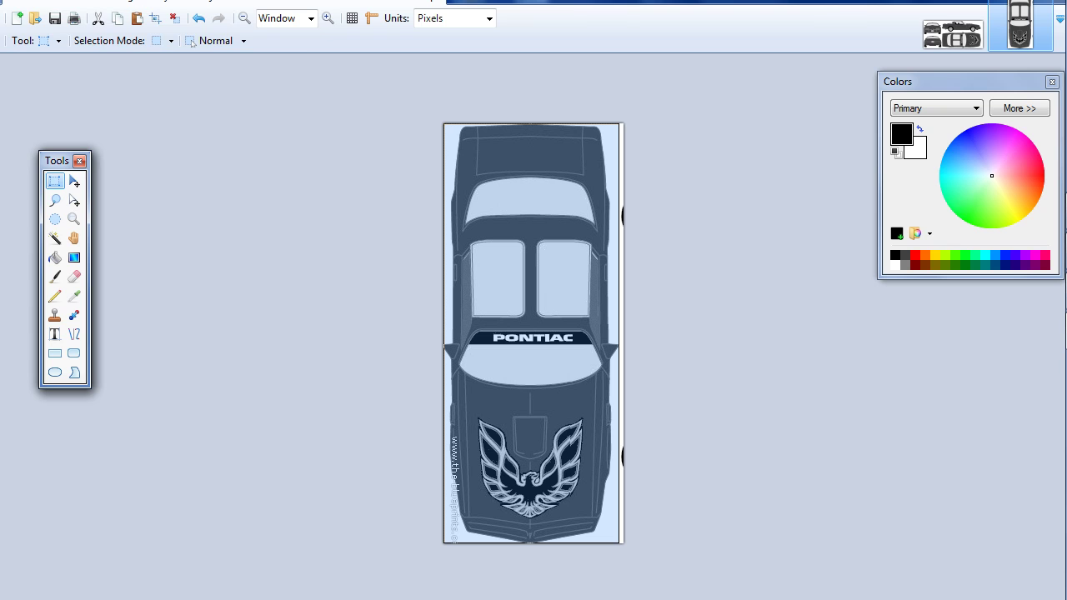
pyautogui.click(52, 4)
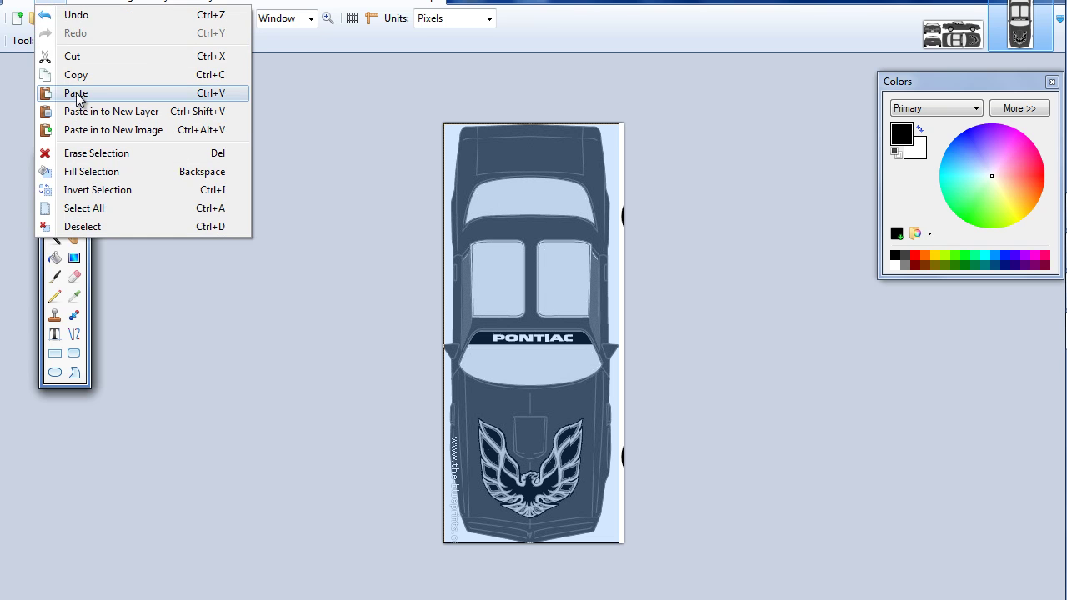
pyautogui.moveTo(165, 2)
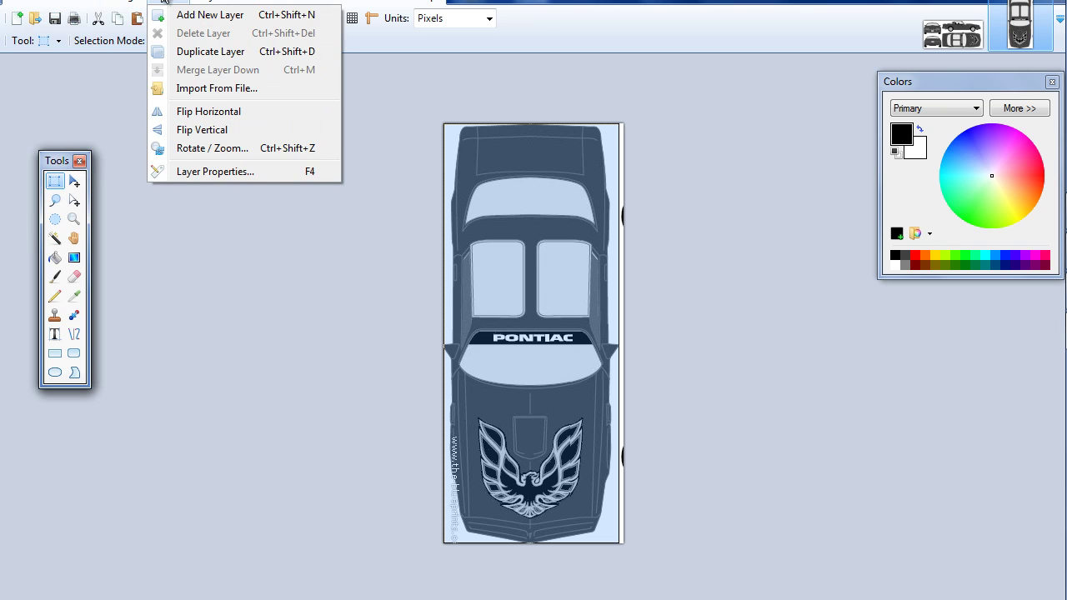
pyautogui.click(155, 15)
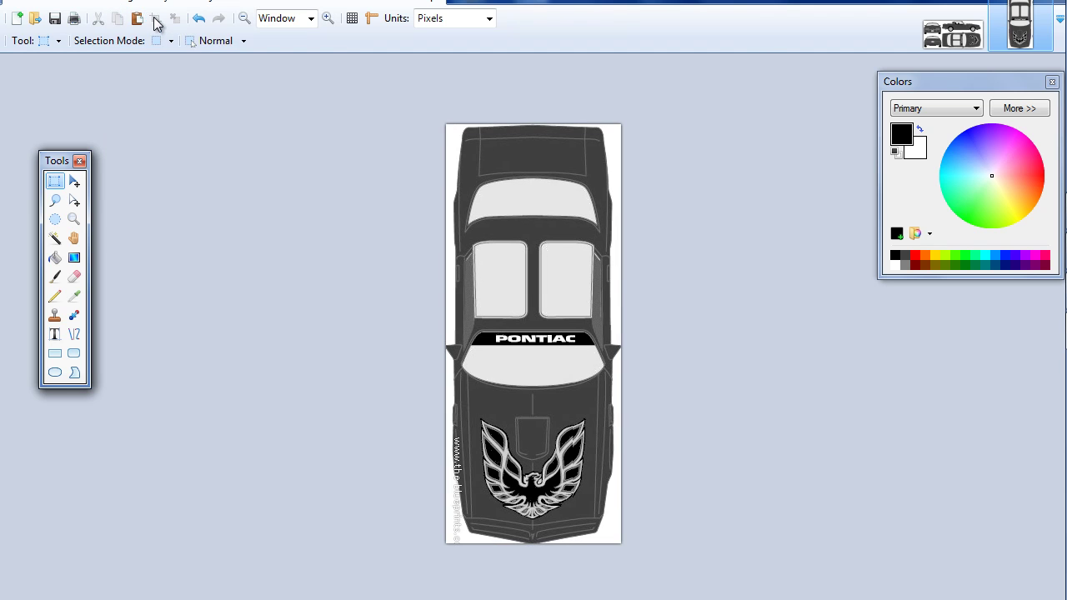
# - Save the top view in the cars folder as TransAmT_top in PNG format with auto-detected bit depth
pyautogui.click(18, 5)
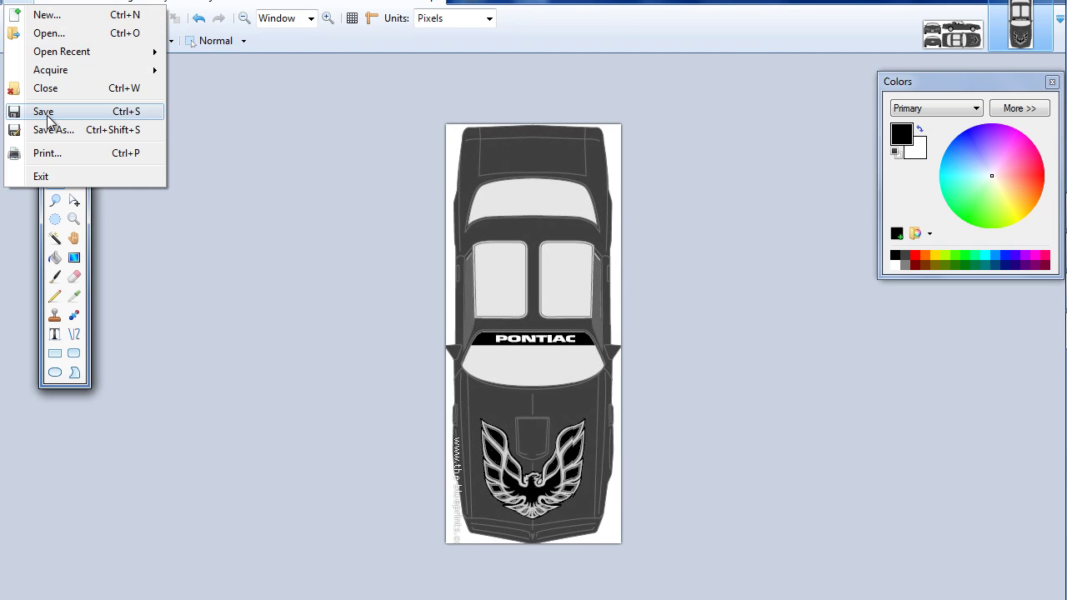
pyautogui.click(56, 130)
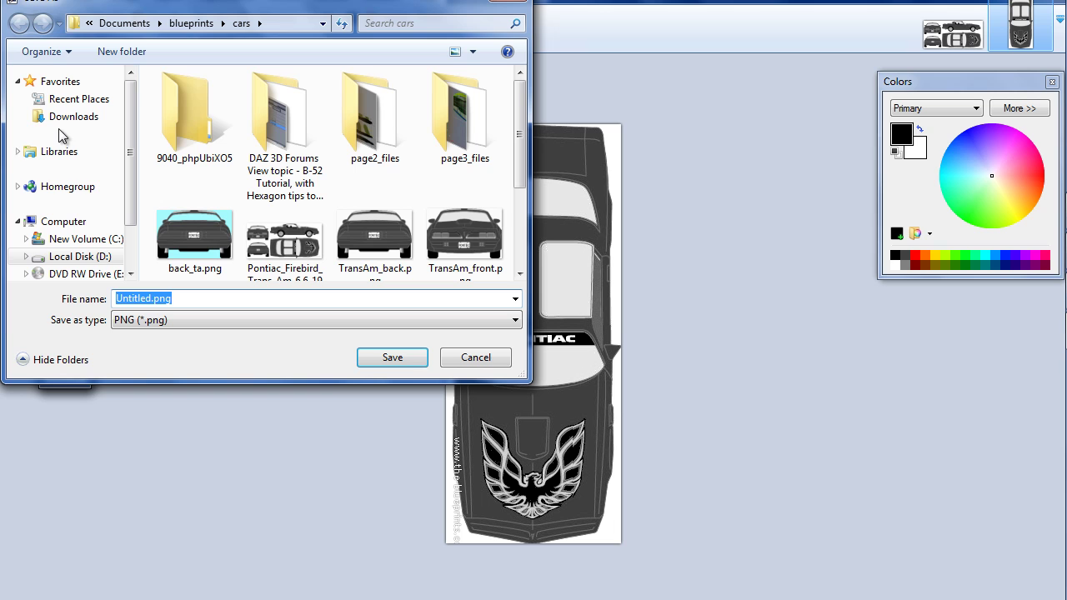
pyautogui.click(153, 298)
pyautogui.moveTo(153, 297); pyautogui.dragTo(107, 297)
pyautogui.write('T')
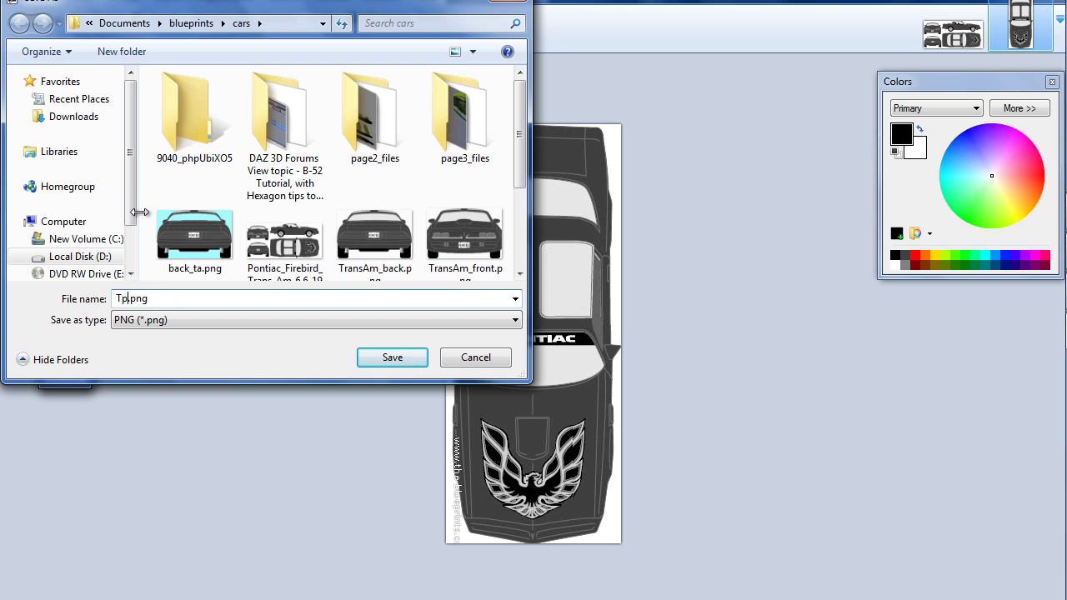
pyautogui.write('o')
pyautogui.press('BackSpace')
pyautogui.press('BackSpace')
pyautogui.write('TransAmT_top')
pyautogui.press('Return')
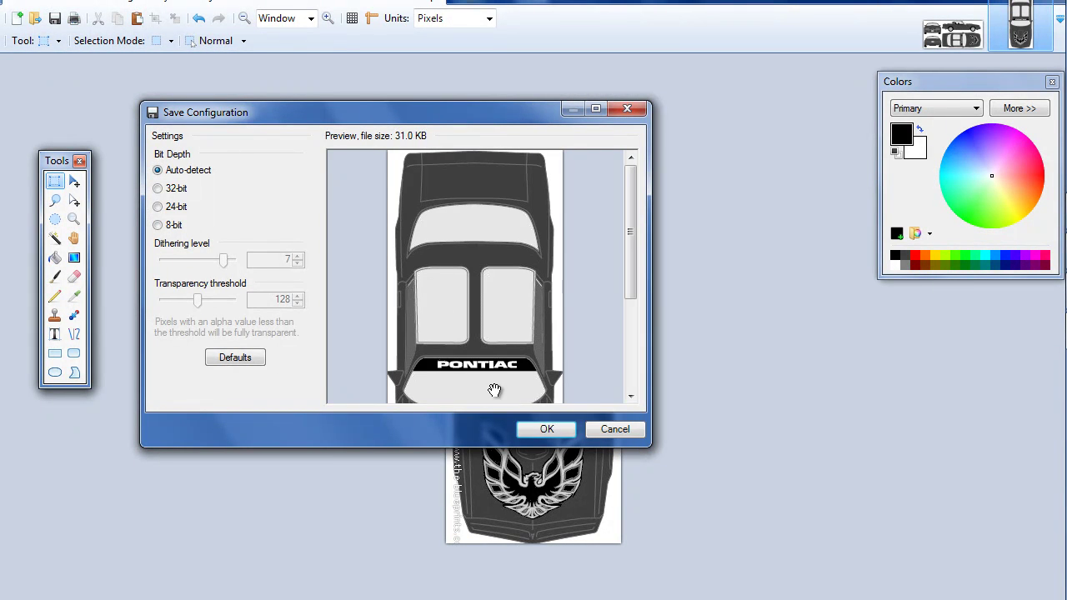
pyautogui.click(541, 434)
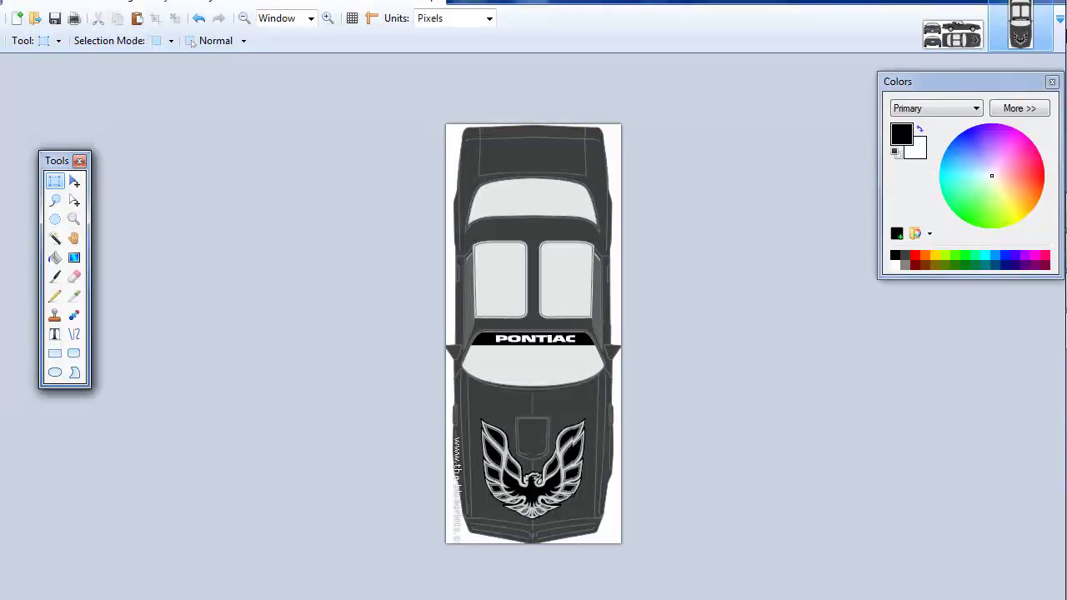
pyautogui.moveTo(1065, 333)
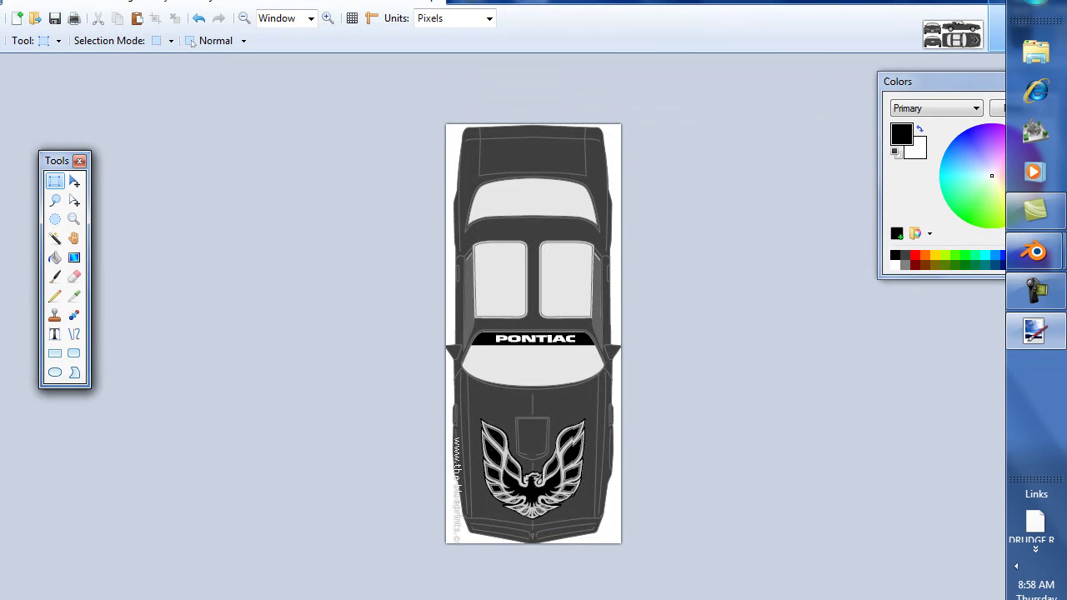
# - Switch from the image editor to the open Blender scene by way of the desktop
pyautogui.press('super+d')
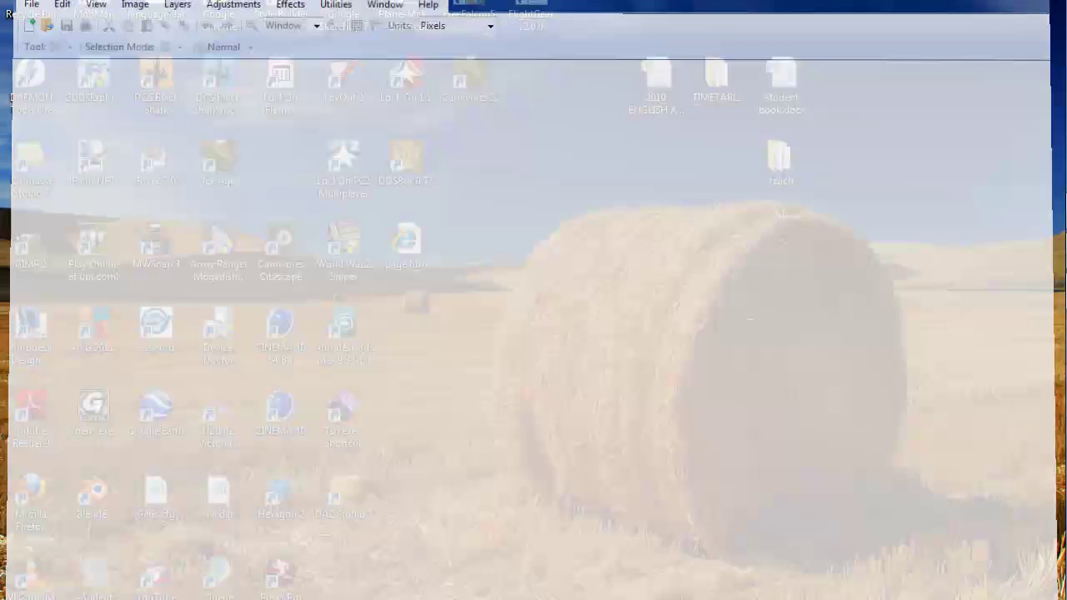
pyautogui.moveTo(1038, 253)
pyautogui.click(874, 253)
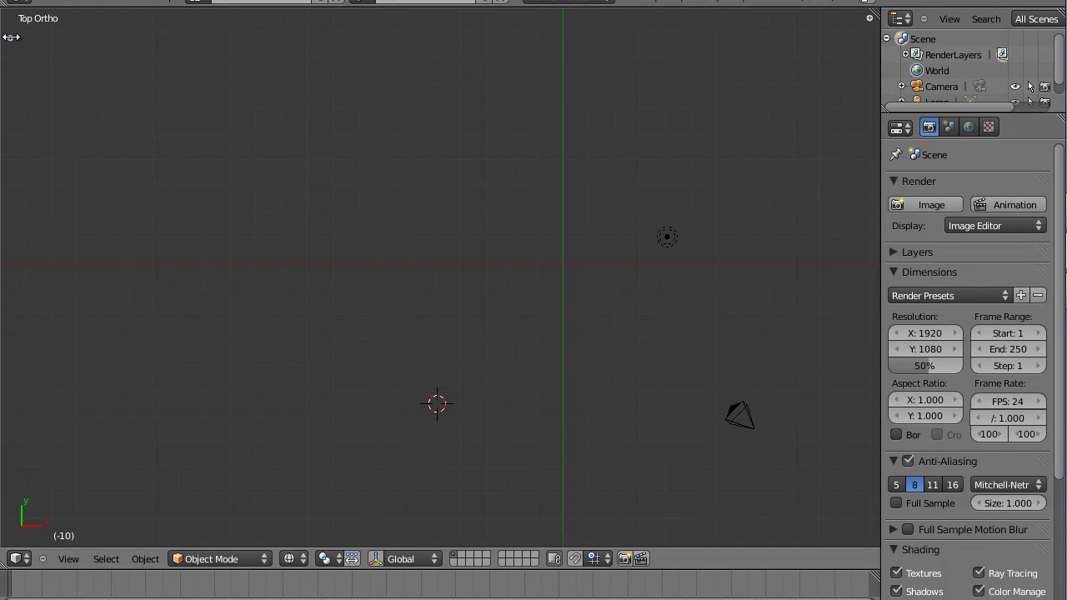
# - Show the 3D view's tool shelf and properties region, and hide both again
pyautogui.click(10, 38)
pyautogui.click(870, 17)
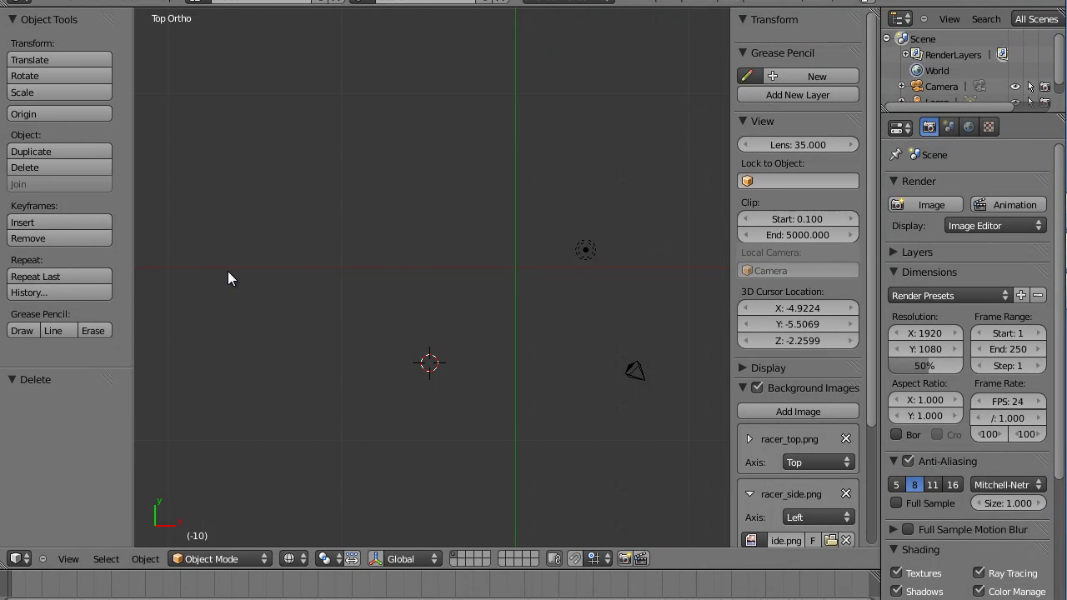
pyautogui.click(67, 559)
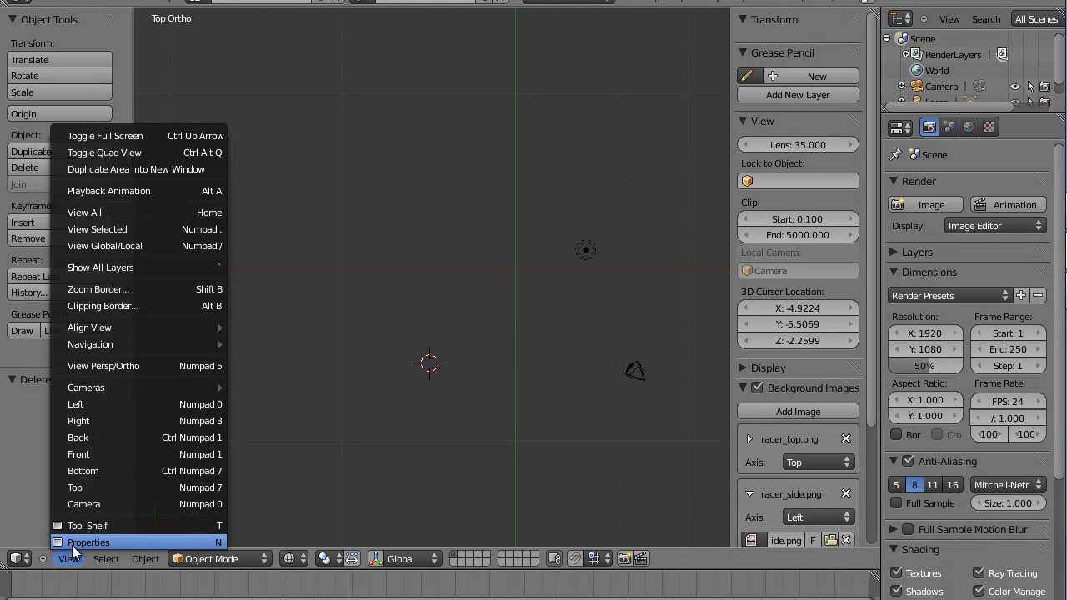
pyautogui.click(73, 544)
pyautogui.click(67, 560)
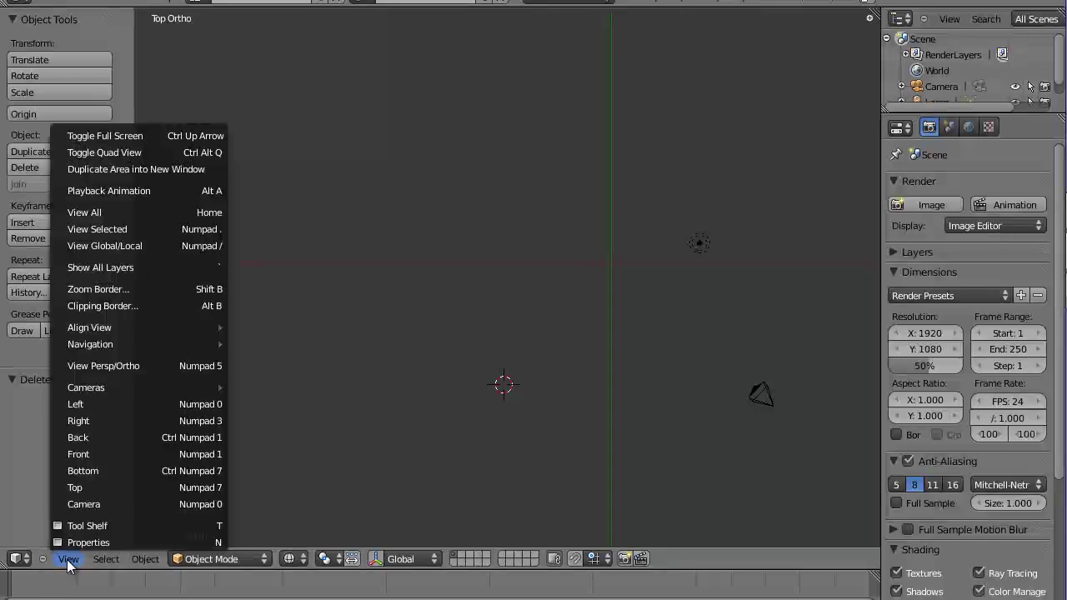
pyautogui.click(77, 527)
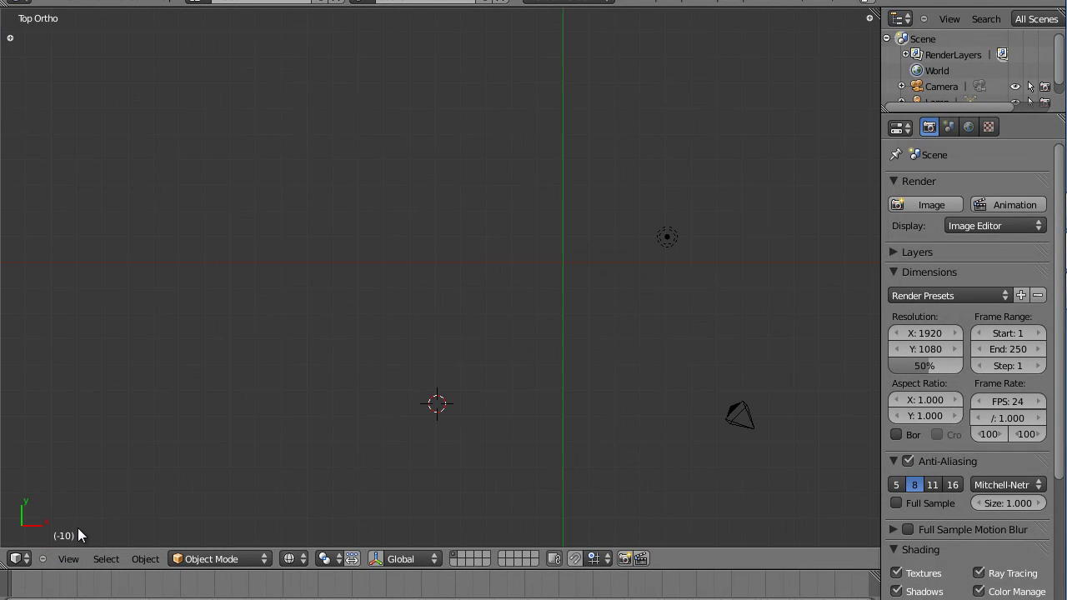
# - Show the 3D view's properties and remove the existing background images racer_top.png and racer_side.png
pyautogui.click(869, 17)
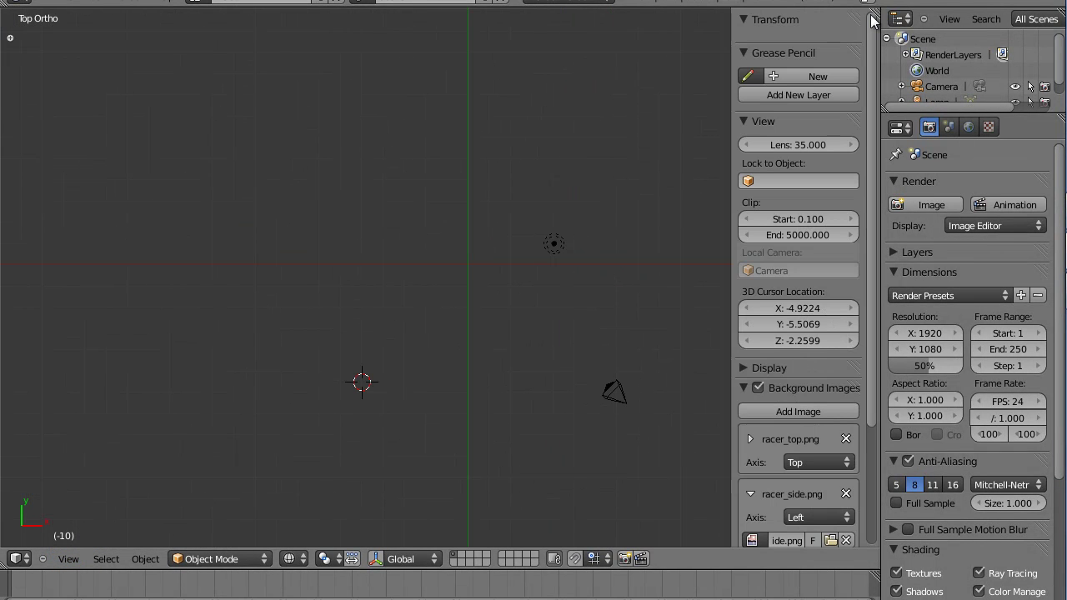
pyautogui.scroll(-3, 874, 117)
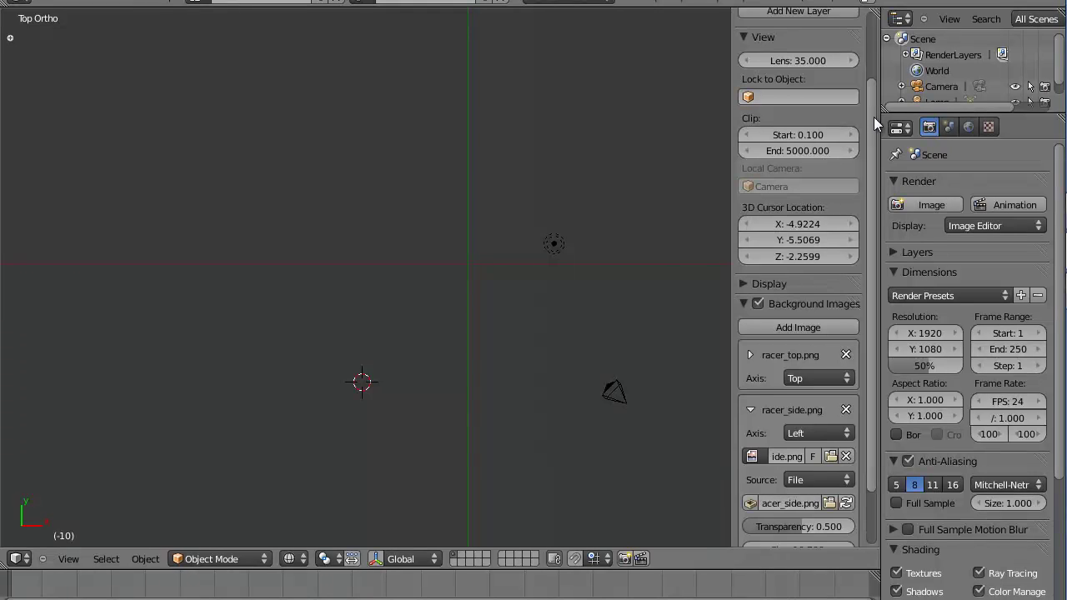
pyautogui.click(846, 355)
pyautogui.click(846, 404)
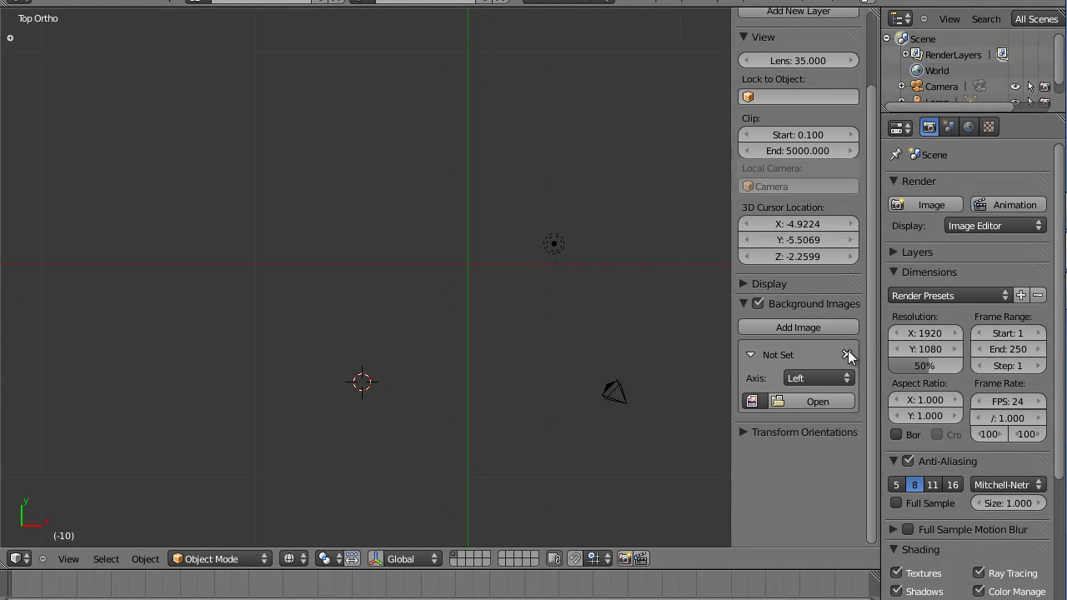
pyautogui.click(846, 354)
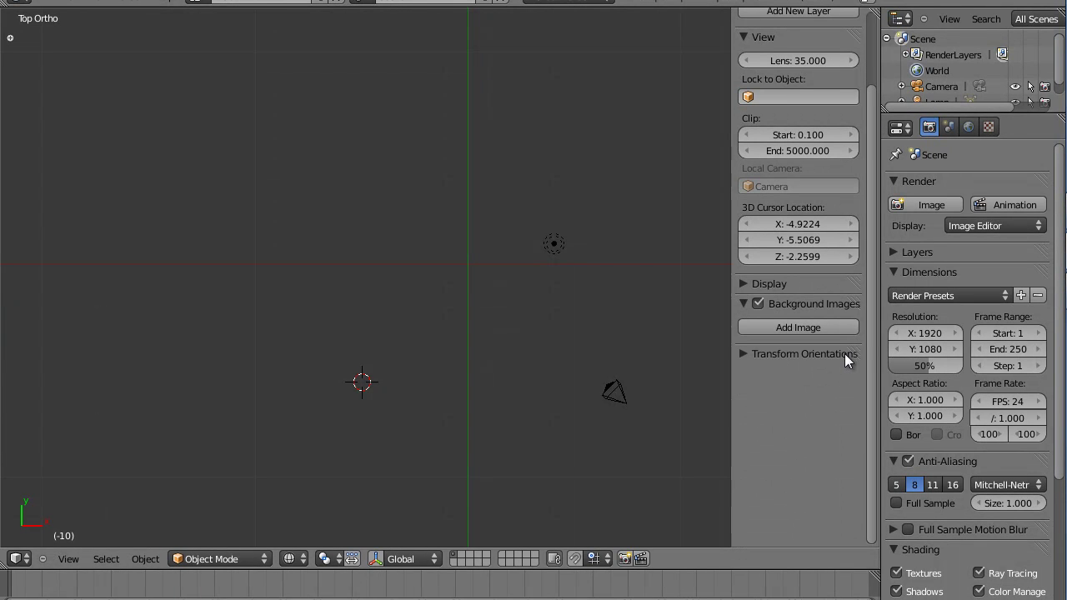
pyautogui.click(757, 304)
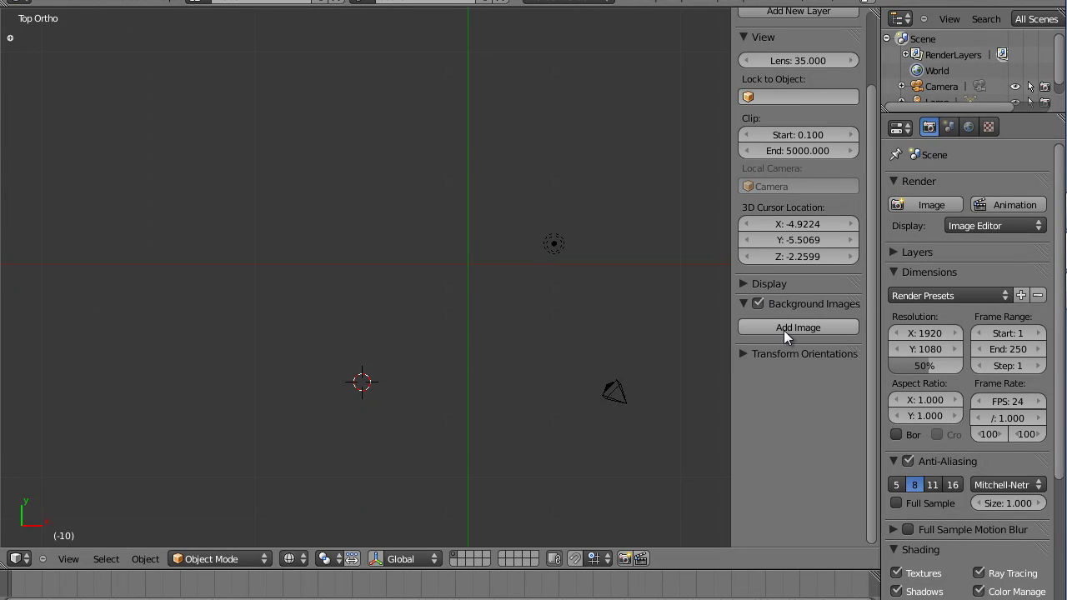
# - Add a background image to the 3D view and load TransAm_top.png from D:\Documents\blueprints\cars
pyautogui.click(784, 328)
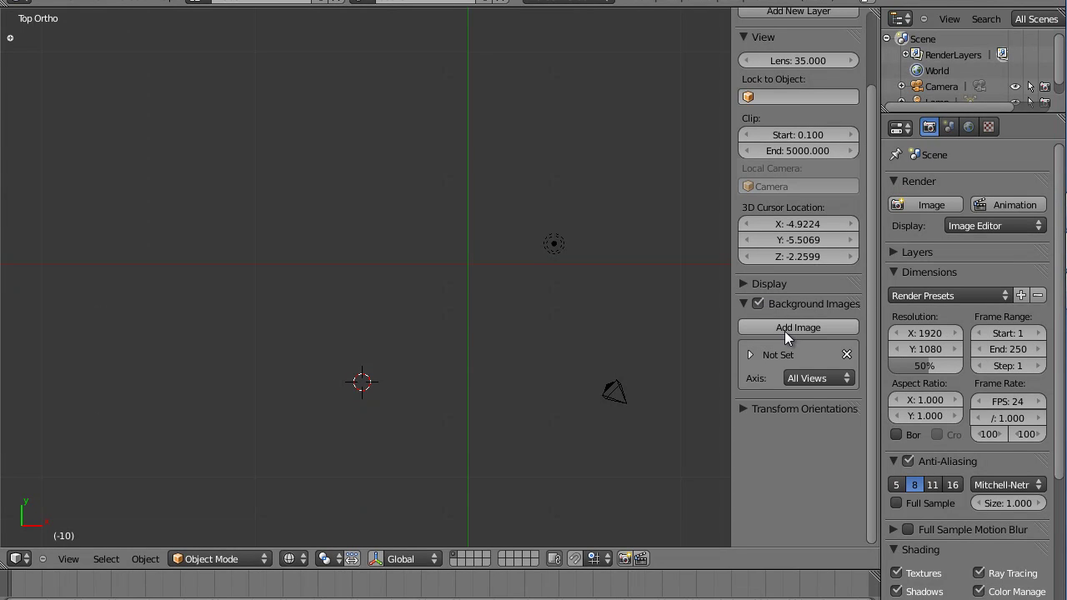
pyautogui.click(749, 356)
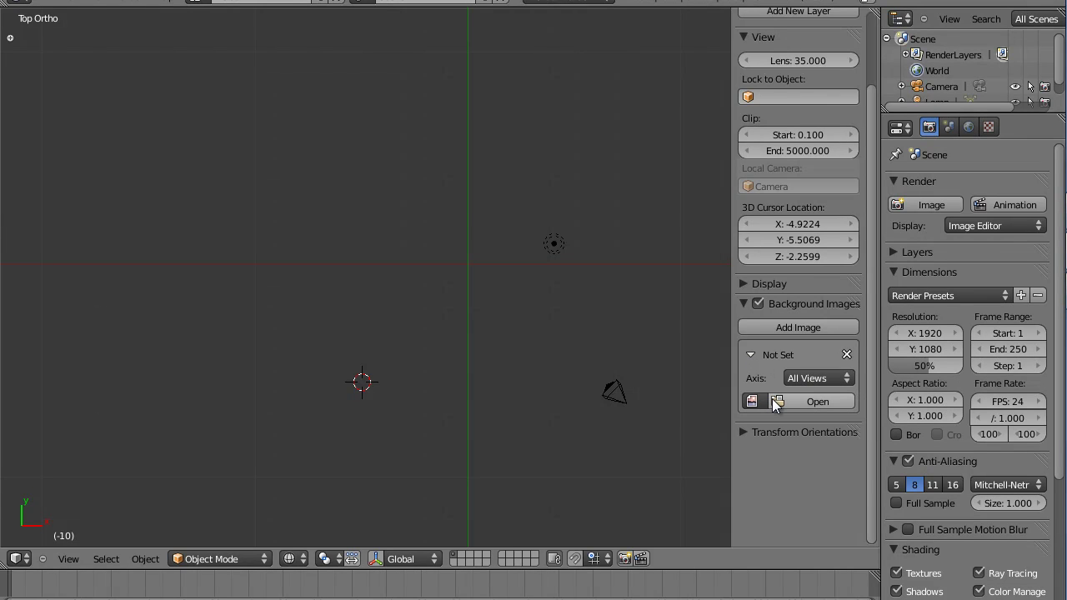
pyautogui.click(69, 557)
pyautogui.click(778, 397)
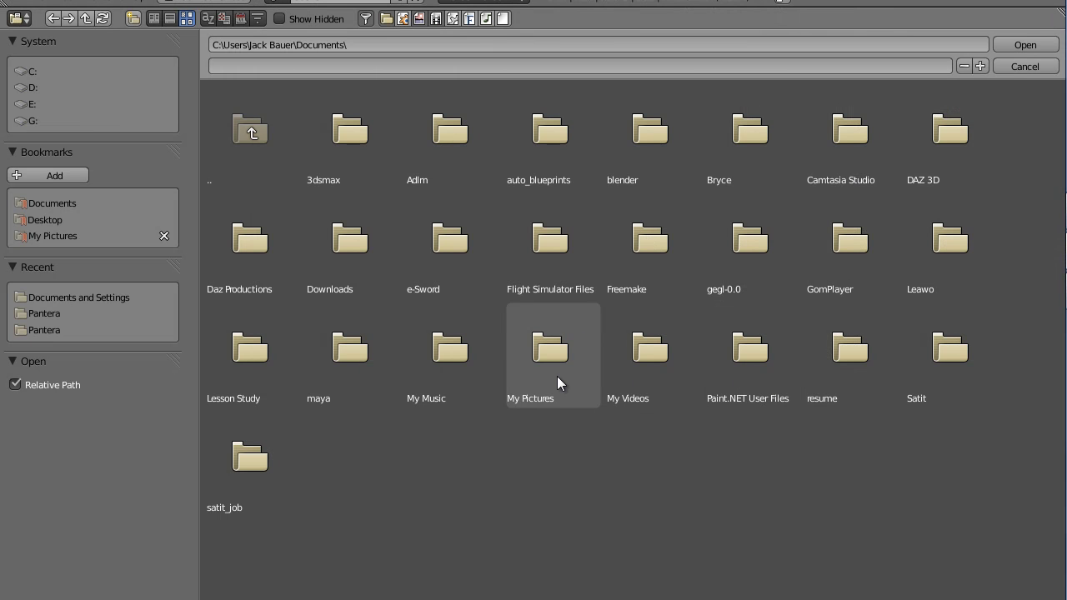
pyautogui.click(55, 92)
pyautogui.click(675, 277)
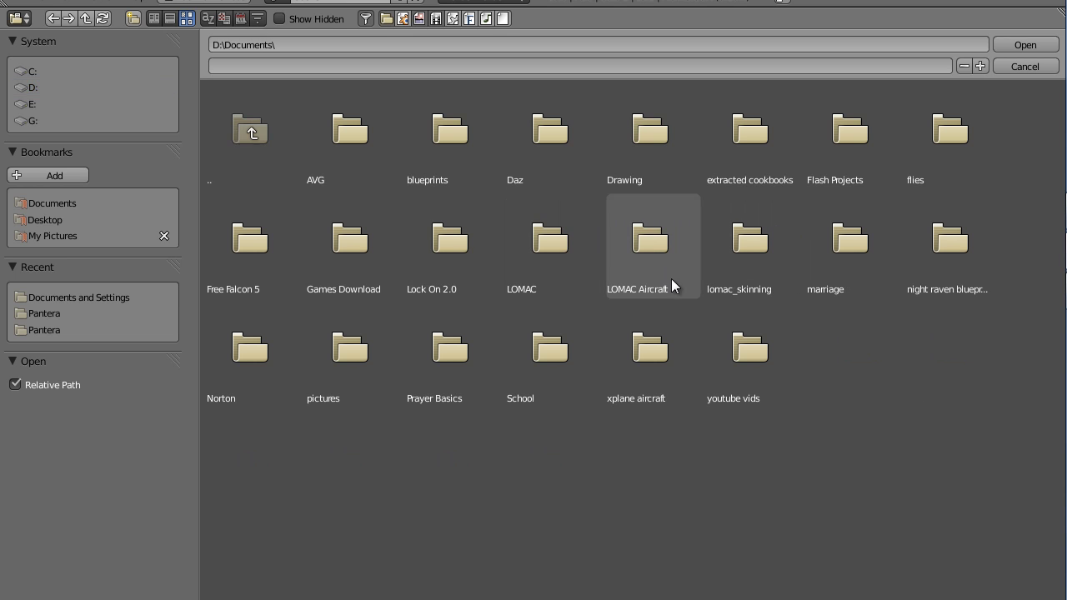
pyautogui.click(451, 158)
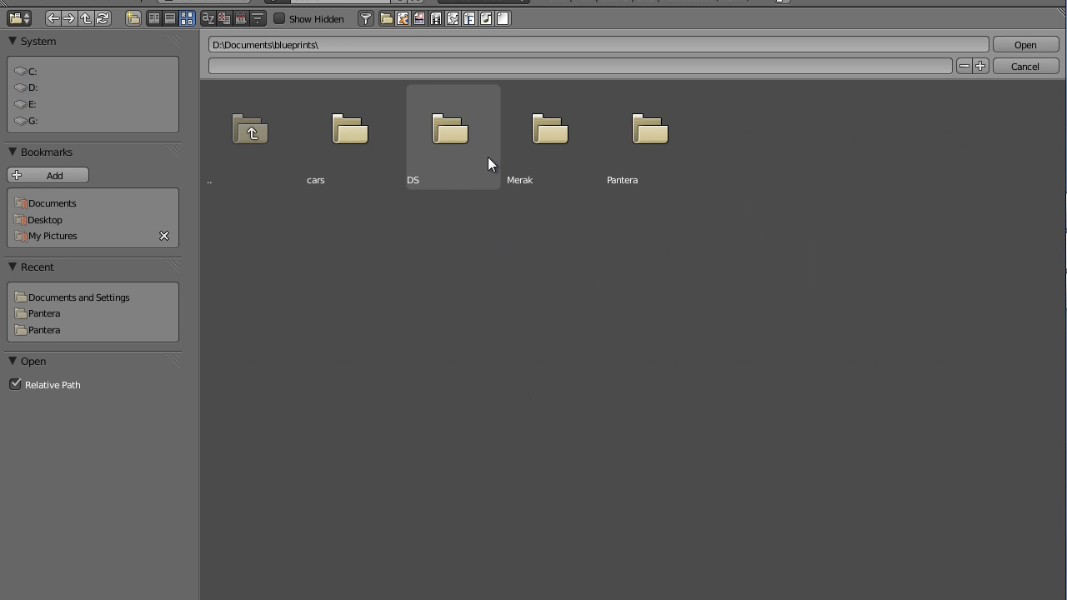
pyautogui.click(338, 154)
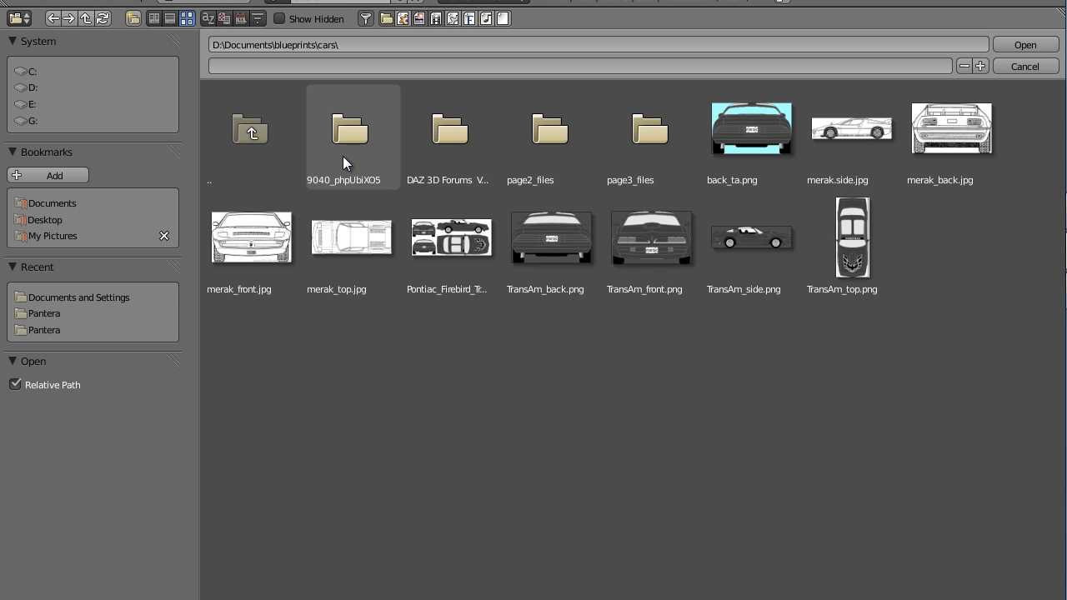
pyautogui.click(857, 239)
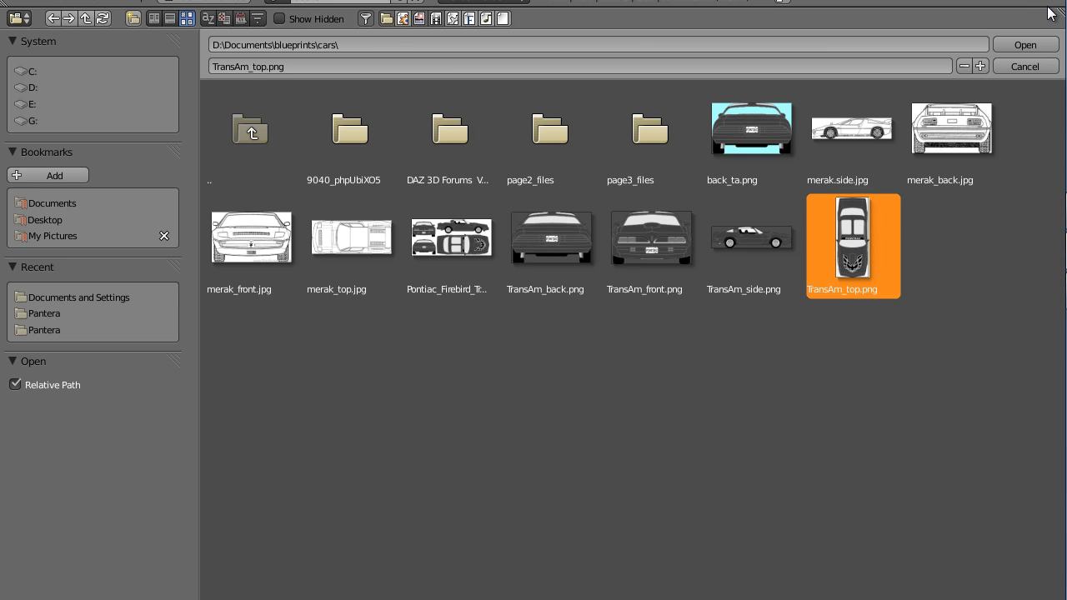
pyautogui.click(1036, 45)
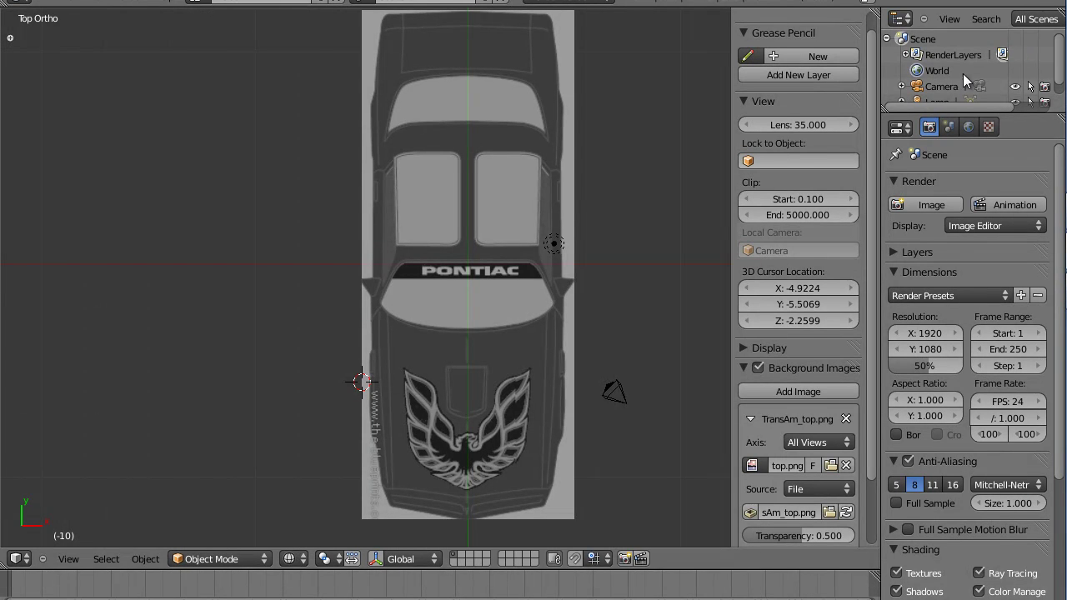
# - Check the background image in perspective projection and return the top view to orthographic
pyautogui.click(67, 560)
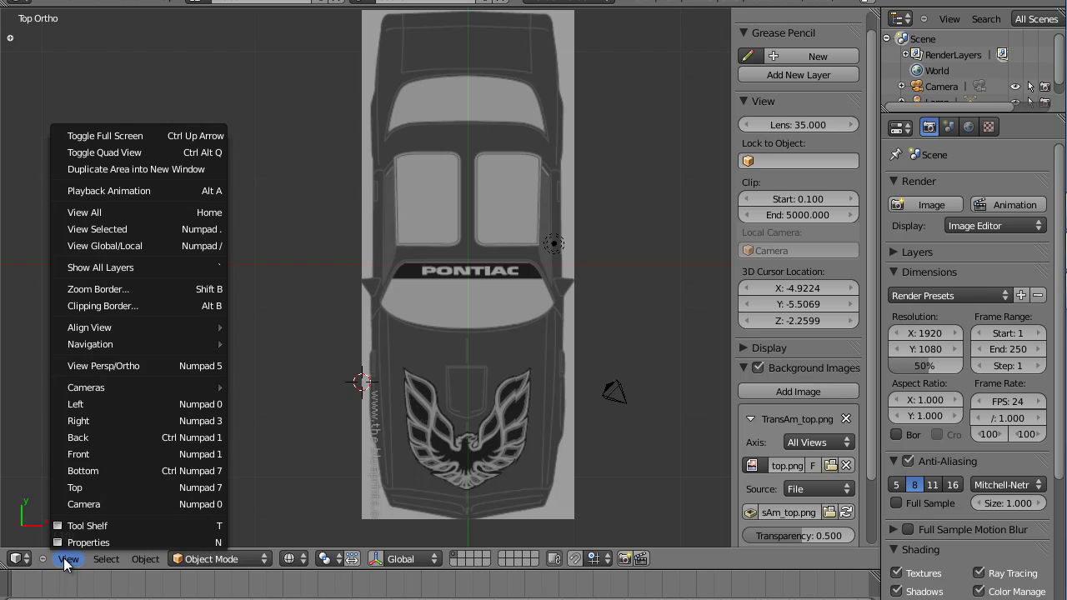
pyautogui.click(125, 366)
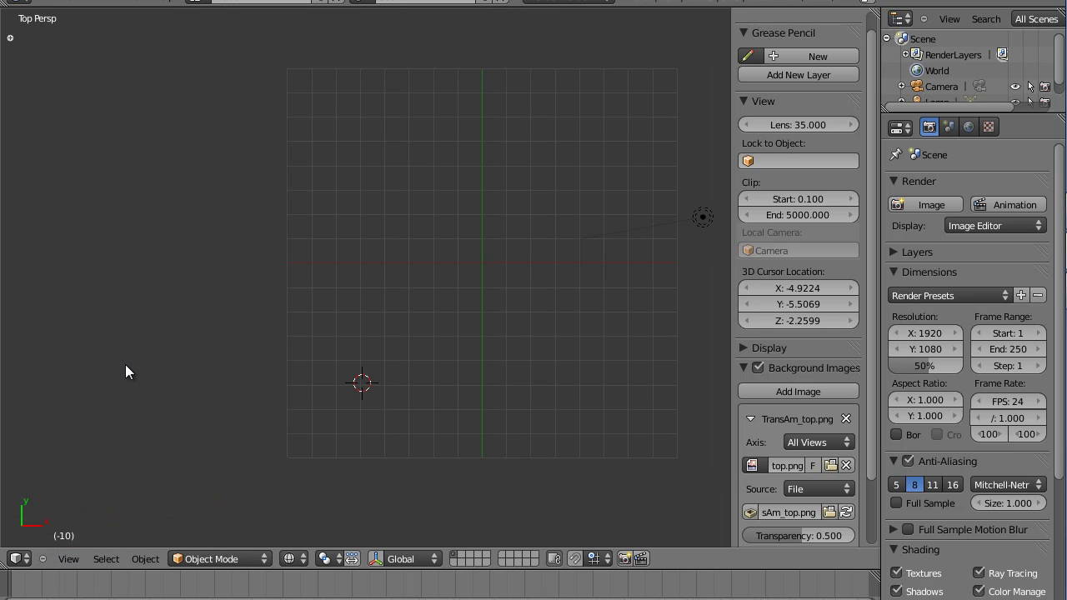
pyautogui.click(67, 558)
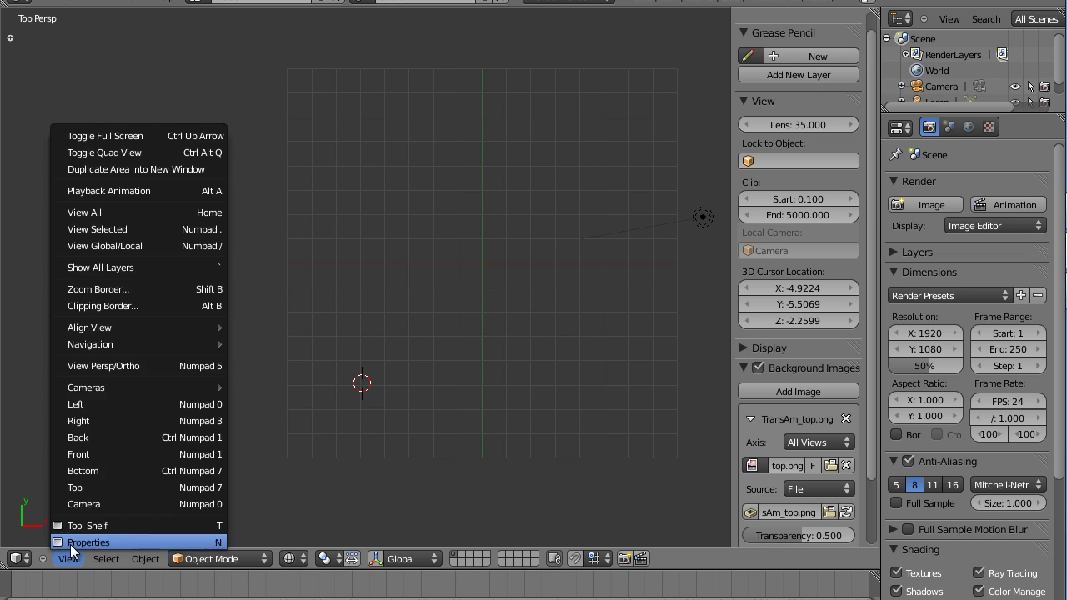
pyautogui.click(112, 367)
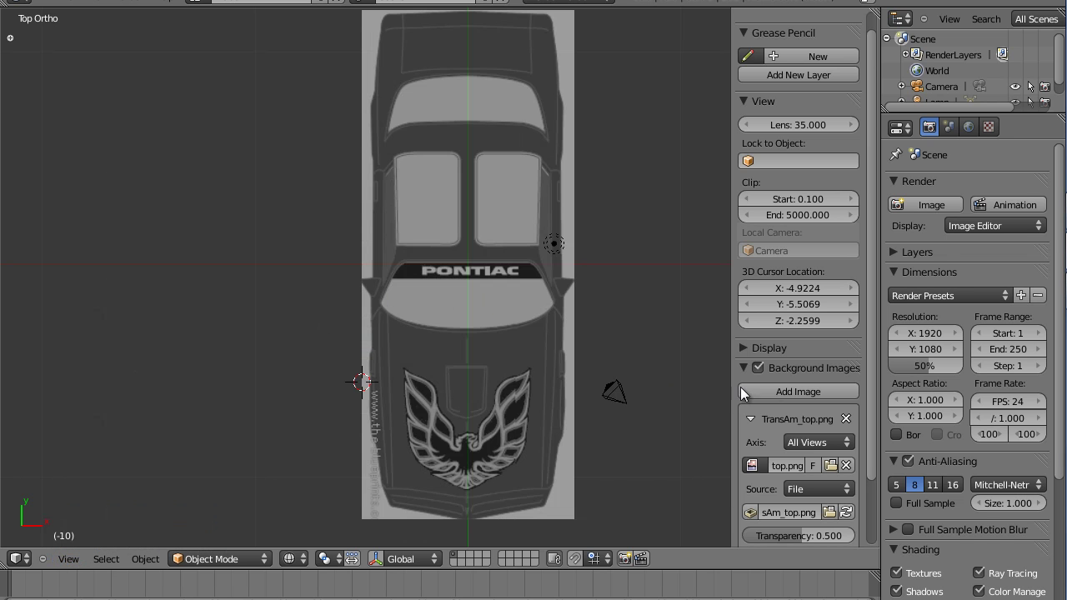
# - Restrict the TransAm_top.png background image to the Top axis, checking it from the back and top views
pyautogui.click(68, 559)
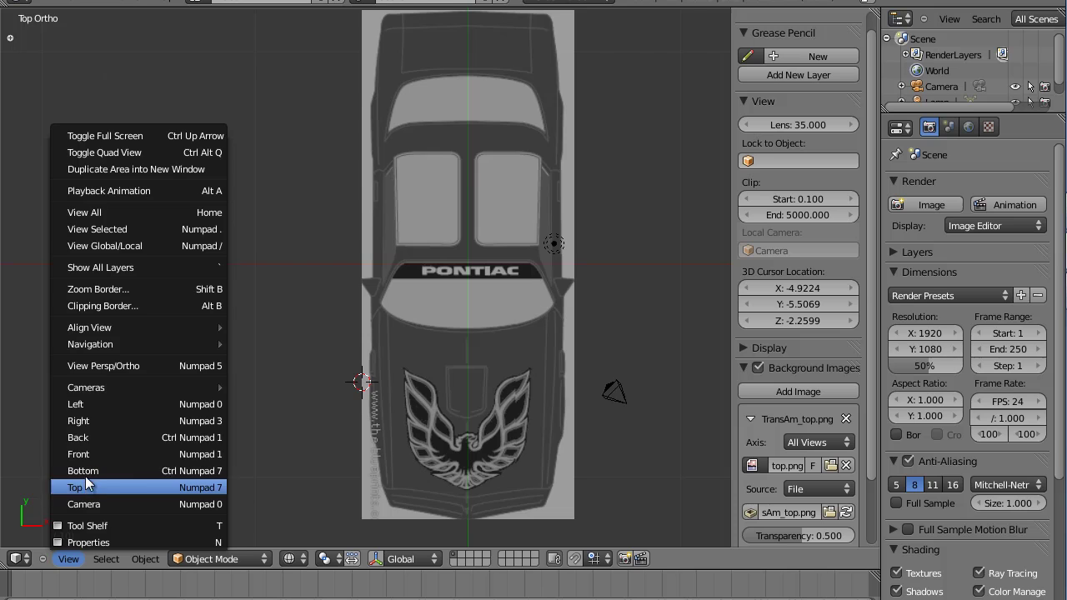
pyautogui.click(96, 437)
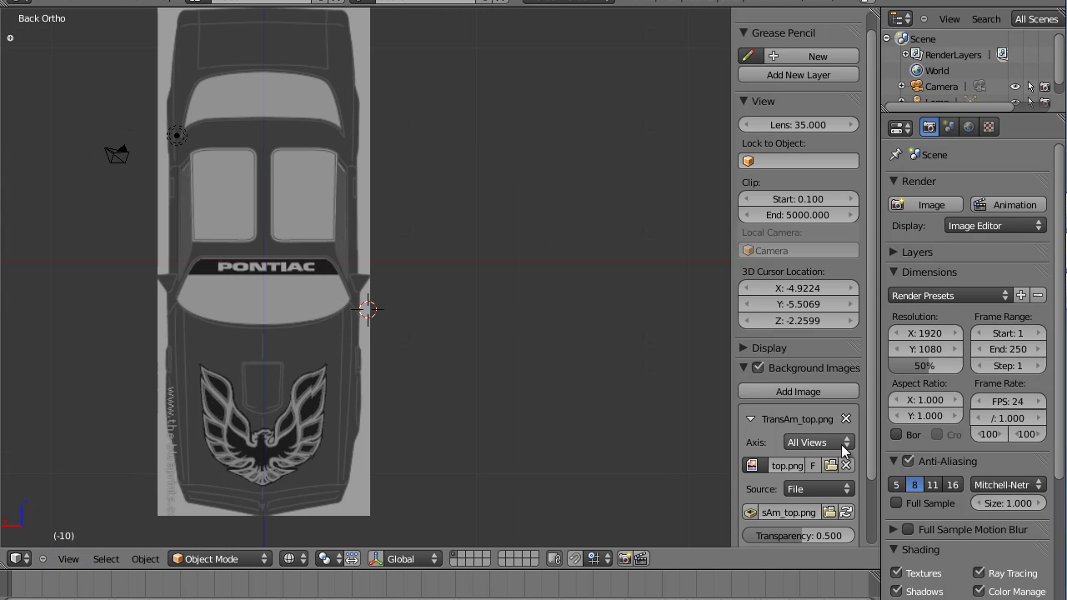
pyautogui.click(823, 441)
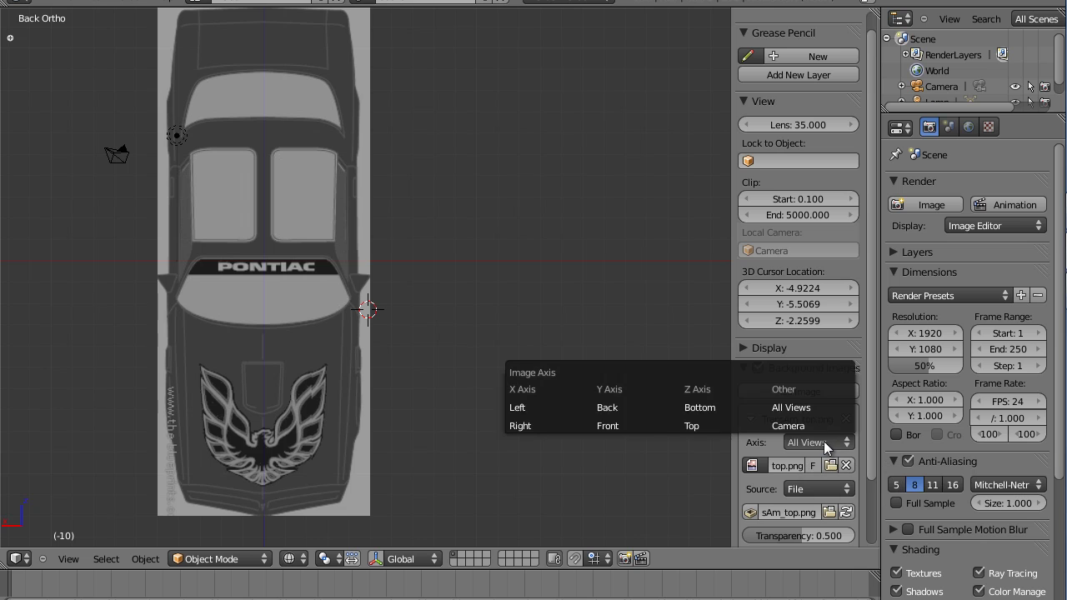
pyautogui.click(692, 428)
pyautogui.click(74, 559)
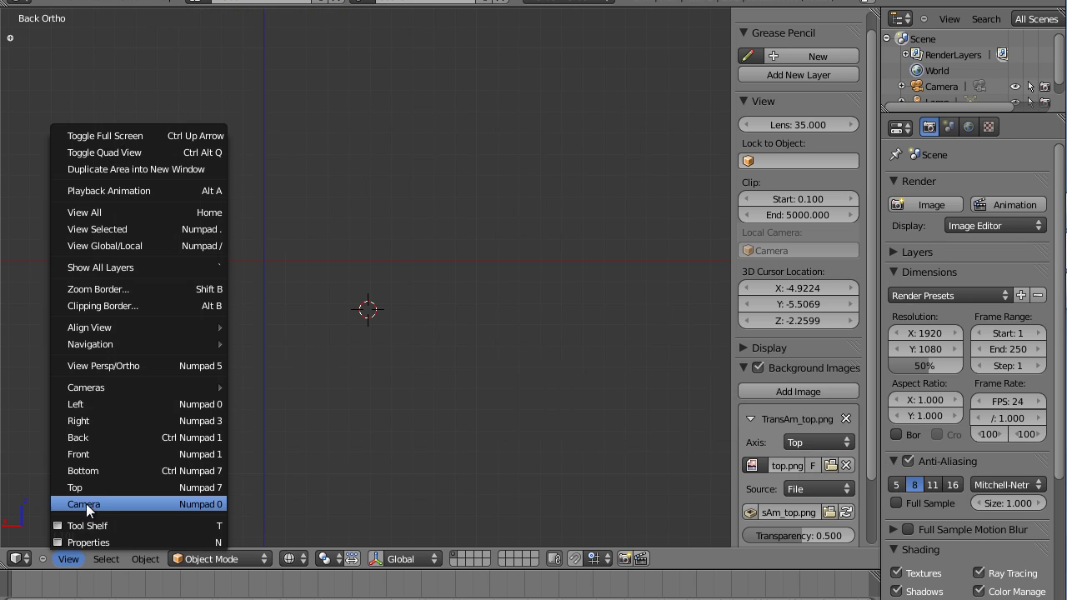
pyautogui.click(87, 487)
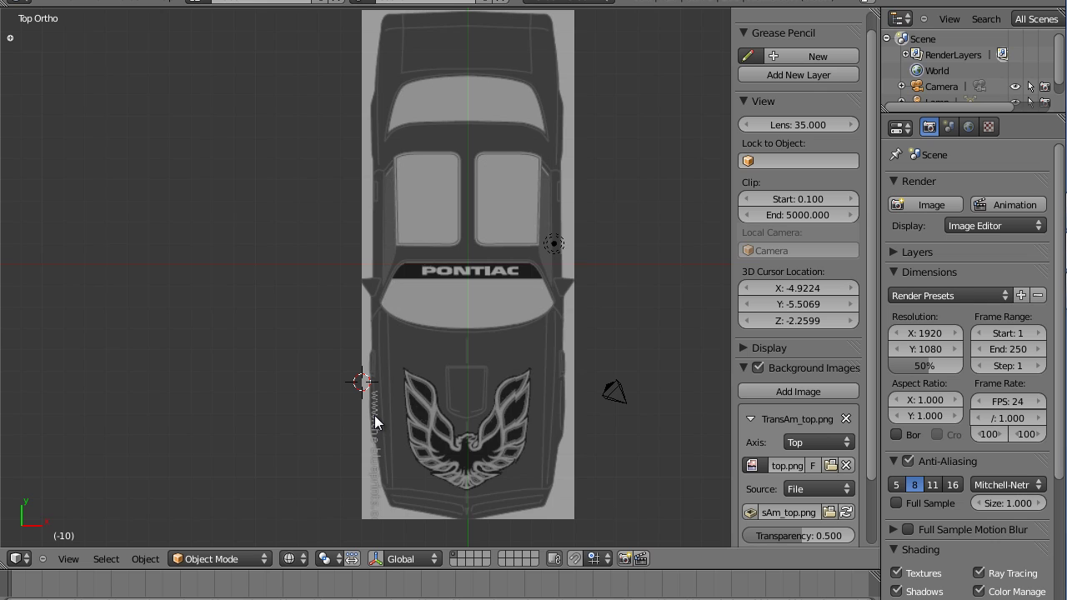
pyautogui.scroll(-1, 374, 415)
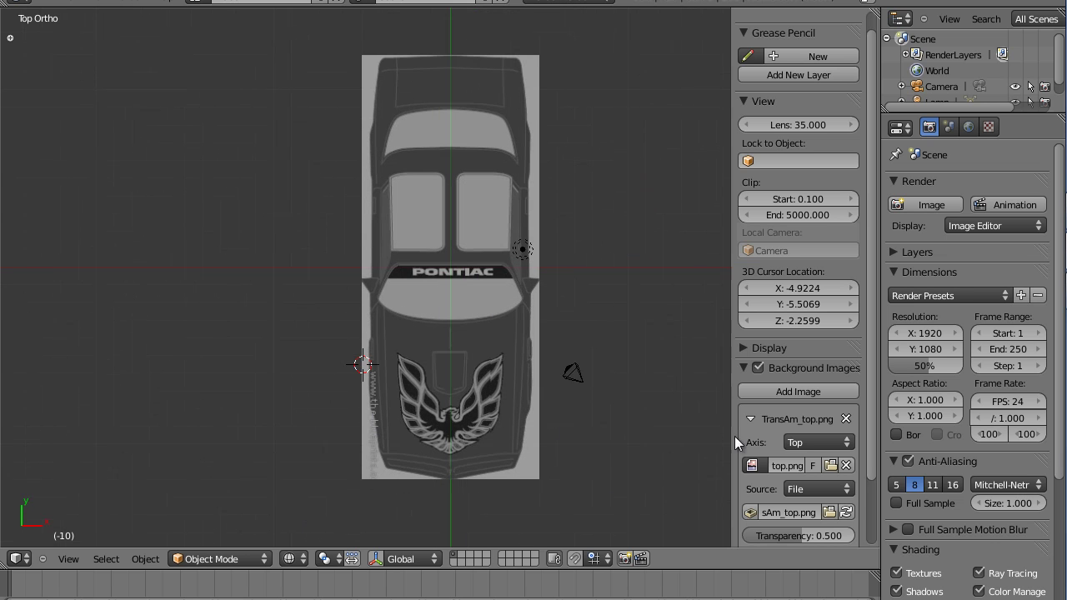
# - Add a second background image to the 3D view and load TransAm_side.png from D:\Documents\blueprints\cars
pyautogui.click(805, 391)
pyautogui.scroll(-4, 855, 423)
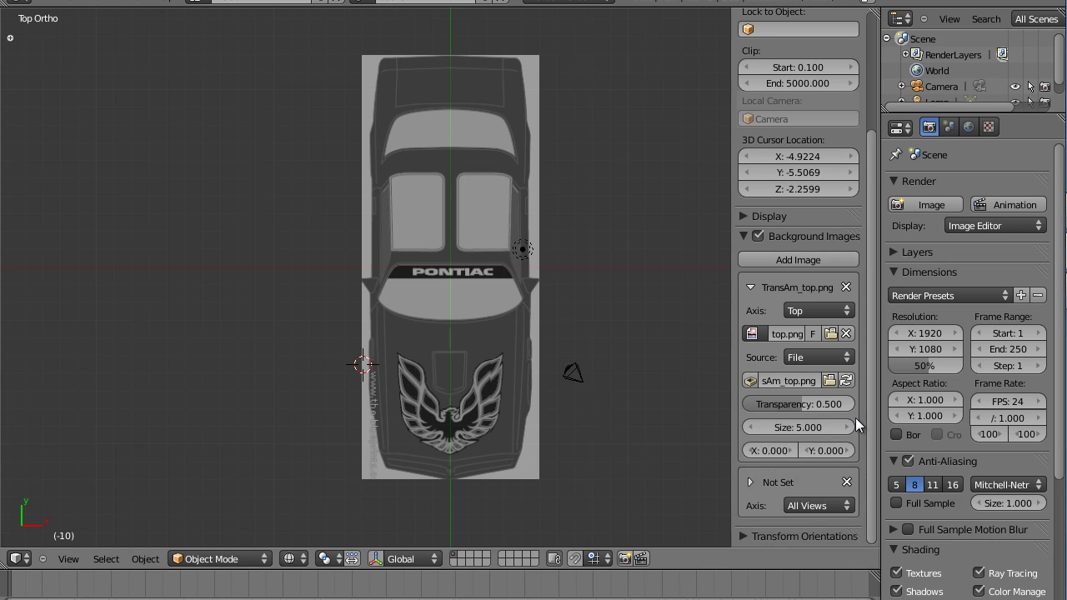
pyautogui.click(749, 482)
pyautogui.click(829, 529)
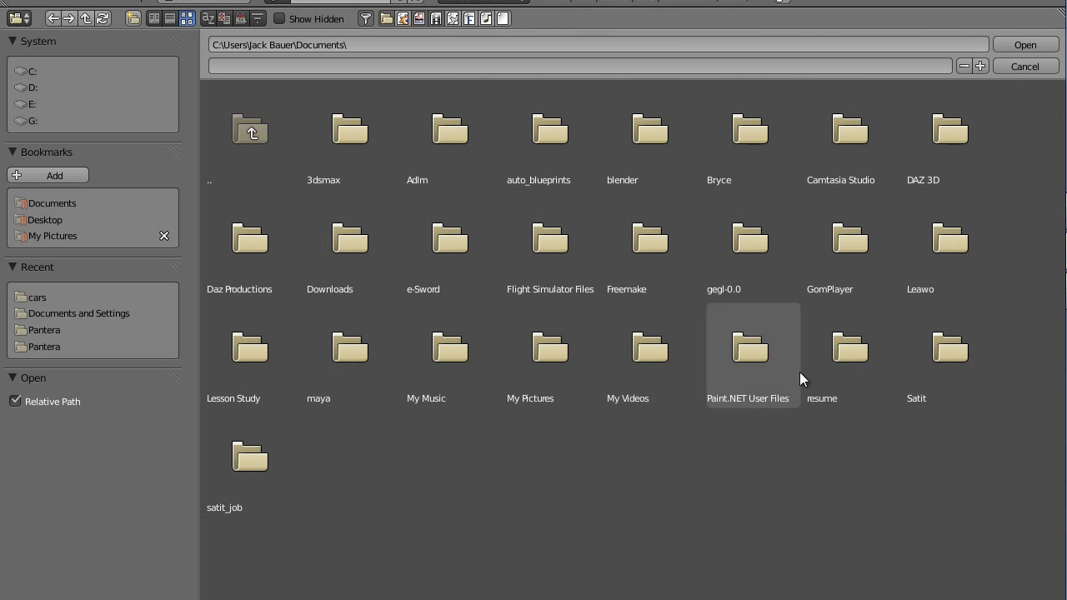
pyautogui.click(79, 88)
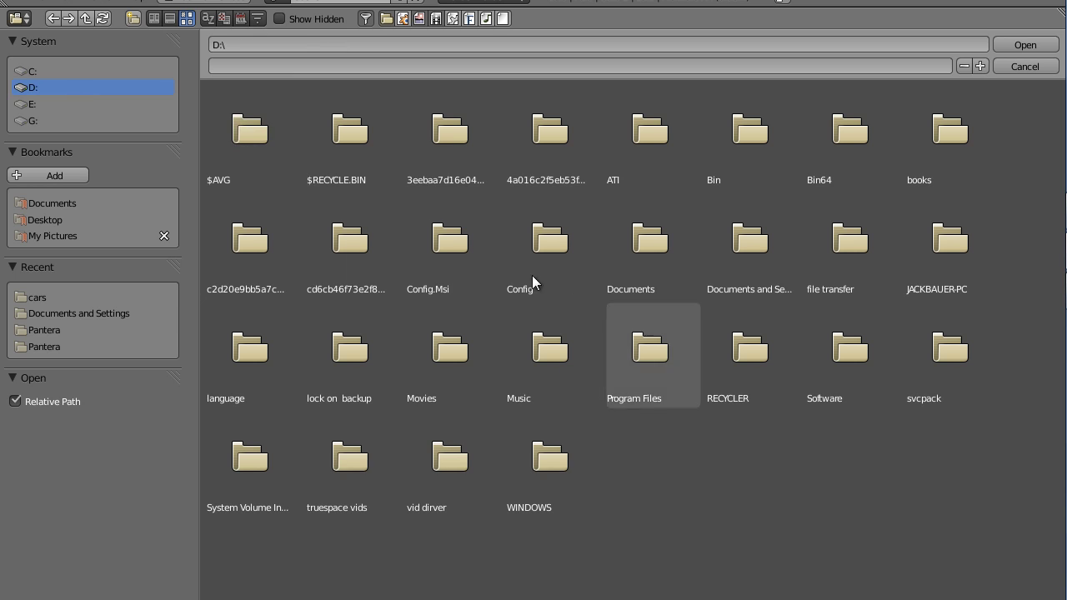
pyautogui.click(675, 255)
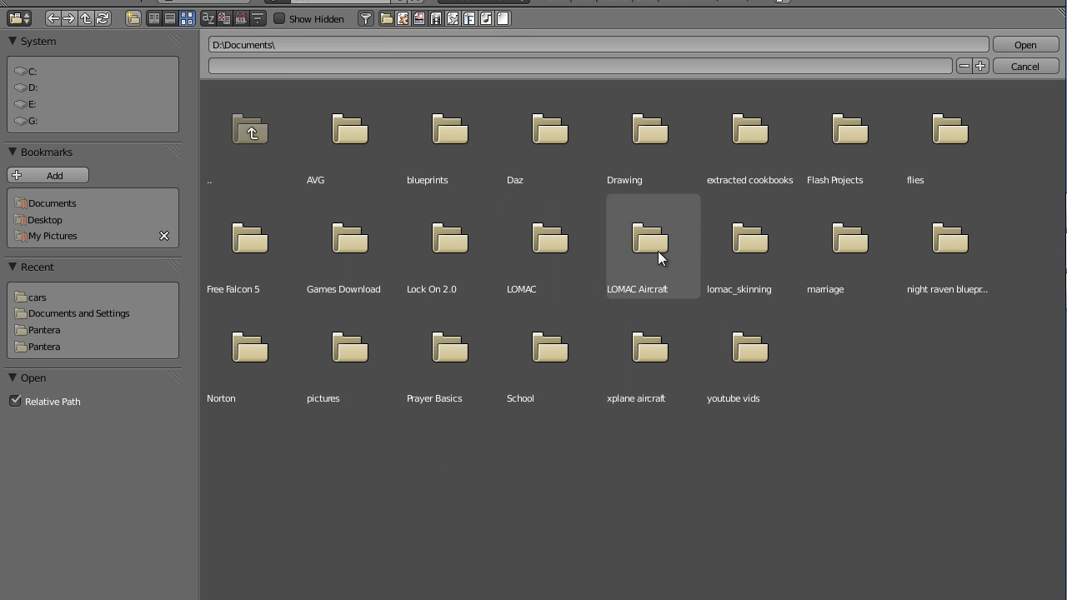
pyautogui.click(412, 135)
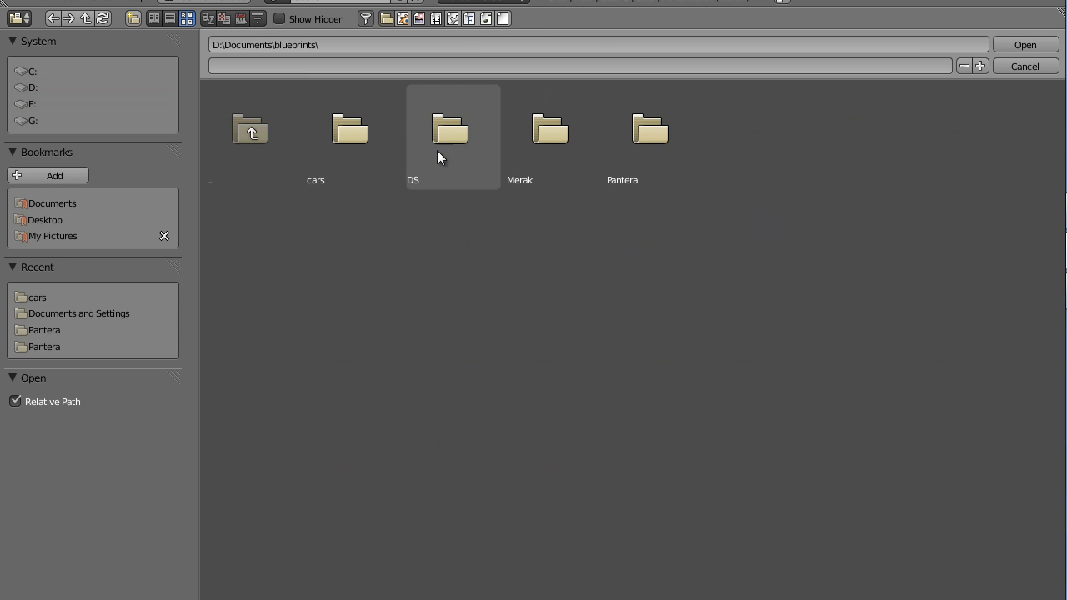
pyautogui.click(367, 156)
pyautogui.click(766, 265)
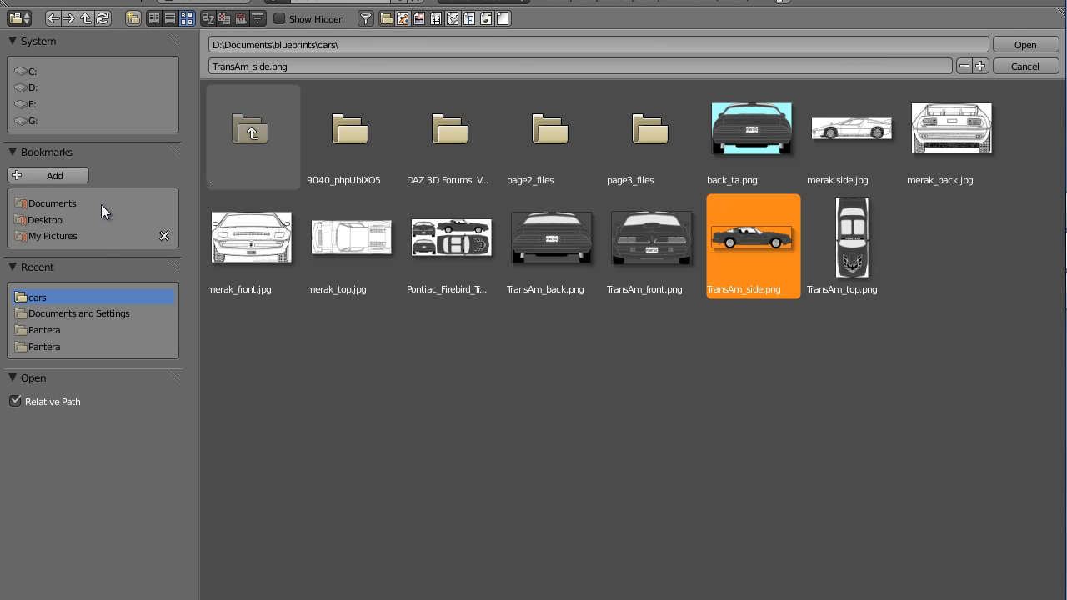
pyautogui.click(1031, 45)
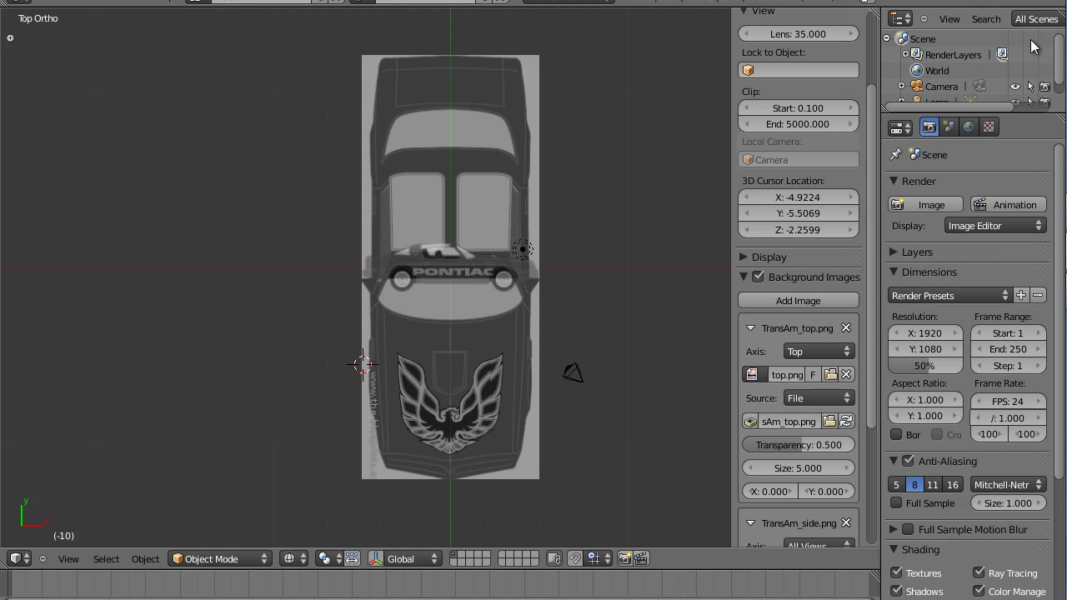
# - Restrict the TransAm_side.png background image to the Left axis, checking it from the left and top views
pyautogui.click(69, 558)
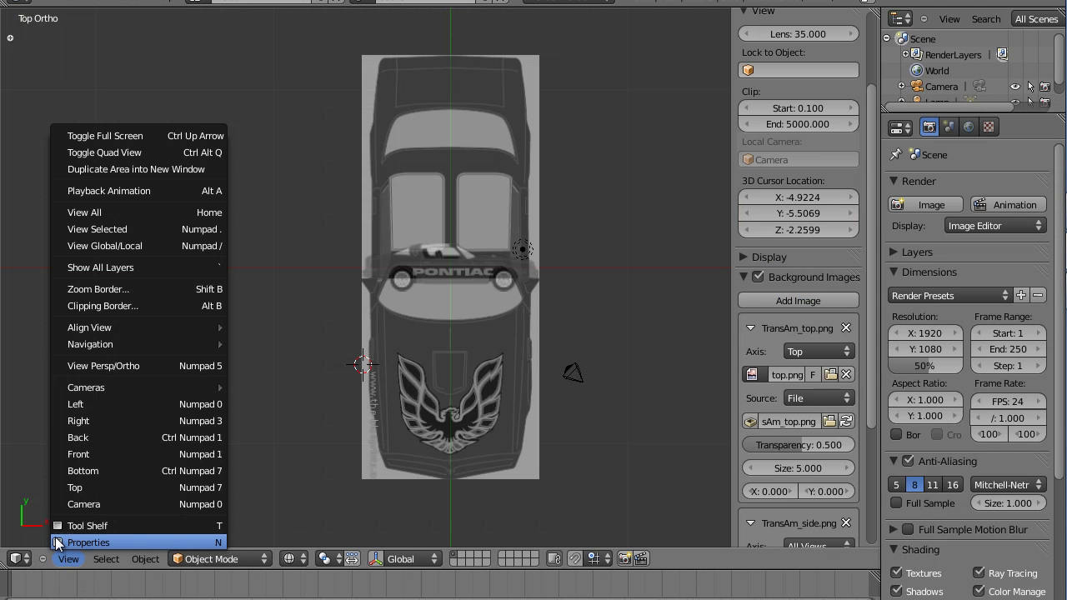
pyautogui.click(92, 403)
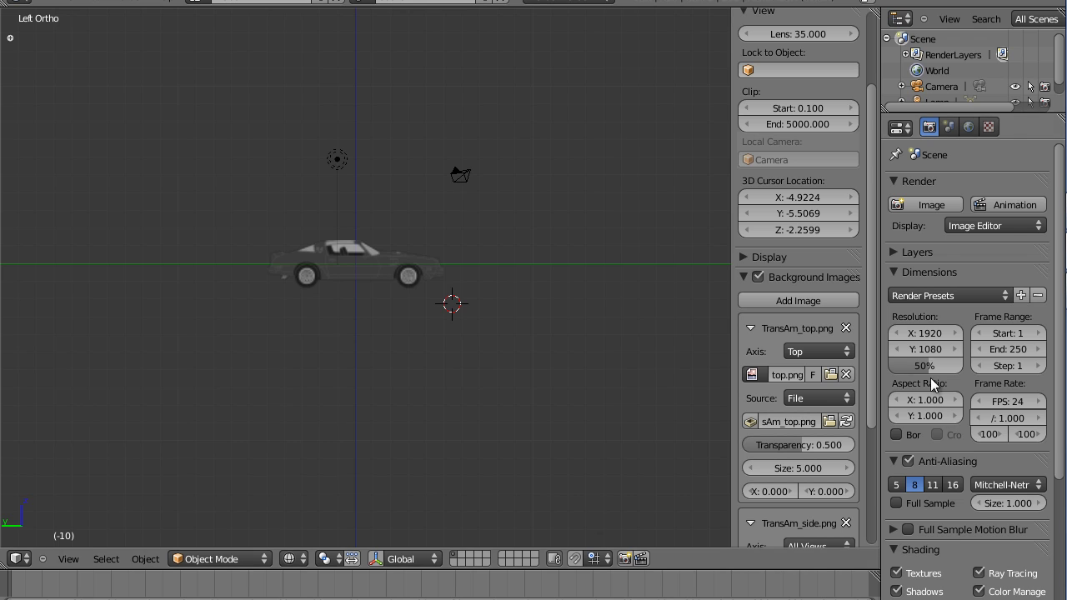
pyautogui.moveTo(874, 351); pyautogui.dragTo(872, 456)
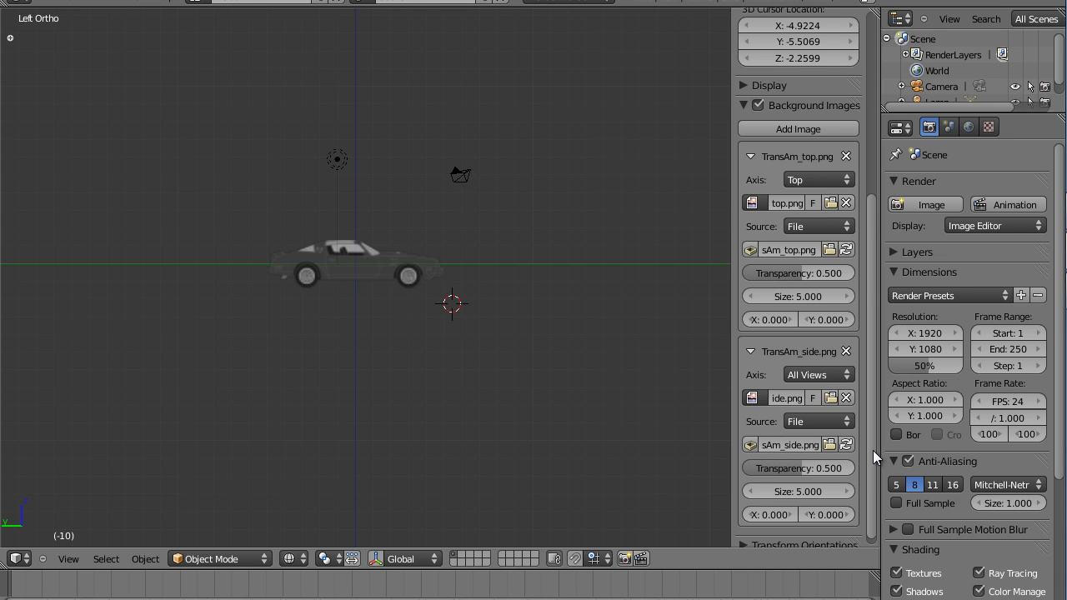
pyautogui.moveTo(872, 451); pyautogui.dragTo(872, 452)
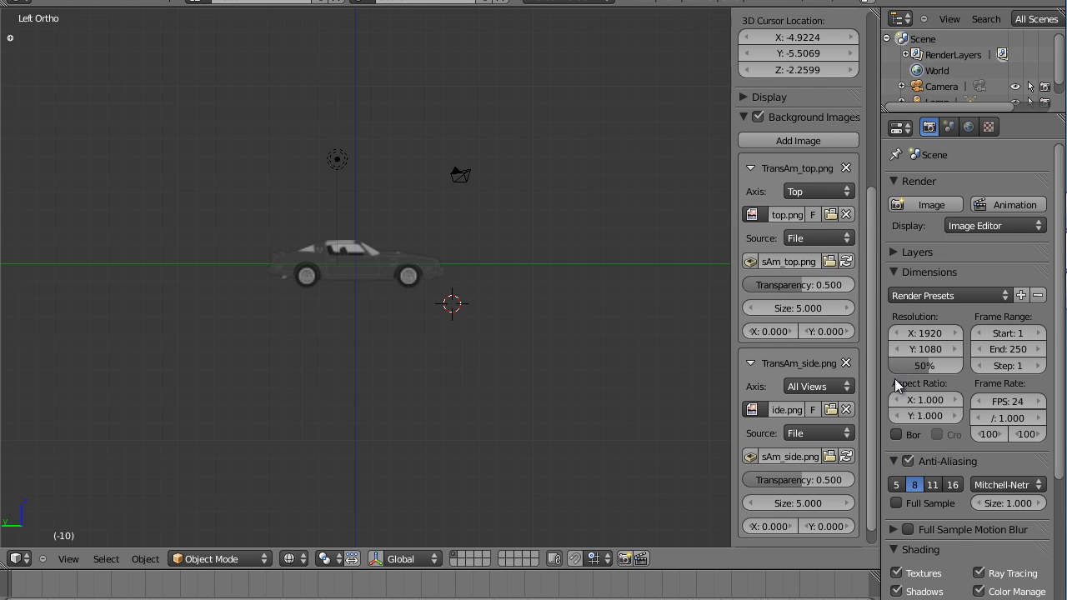
pyautogui.scroll(10, 867, 350)
pyautogui.scroll(-12, 866, 455)
pyautogui.moveTo(866, 450)
pyautogui.mouseDown()
pyautogui.moveTo(868, 272)
pyautogui.moveTo(865, 430)
pyautogui.mouseUp()
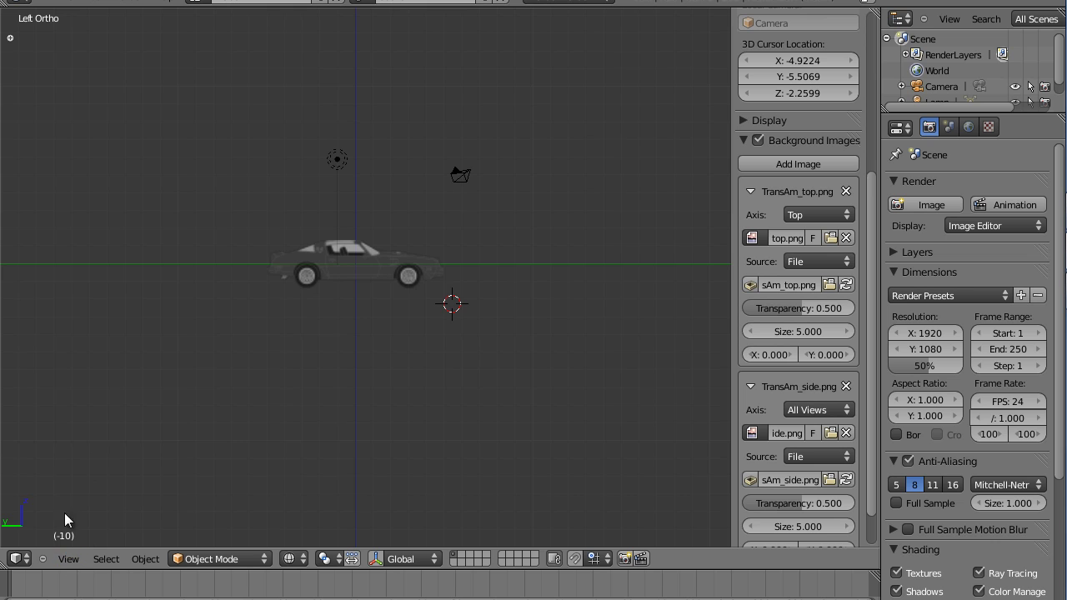
pyautogui.click(68, 558)
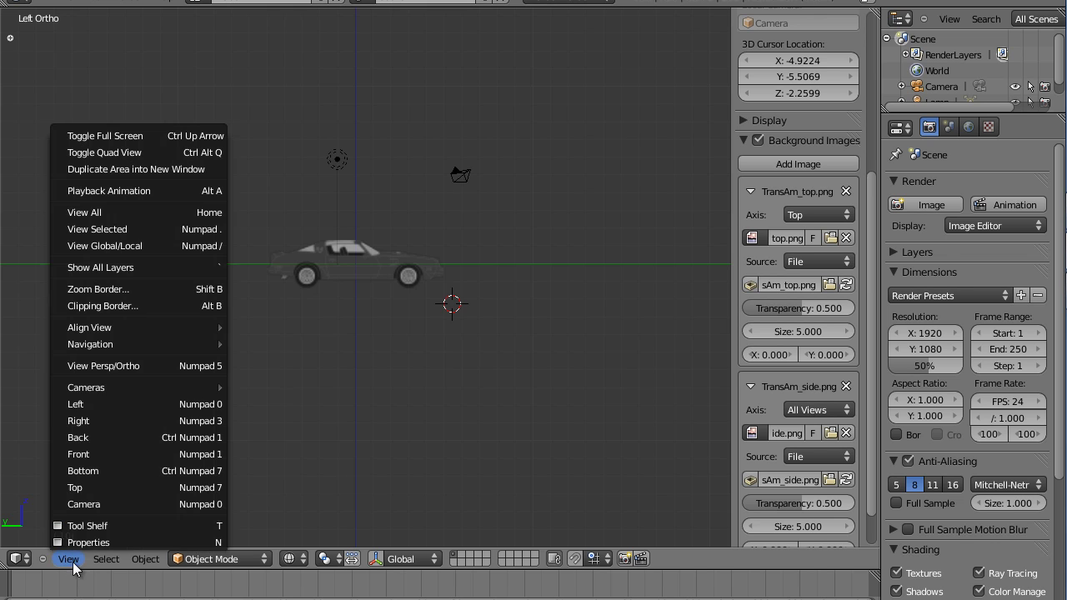
pyautogui.click(98, 485)
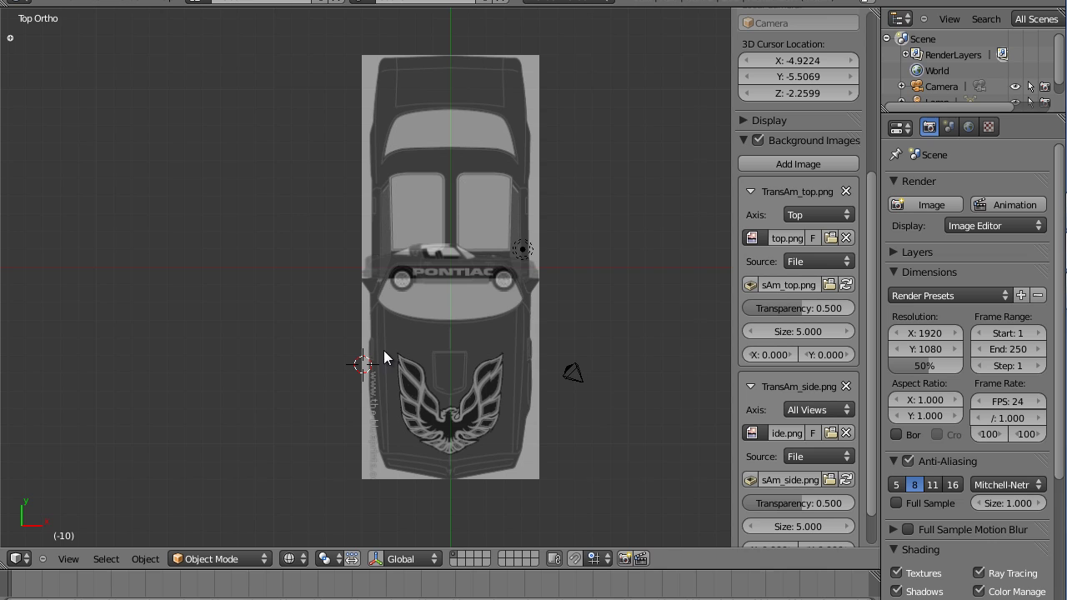
pyautogui.click(825, 405)
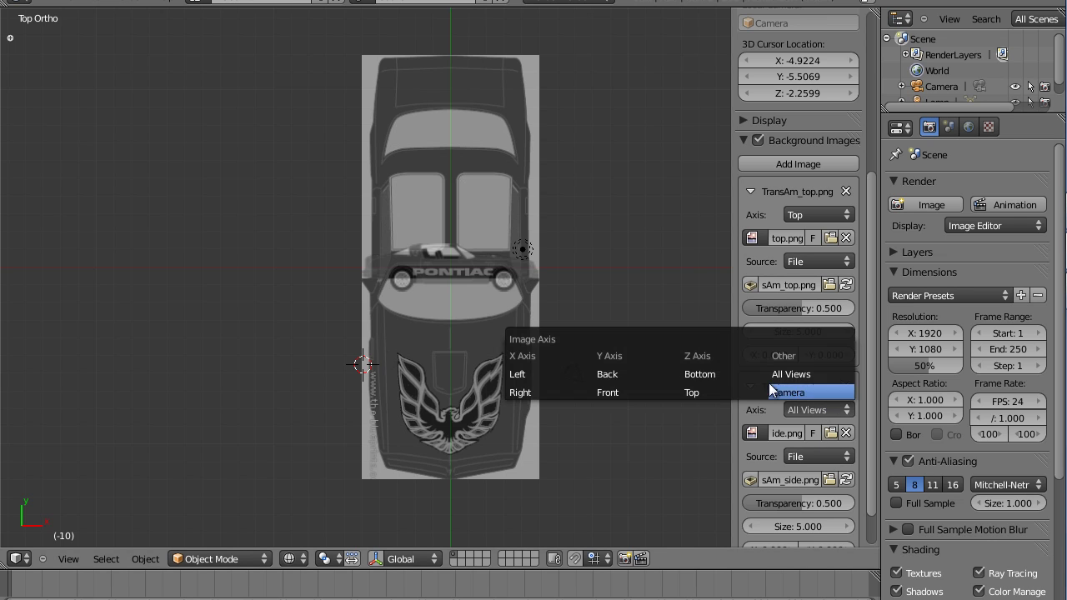
pyautogui.click(540, 370)
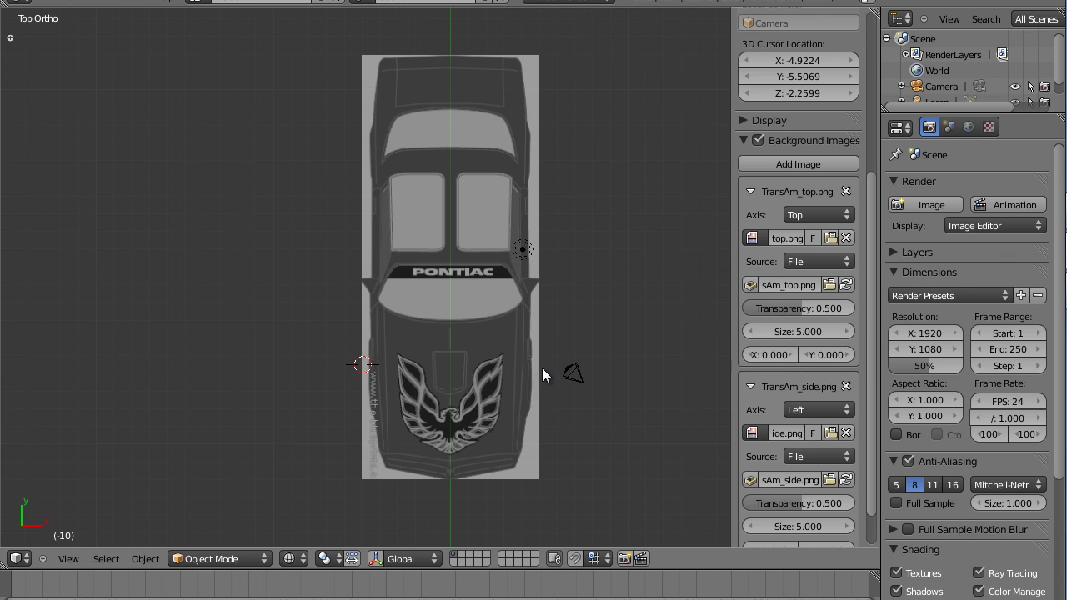
# - Add a plane, move it about 4.94 units along X onto the car's centreline, and place the 3D cursor clear of the blueprint
pyautogui.hotkey('shift', 'a')
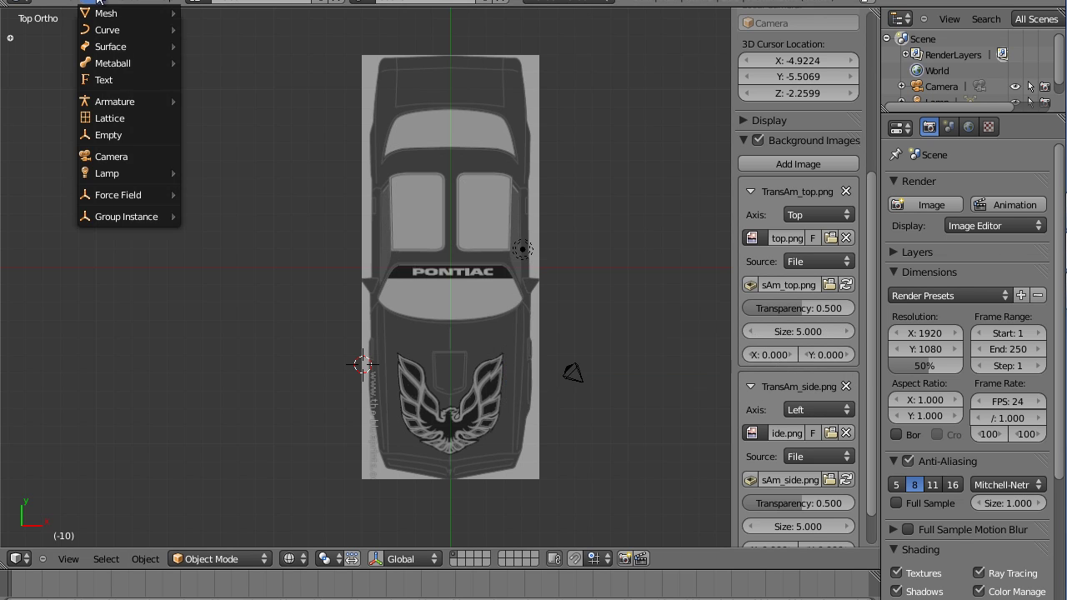
pyautogui.moveTo(106, 12)
pyautogui.click(215, 13)
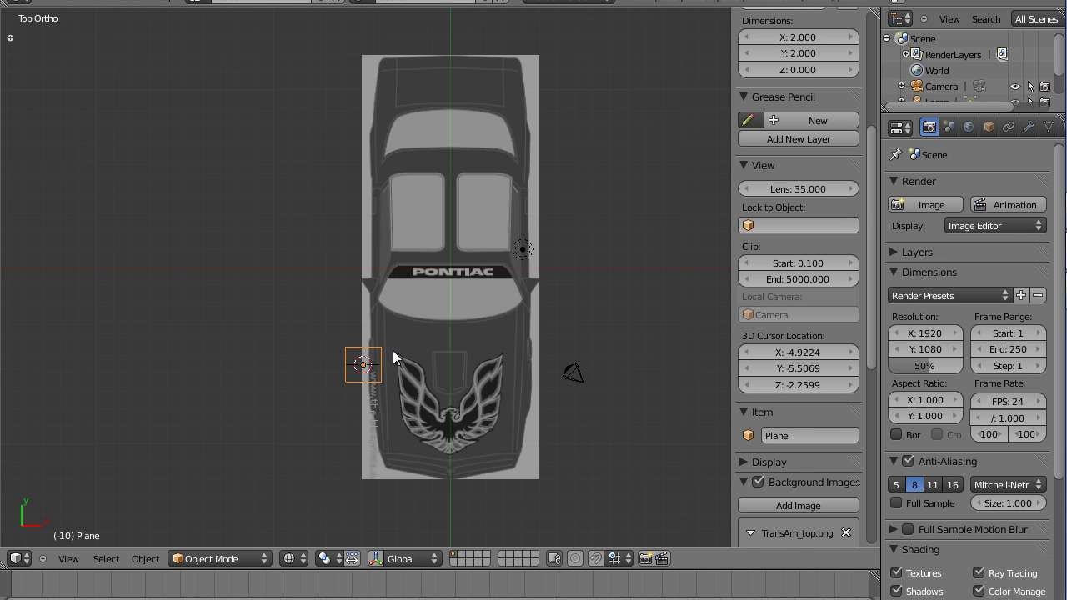
pyautogui.press('g')
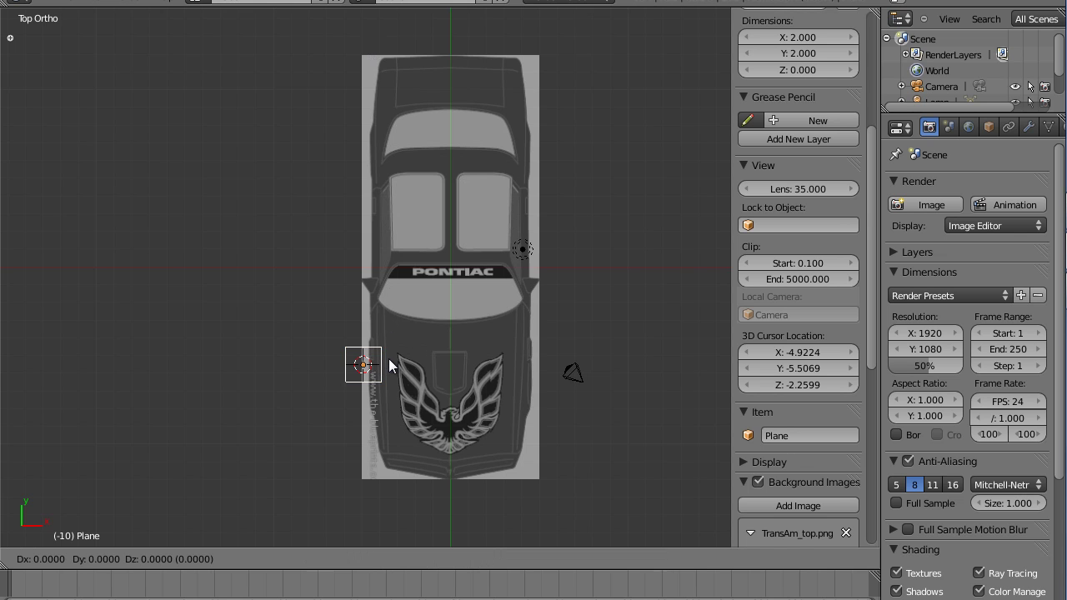
pyautogui.press('x')
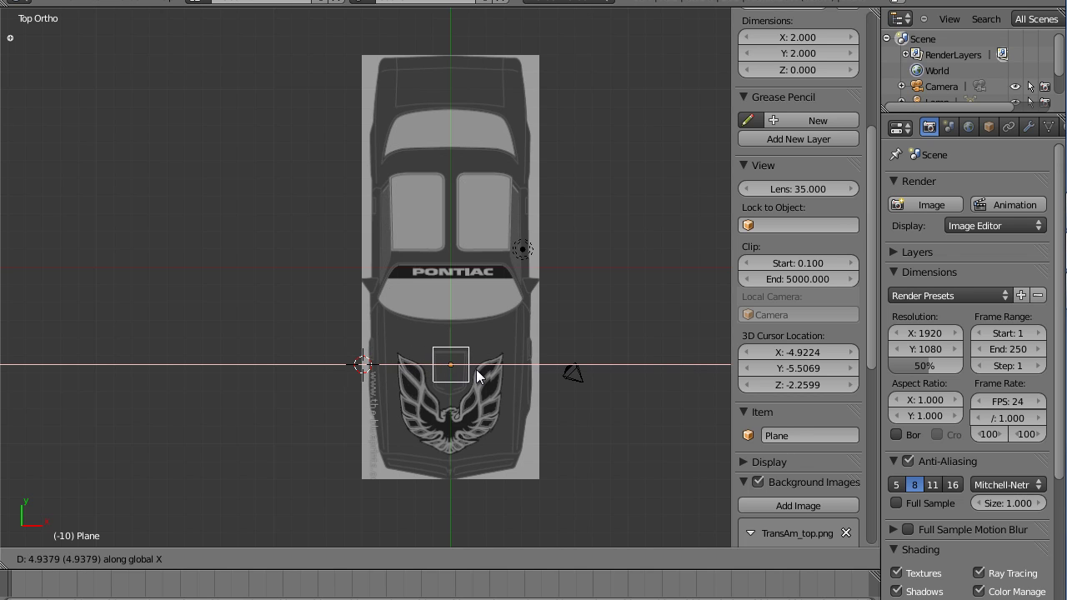
pyautogui.click(476, 370)
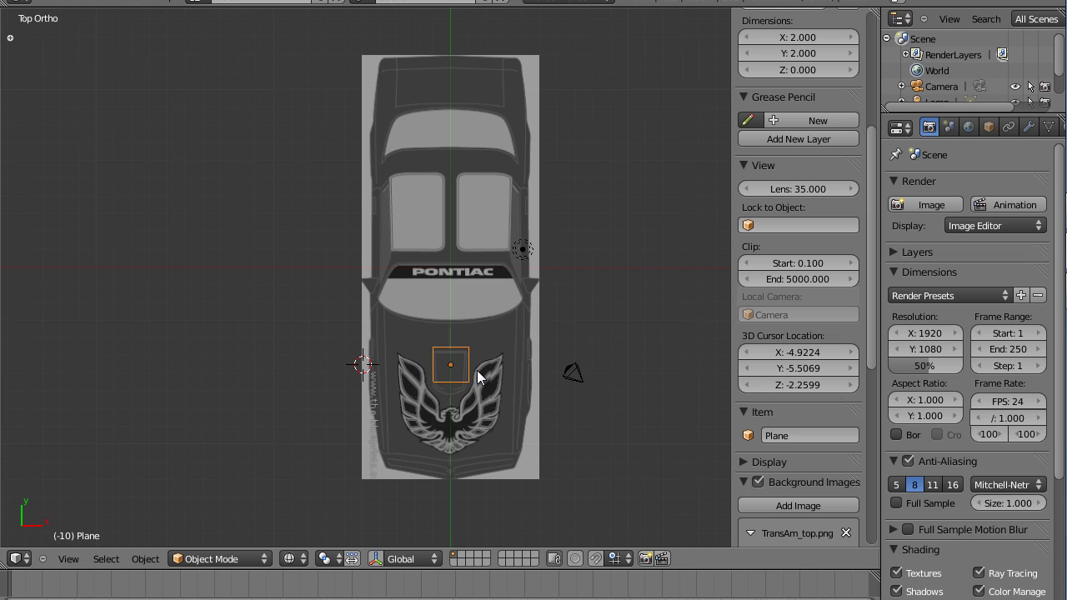
pyautogui.click(147, 304)
# - Stretch the plane along Y to about 17.4 units and move it about 5.9 units along Y towards the blueprint's centre
pyautogui.press('s')
pyautogui.press('y')
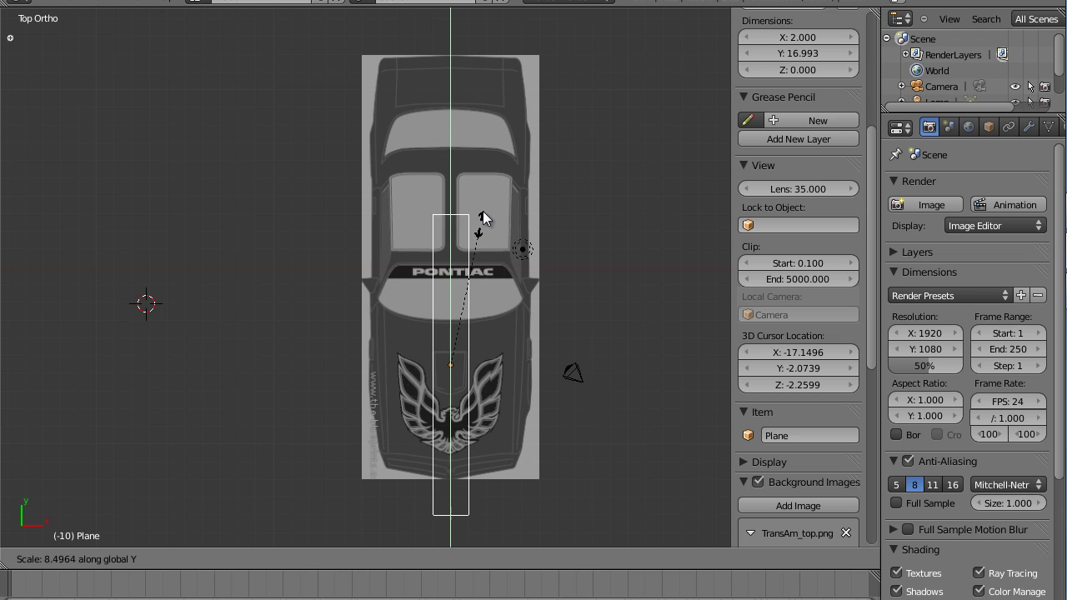
pyautogui.click(487, 232)
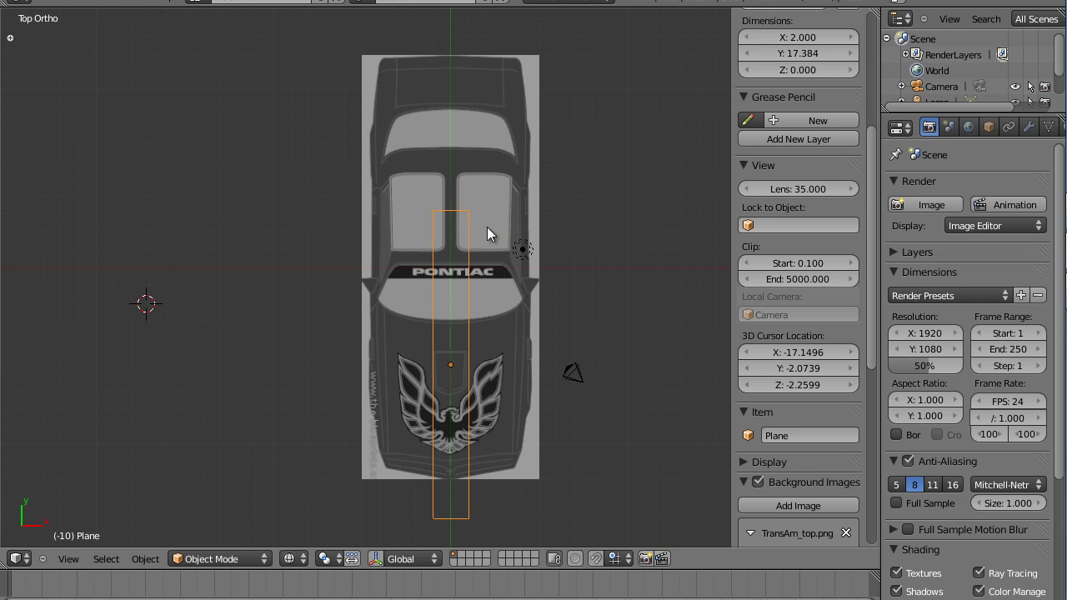
pyautogui.press('g')
pyautogui.press('y')
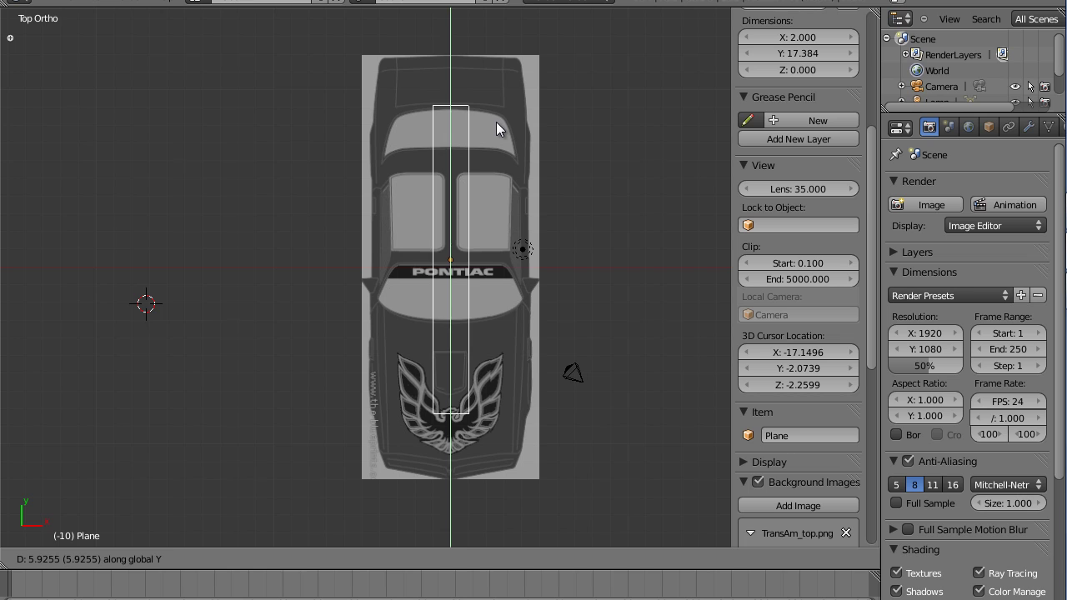
pyautogui.click(497, 122)
# - Lengthen the plane along Y to about 23.3 units and shift it about 0.4 units along negative Y
pyautogui.press('s')
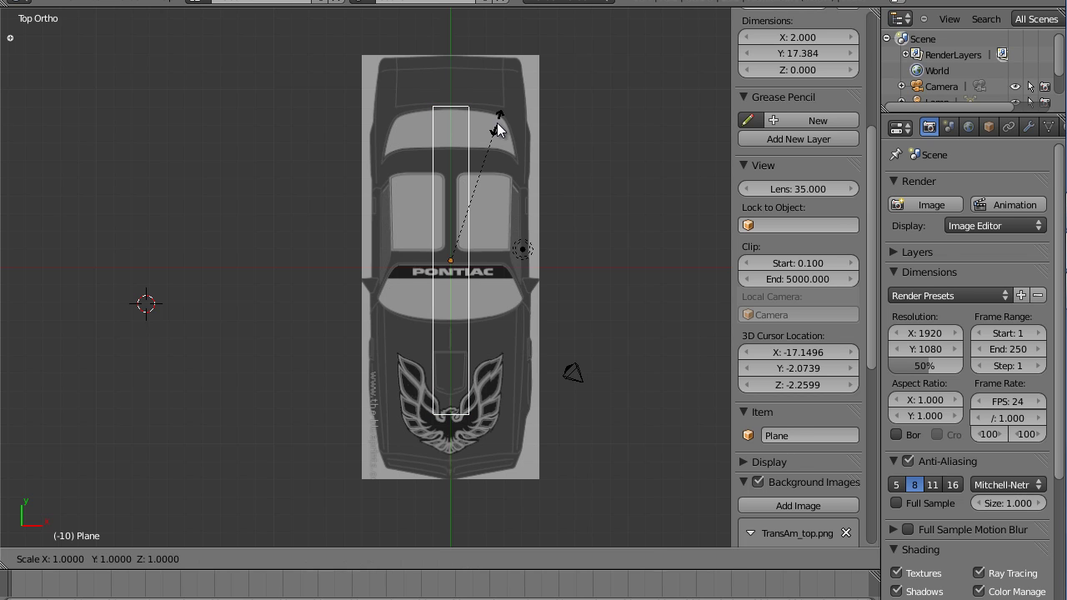
pyautogui.press('y')
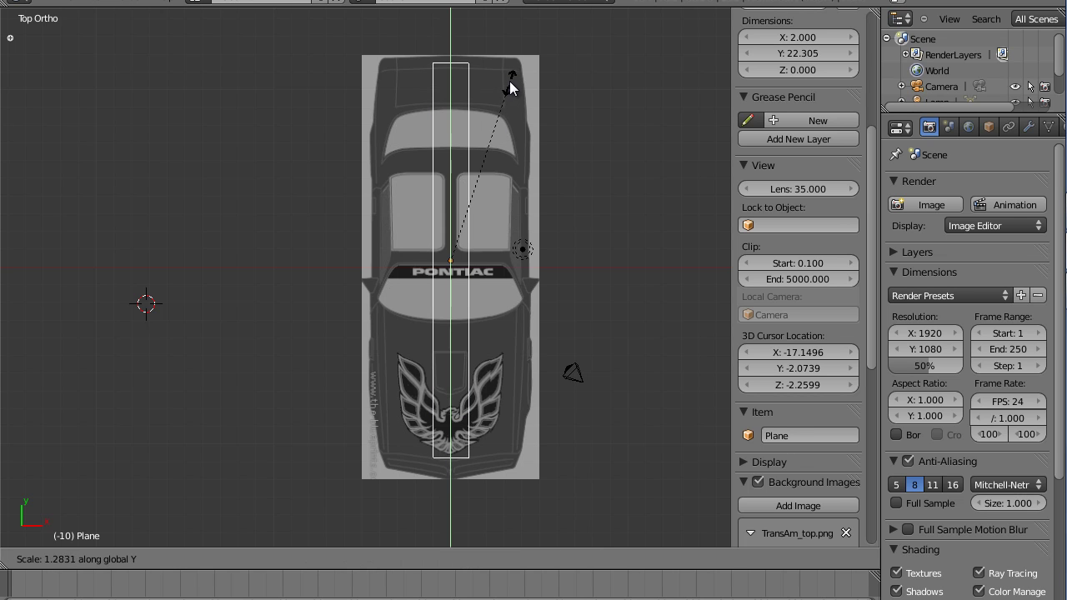
pyautogui.click(513, 75)
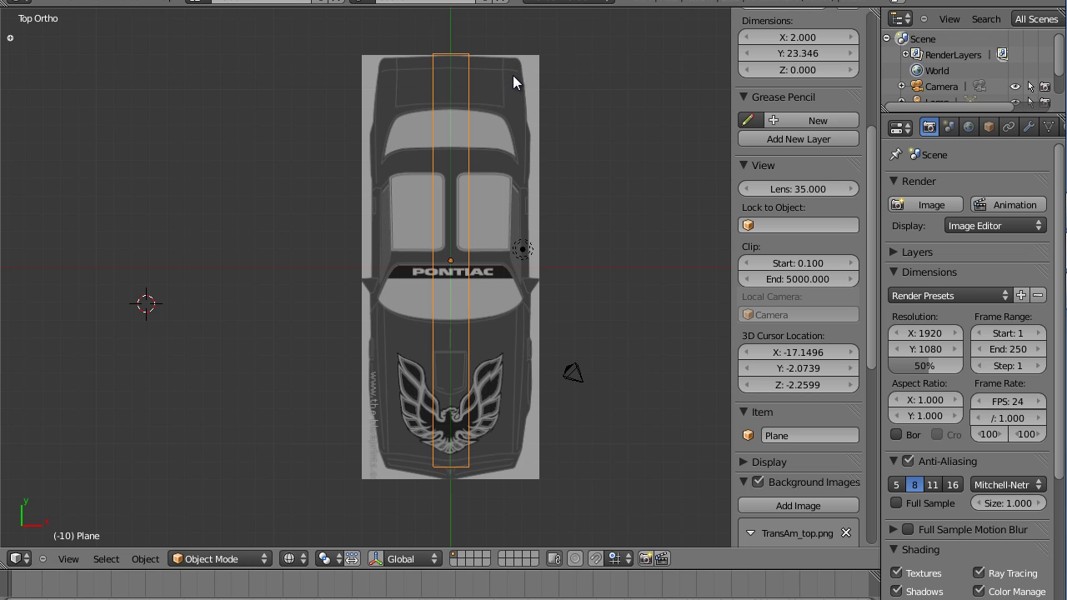
pyautogui.press('g')
pyautogui.press('y')
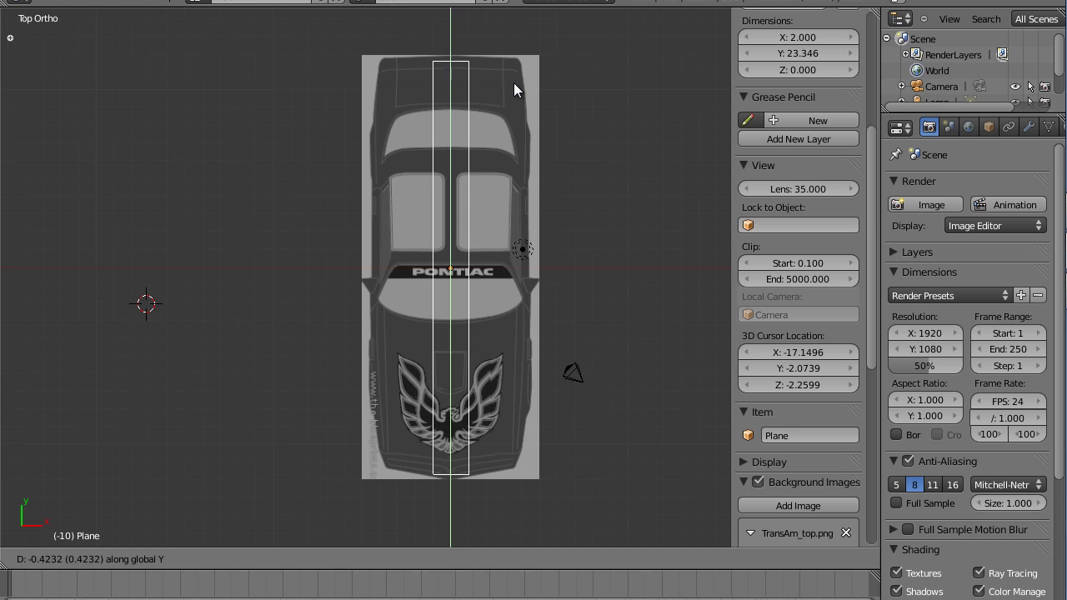
pyautogui.click(513, 83)
# - Fine-tune the plane's Y length to about 23.8 units and align its ends with the car's front and rear
pyautogui.press('s')
pyautogui.press('y')
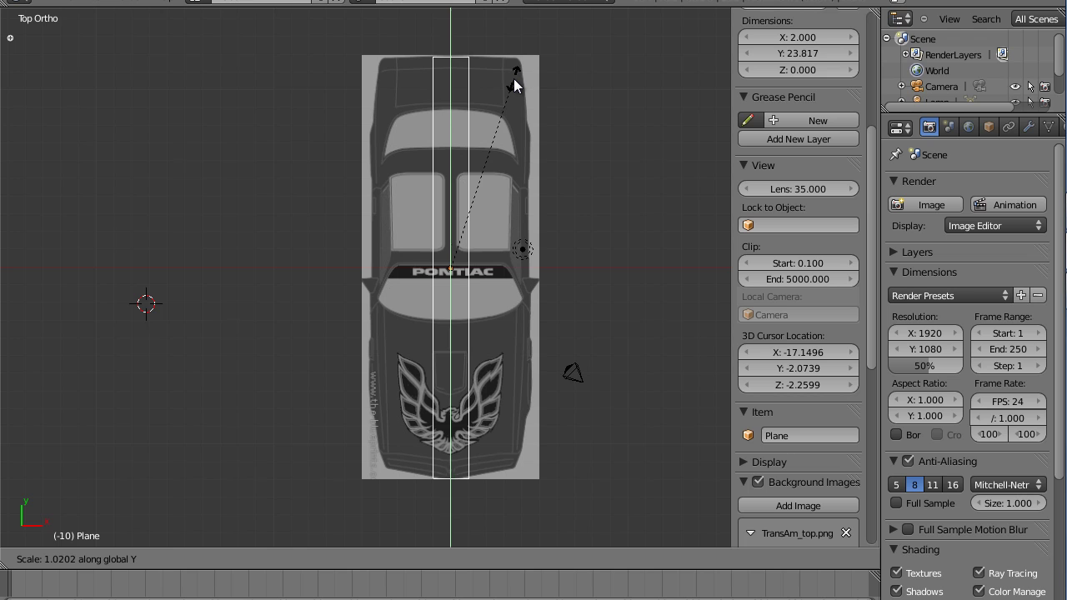
pyautogui.click(514, 79)
pyautogui.press('g')
pyautogui.press('y')
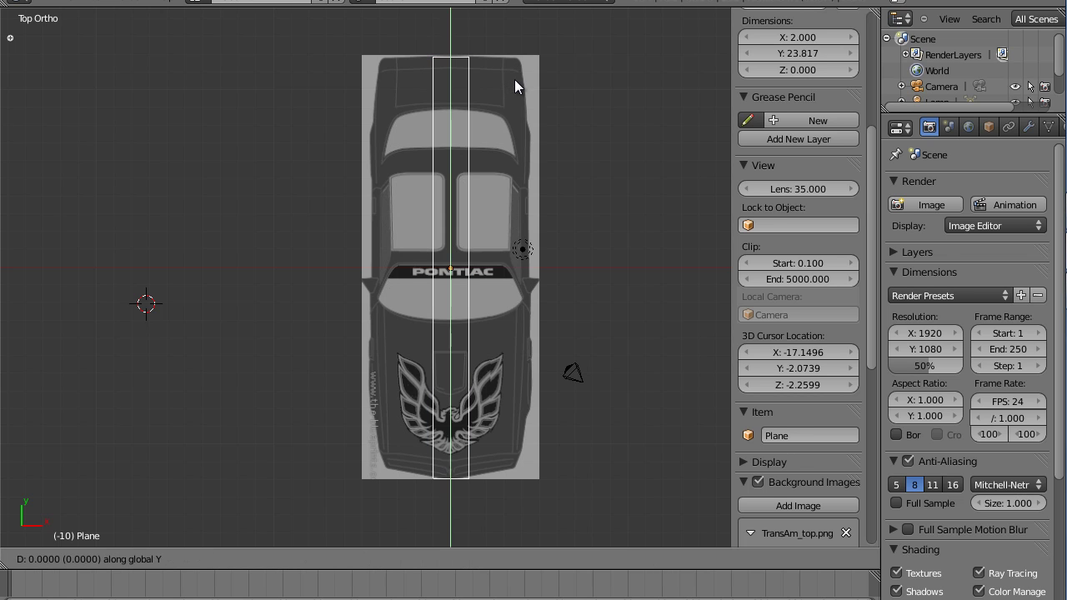
pyautogui.click(514, 78)
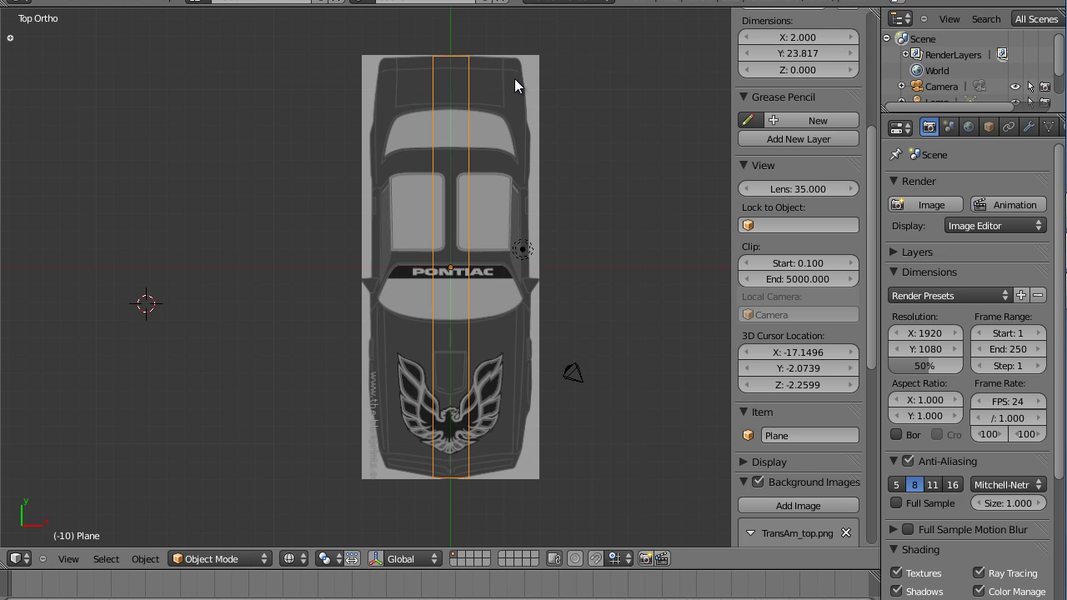
# - Widen the plane along X to about 9.9 units so its sides match the top blueprint's width
pyautogui.press('s')
pyautogui.press('x')
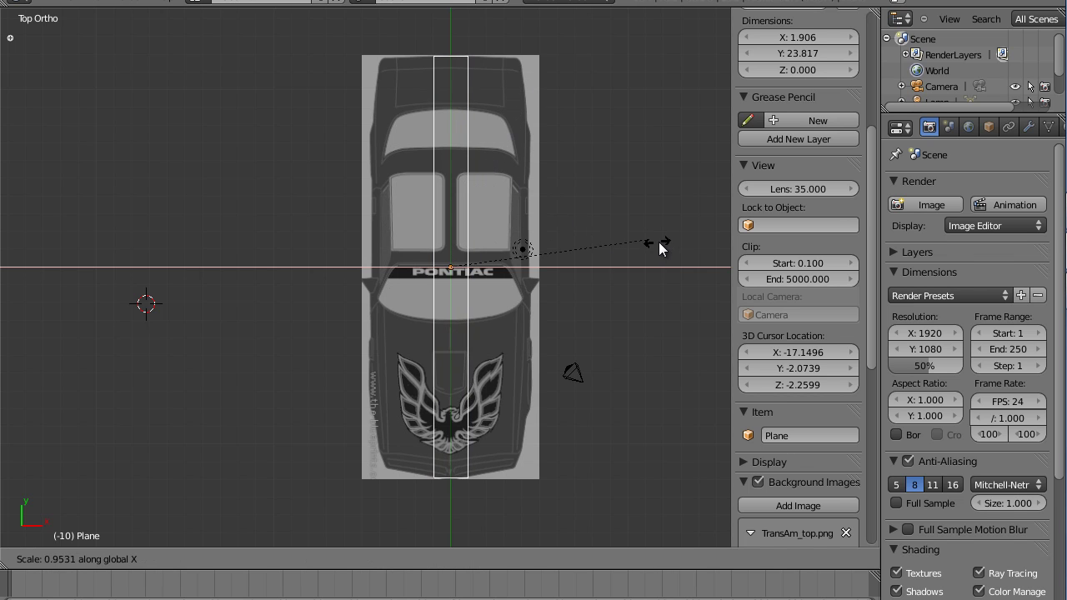
pyautogui.click(668, 243)
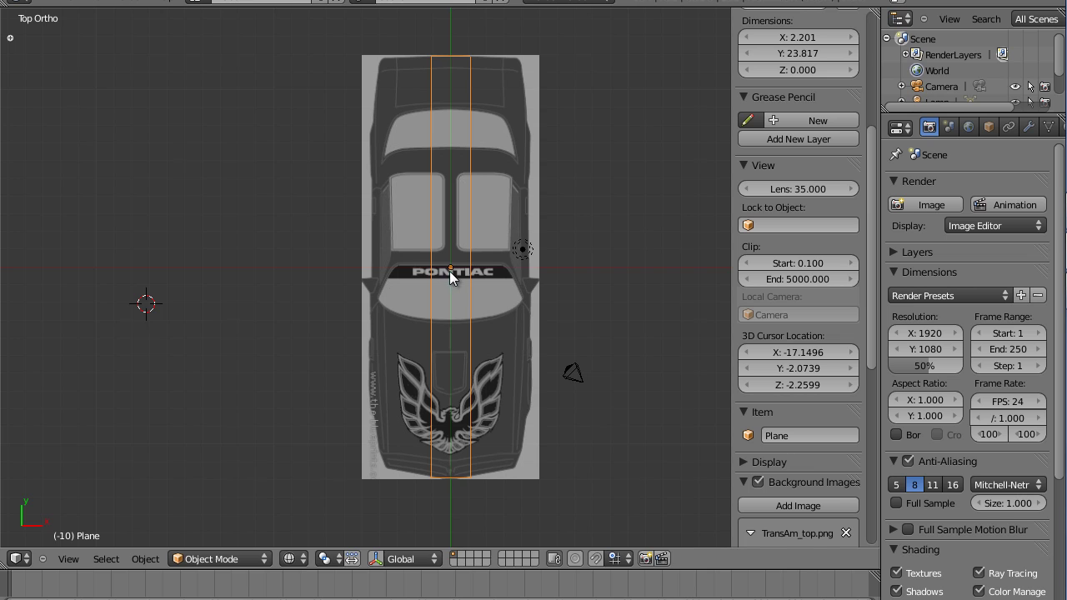
pyautogui.press('s')
pyautogui.press('x')
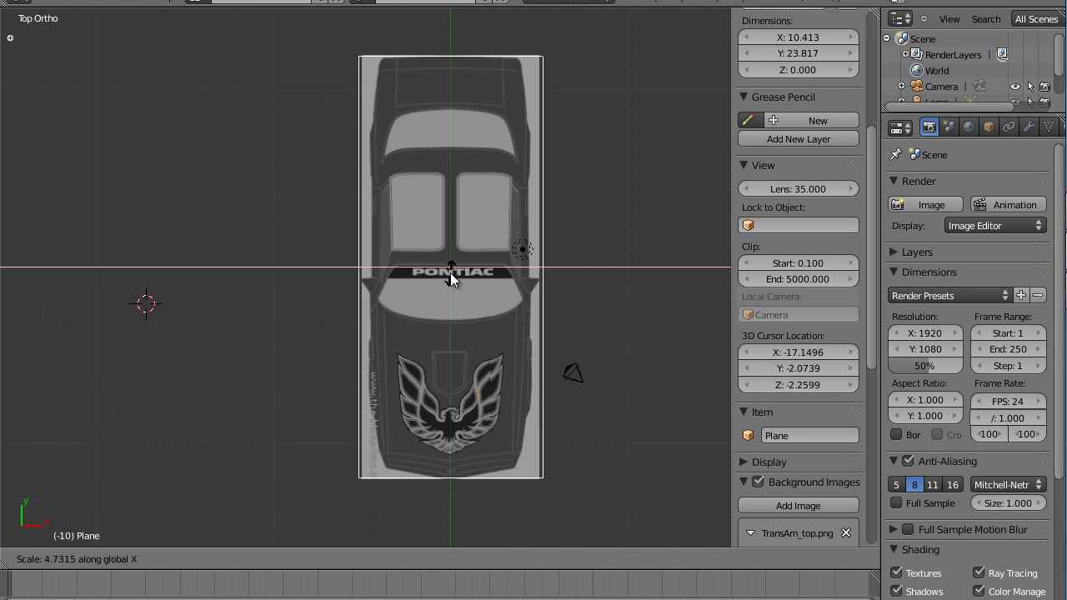
pyautogui.click(450, 273)
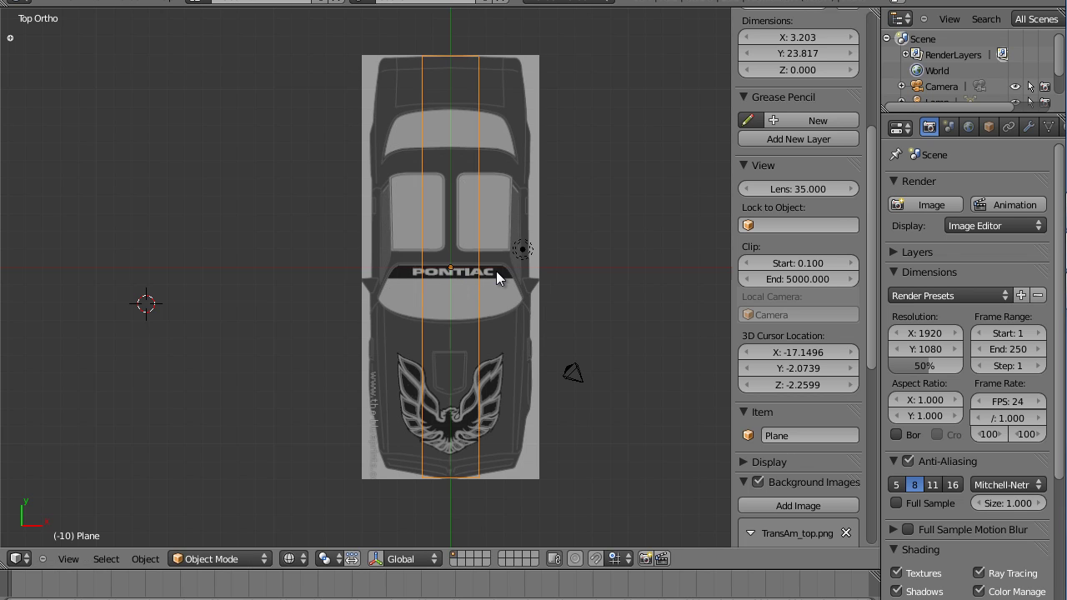
pyautogui.press('s')
pyautogui.press('x')
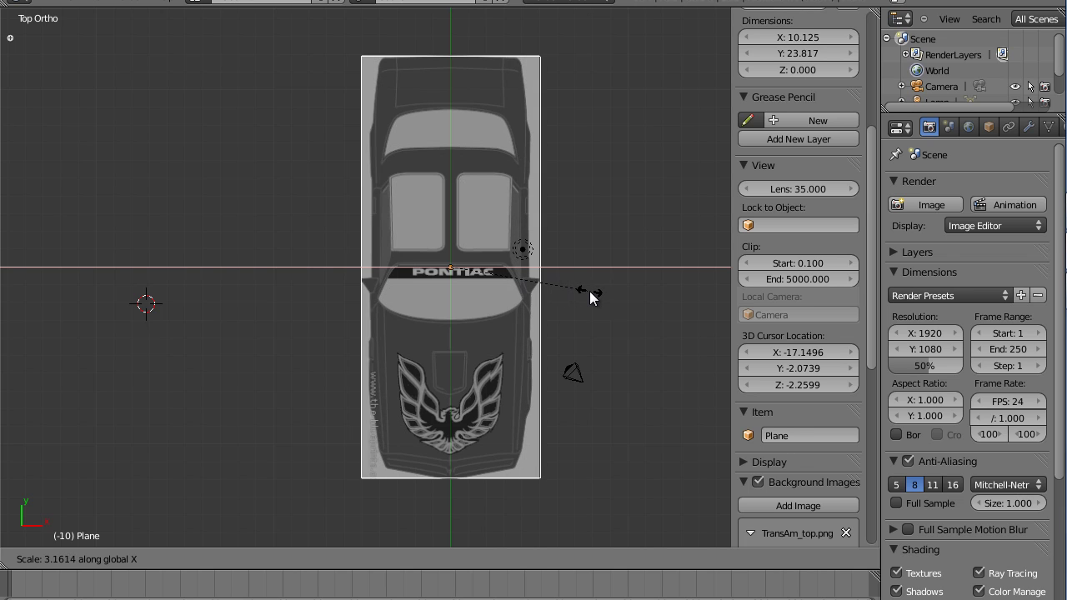
pyautogui.click(592, 297)
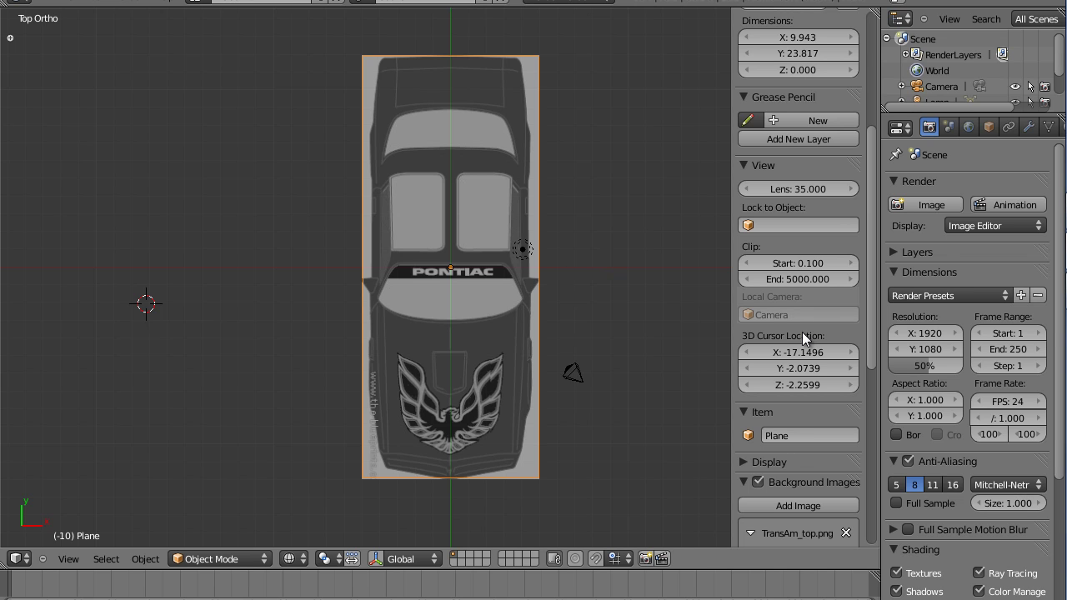
# - Switch to the left view and set the TransAm_side.png background size to 12
pyautogui.click(70, 559)
pyautogui.click(84, 405)
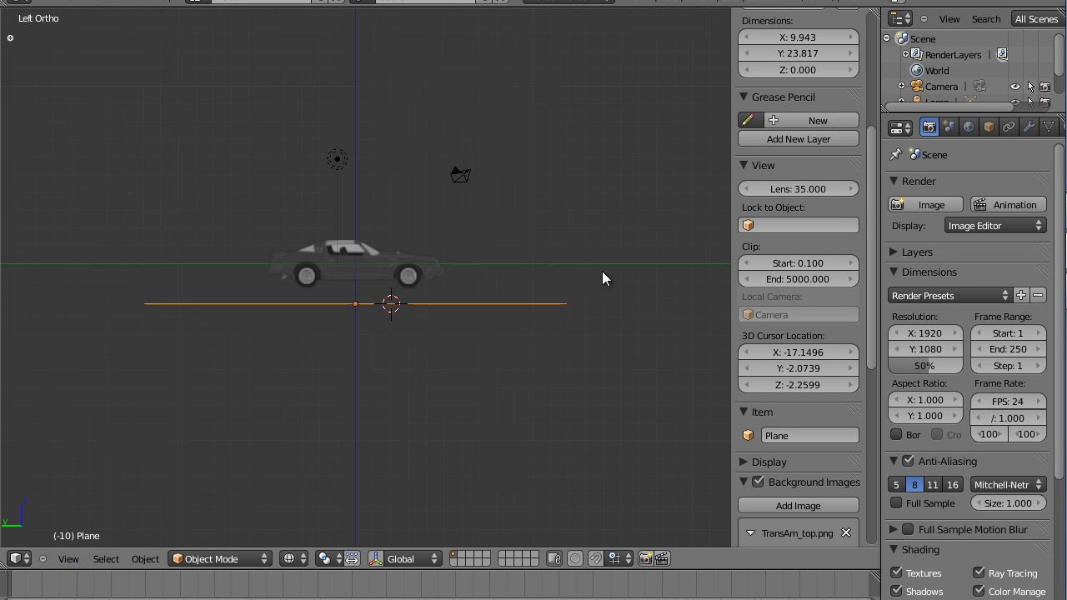
pyautogui.scroll(-1, 872, 314)
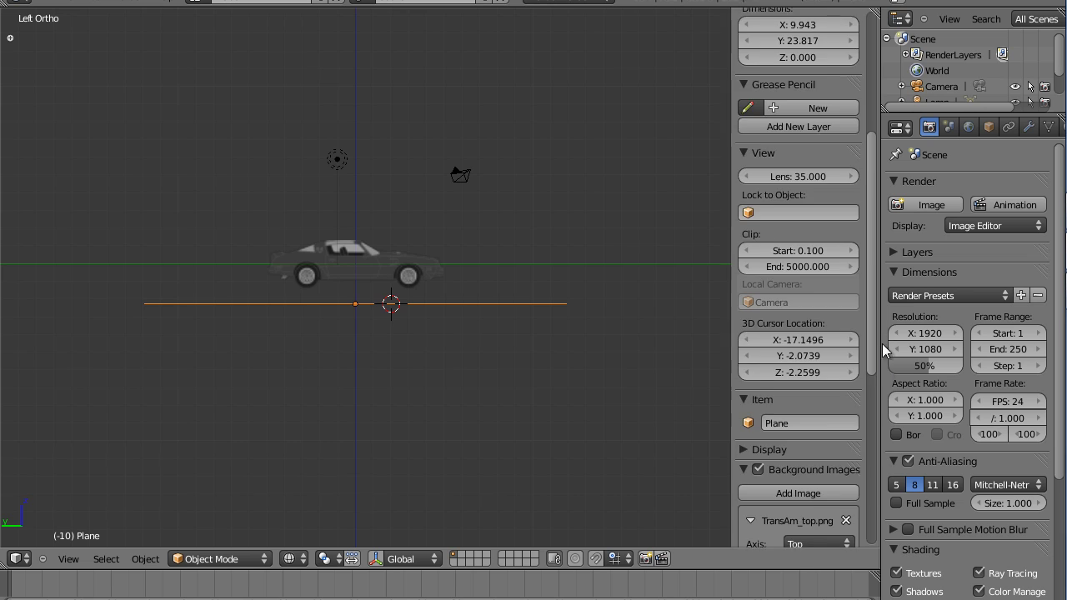
pyautogui.moveTo(884, 362); pyautogui.dragTo(886, 497)
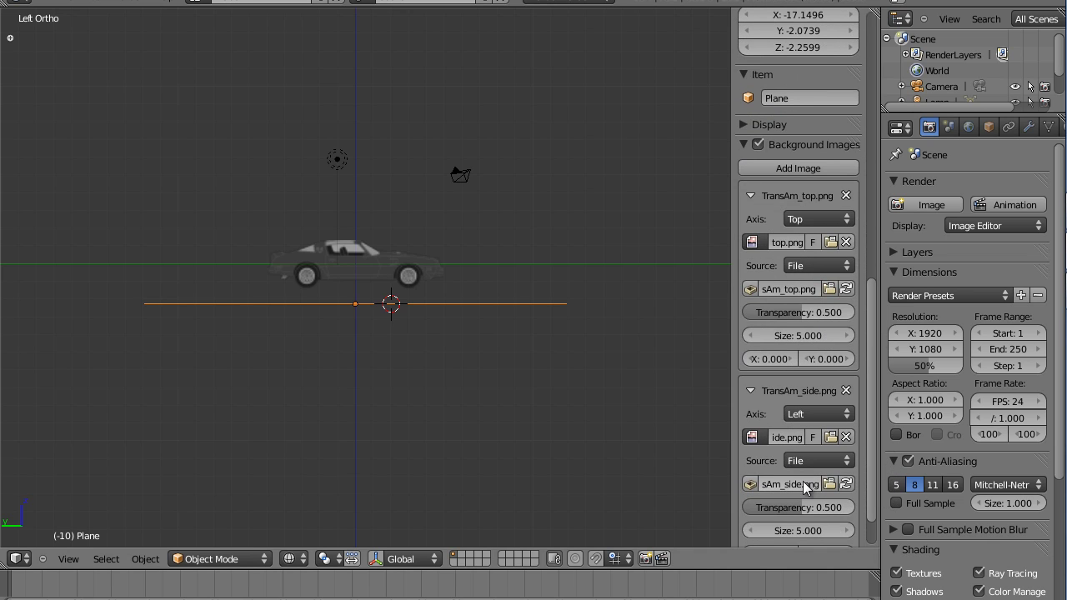
pyautogui.scroll(-4, 872, 499)
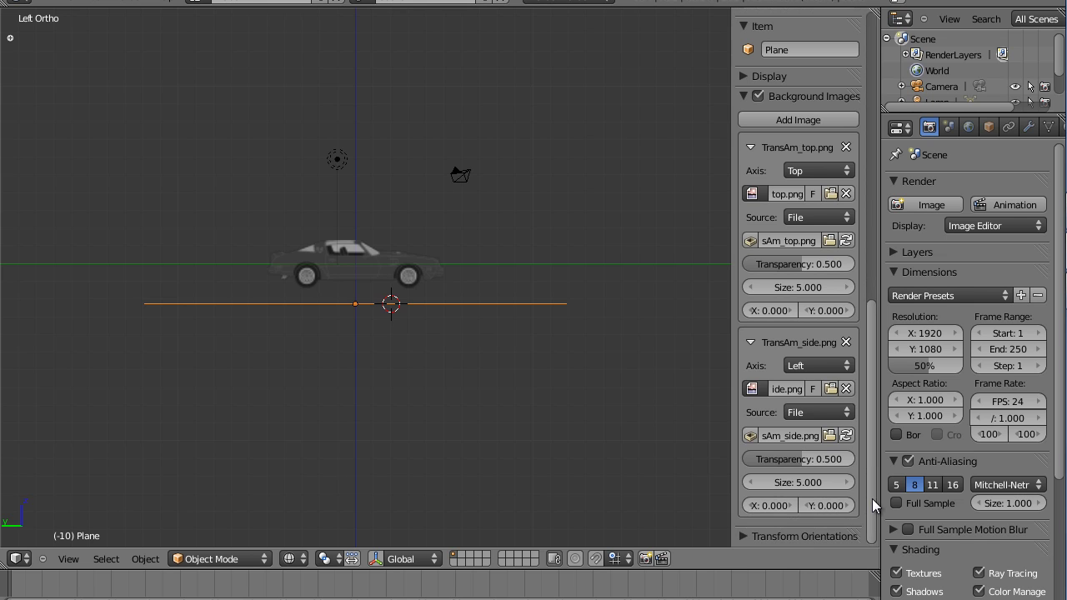
pyautogui.moveTo(772, 484); pyautogui.dragTo(833, 488)
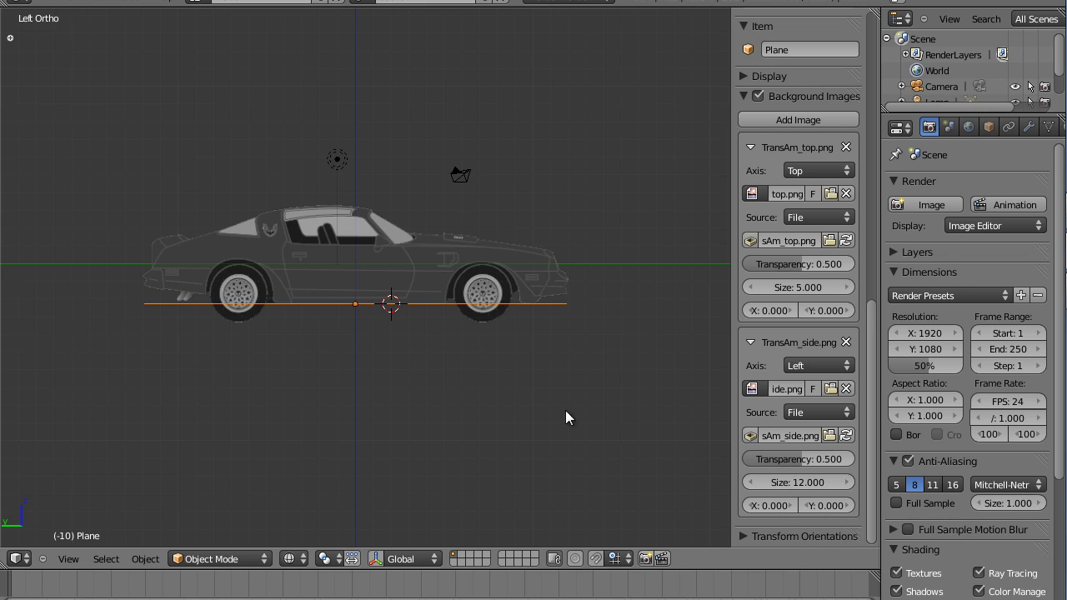
# - Raise the plane along Z above the car's roof, and give TransAm_side.png a Y offset of 16.2 and size 11.9
pyautogui.press('g')
pyautogui.press('y')
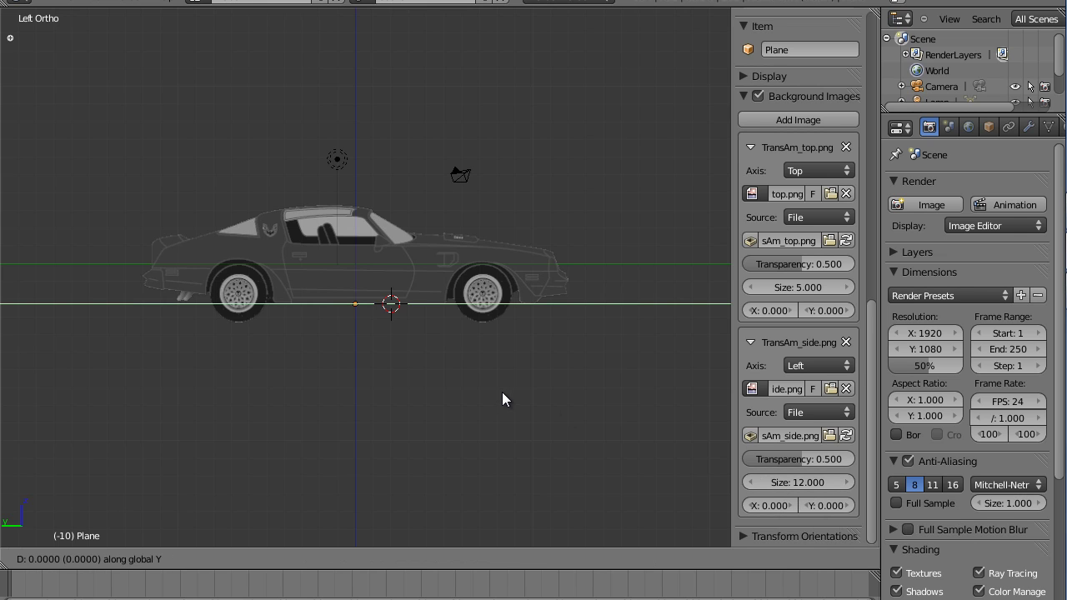
pyautogui.press('z')
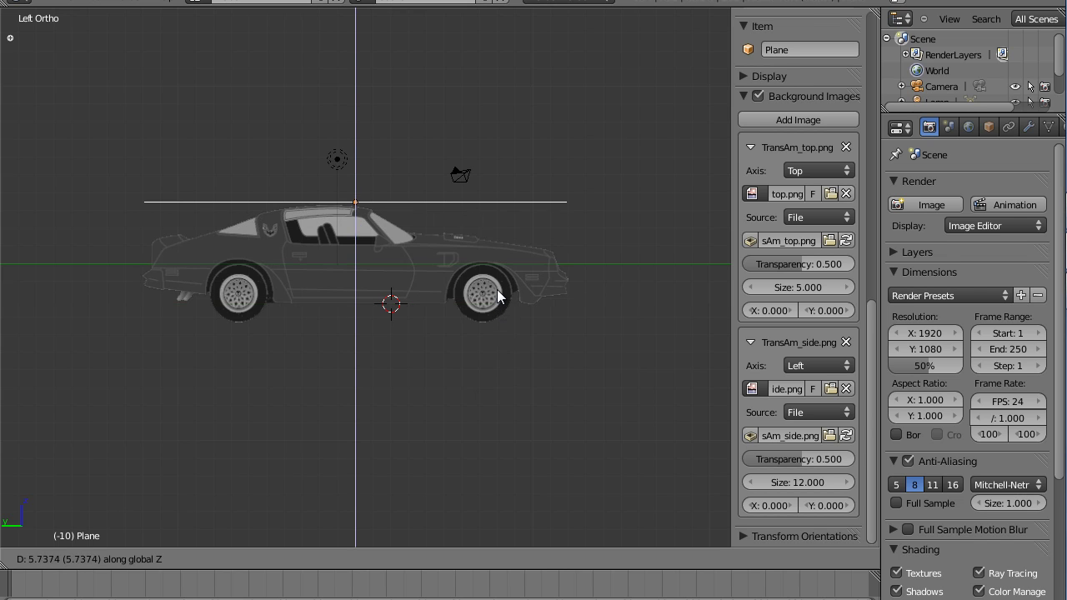
pyautogui.click(497, 288)
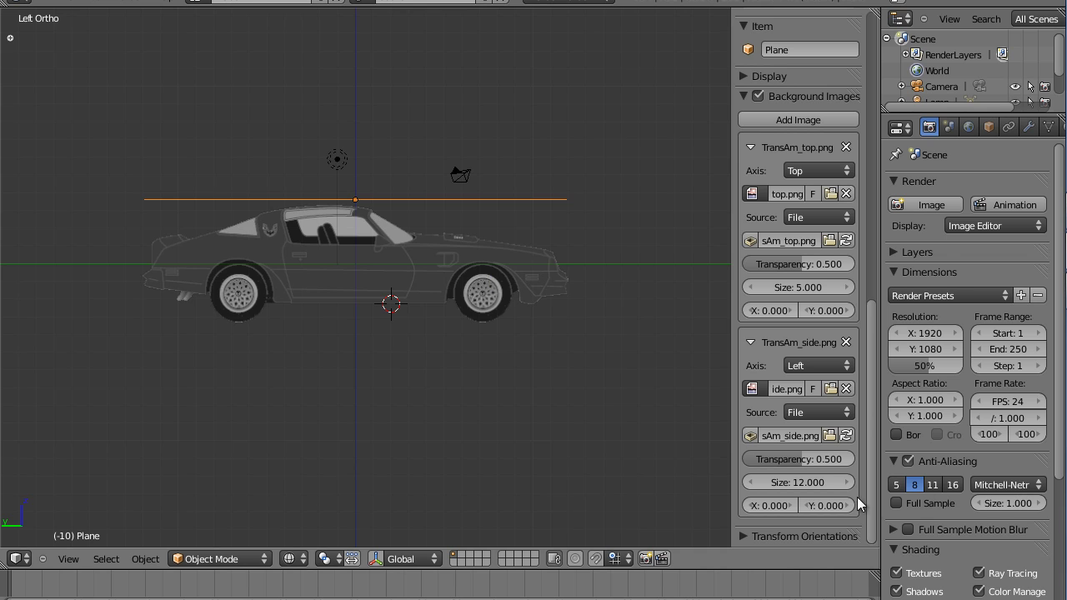
pyautogui.moveTo(826, 506); pyautogui.dragTo(960, 494)
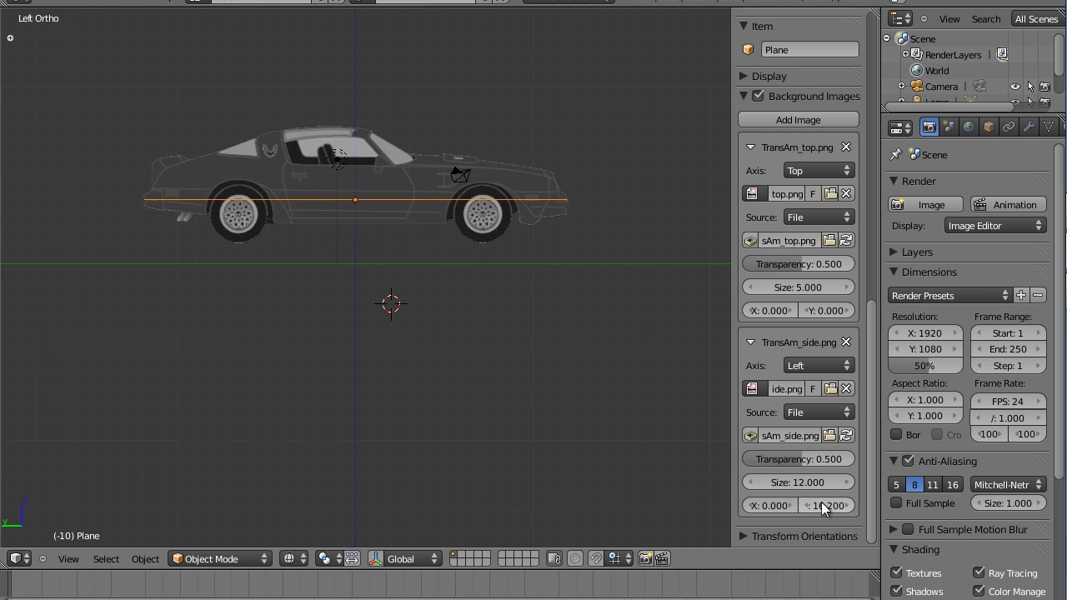
pyautogui.click(752, 481)
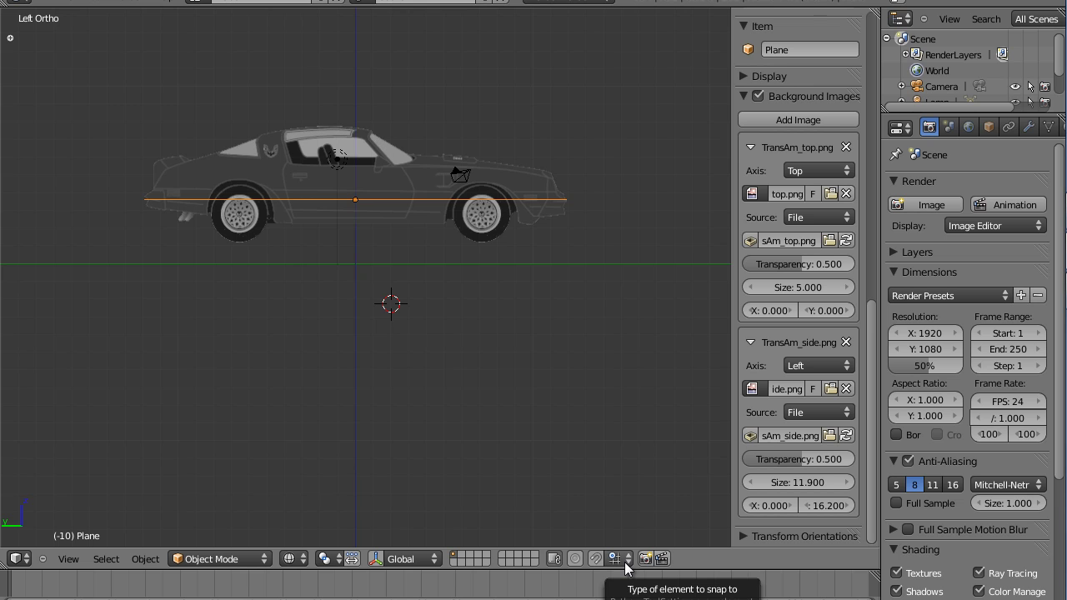
# - Rotate the plane about 90 degrees to stand upright and shrink it along Z to well below the car's height
pyautogui.press('r')
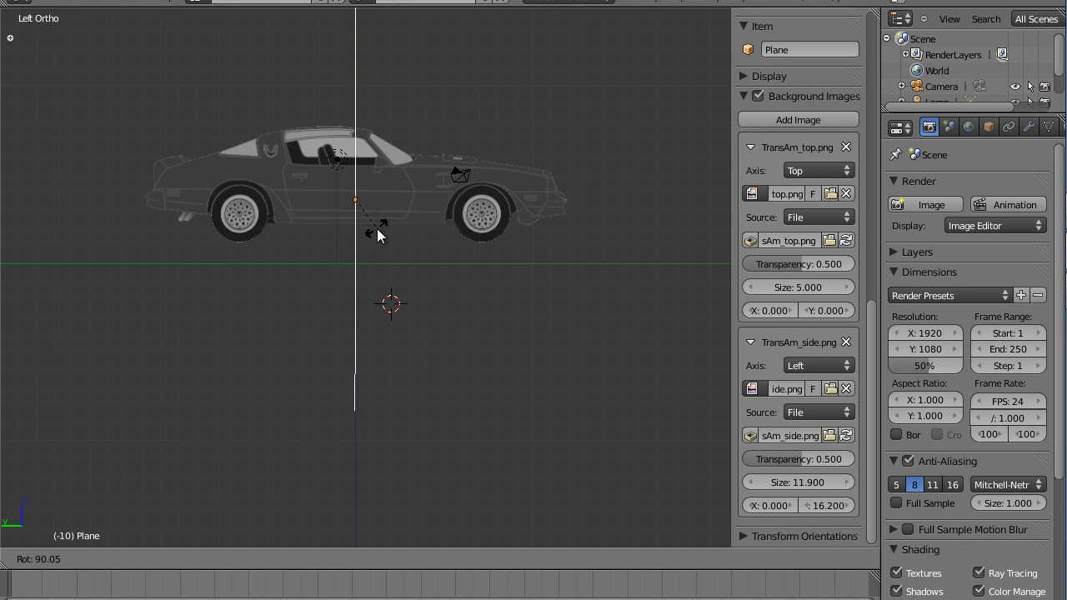
pyautogui.click(379, 230)
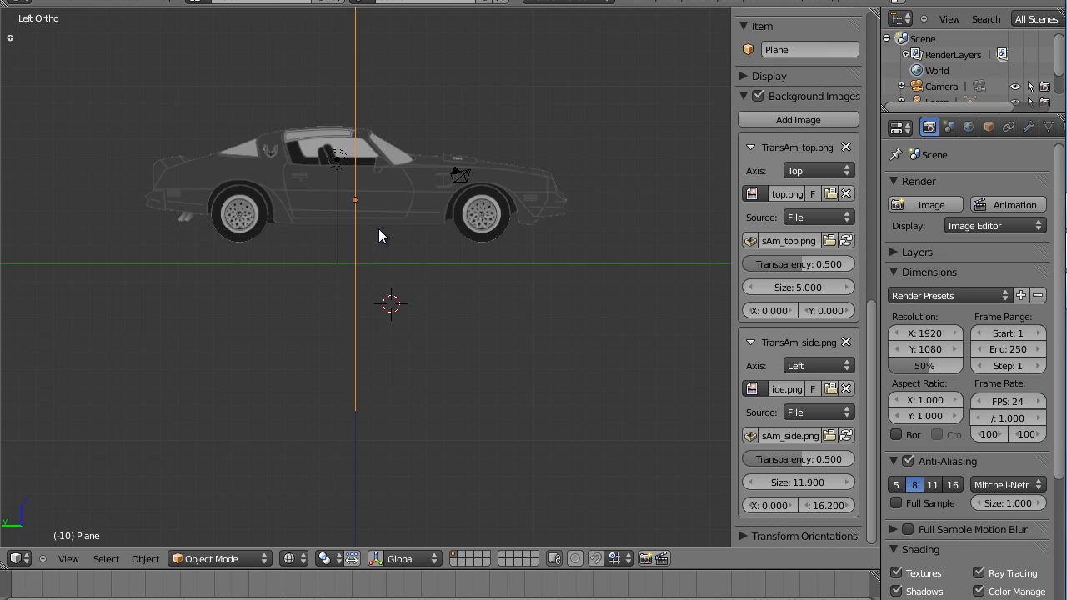
pyautogui.press('s')
pyautogui.press('z')
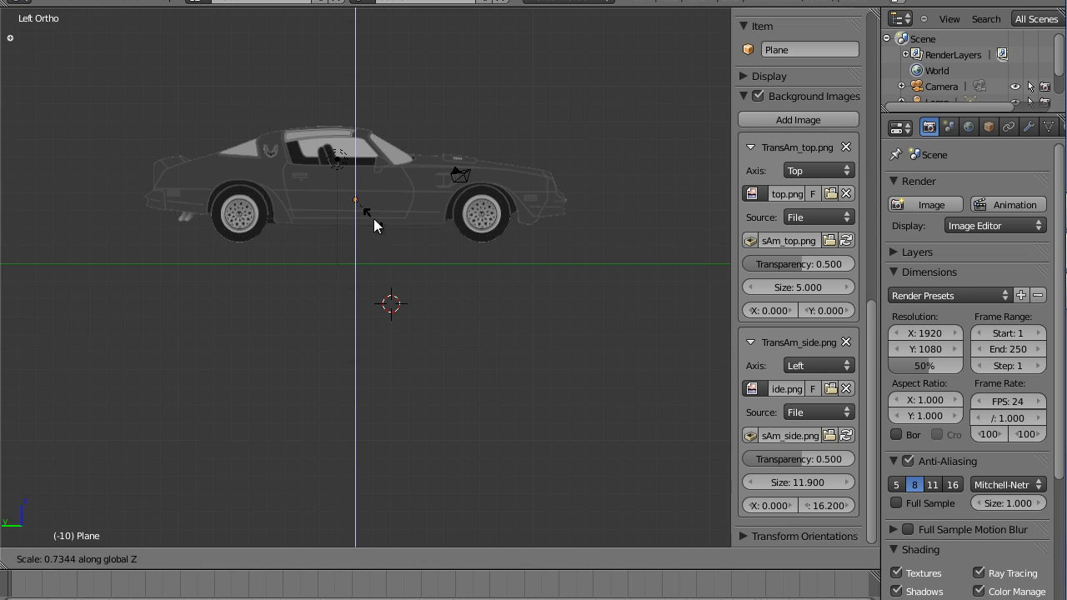
pyautogui.click(372, 200)
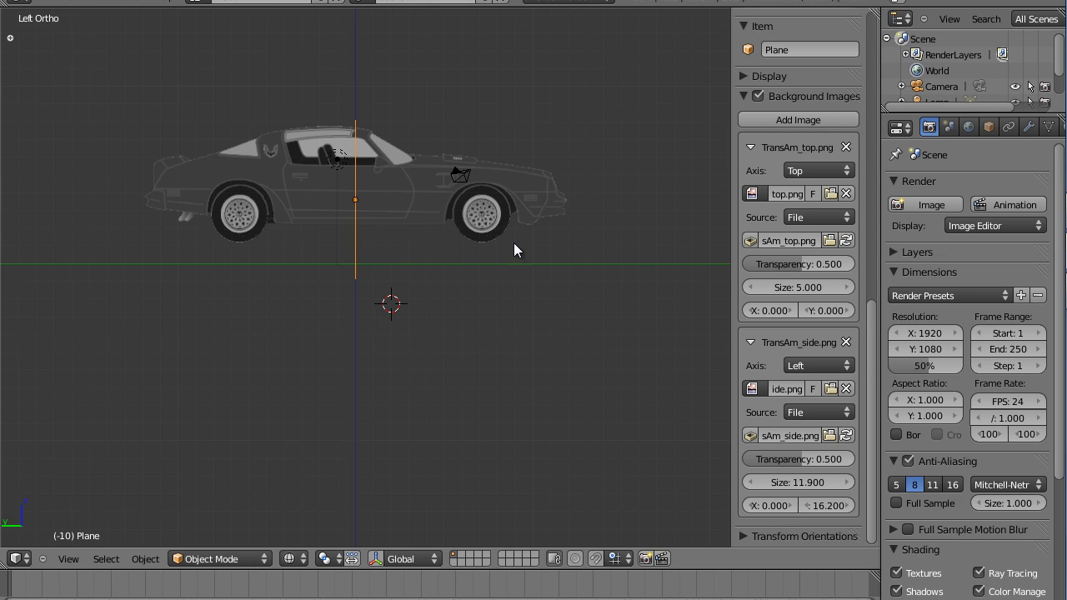
pyautogui.press('s')
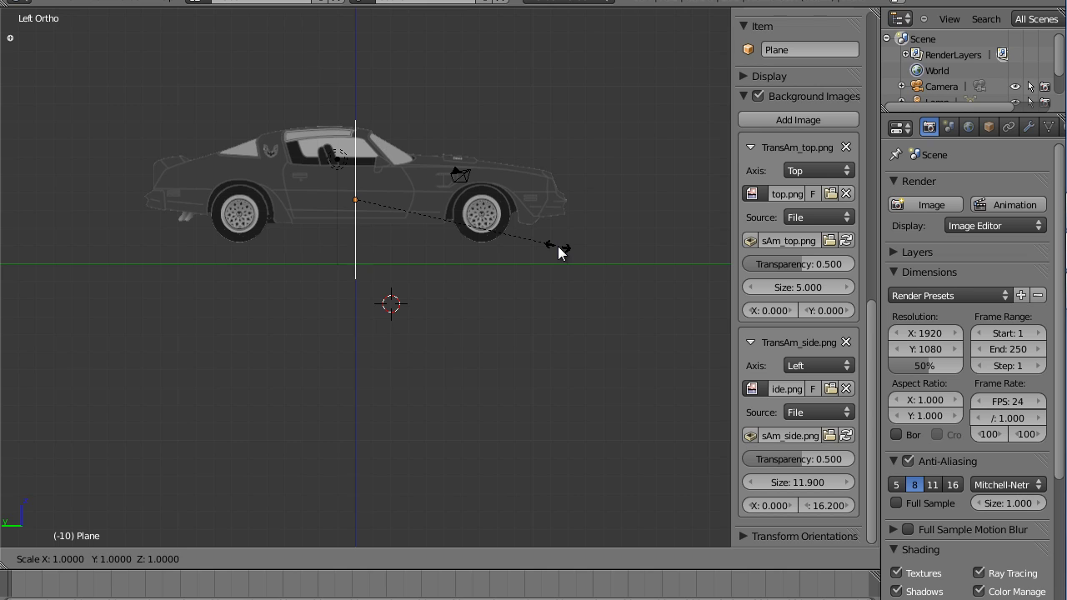
pyautogui.press('z')
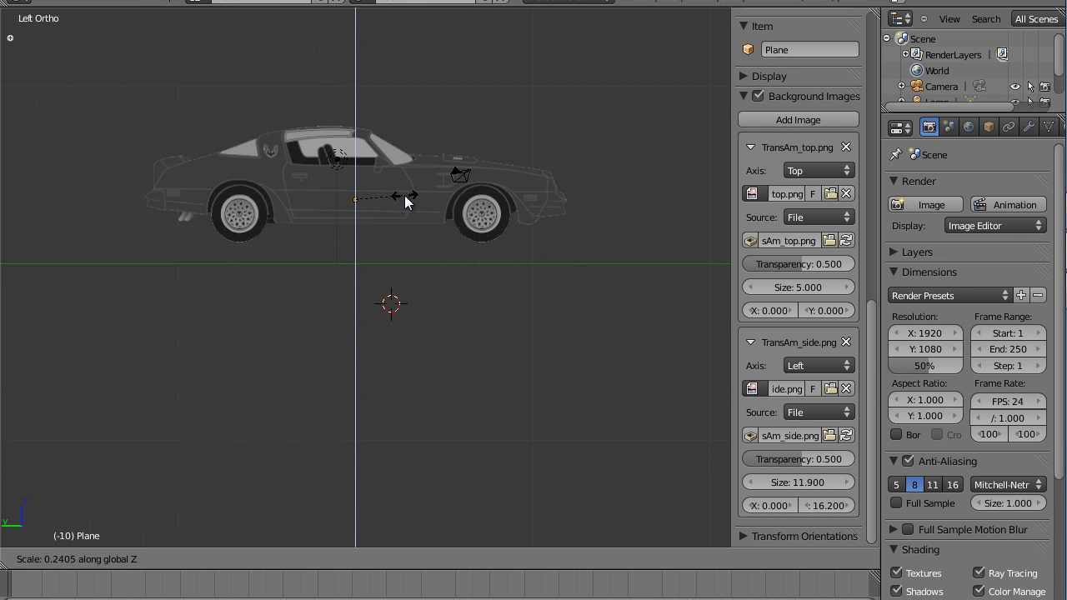
pyautogui.click(389, 202)
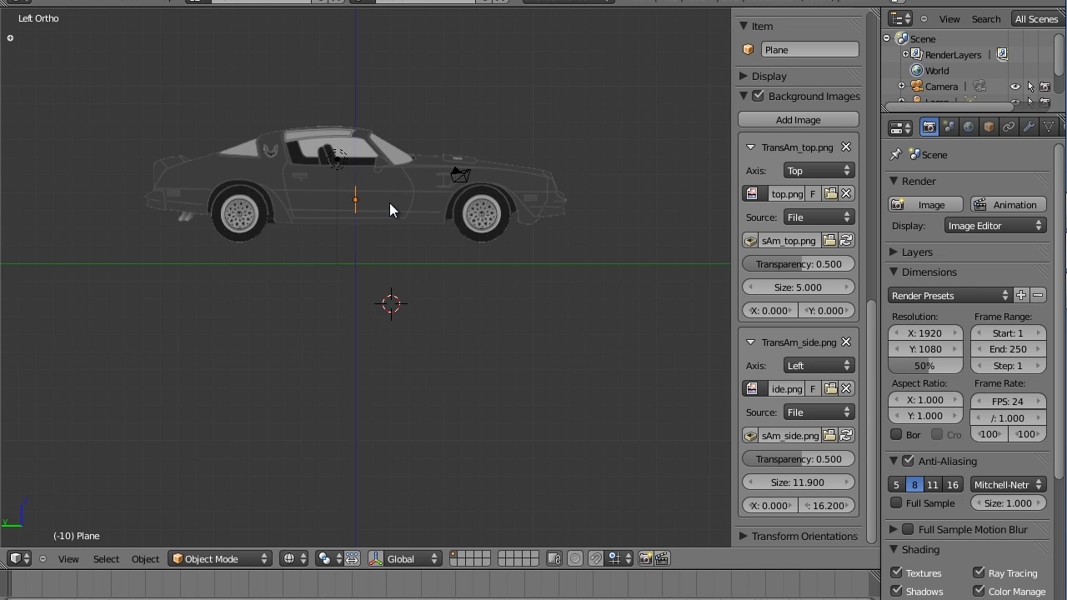
# - Enlarge the upright plane slightly along Z
pyautogui.press('s')
pyautogui.press('z')
pyautogui.press('z')
pyautogui.press('z')
pyautogui.press('y')
pyautogui.press('z')
pyautogui.press('z')
pyautogui.press('z')
pyautogui.press('y')
pyautogui.press('z')
pyautogui.press('z')
pyautogui.press('z')
pyautogui.press('z')
pyautogui.press('y')
pyautogui.click(416, 209)
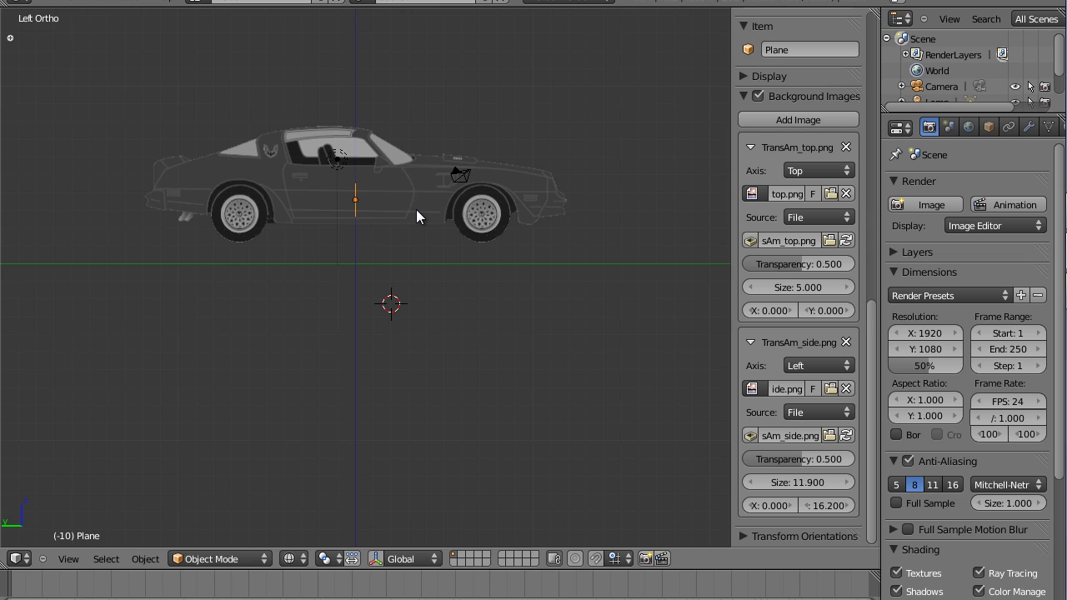
# - Switch to the front view and stretch the plane along Z to a bit more than twice its height
pyautogui.click(77, 558)
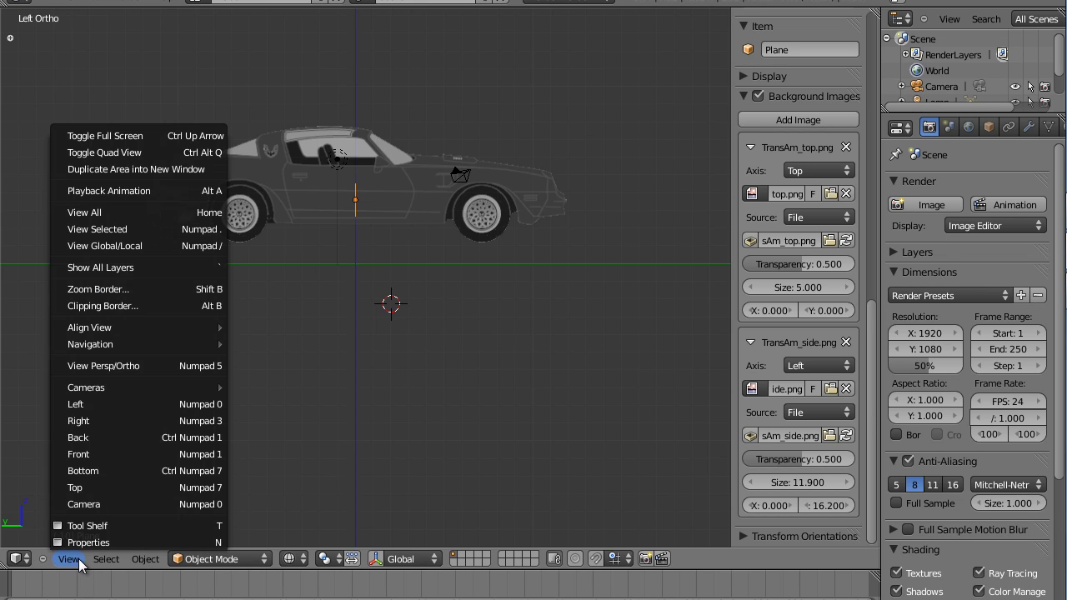
pyautogui.click(94, 455)
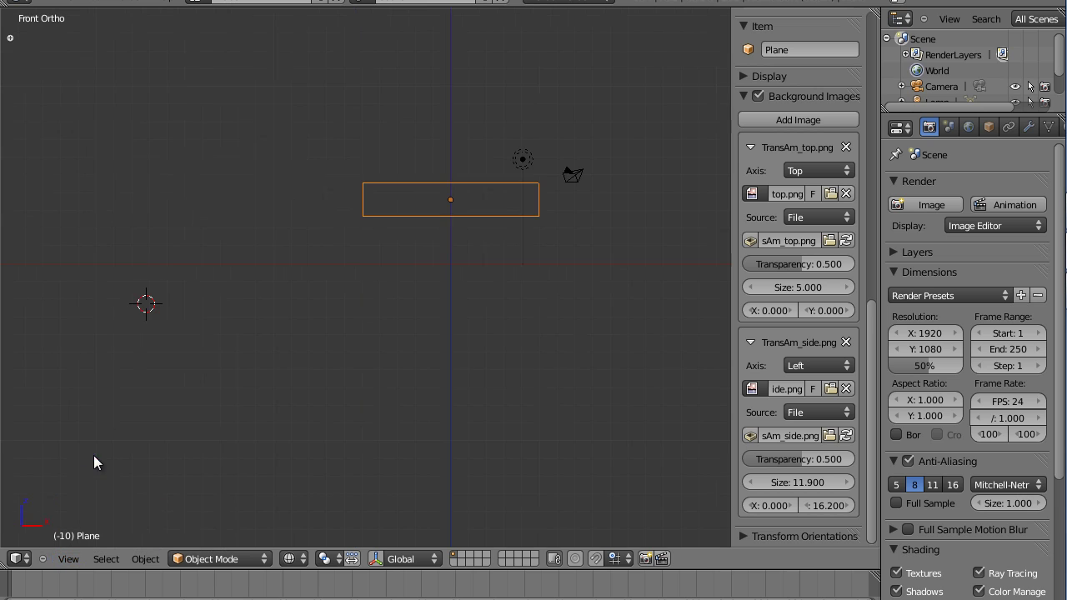
pyautogui.press('s')
pyautogui.press('z')
pyautogui.click(424, 433)
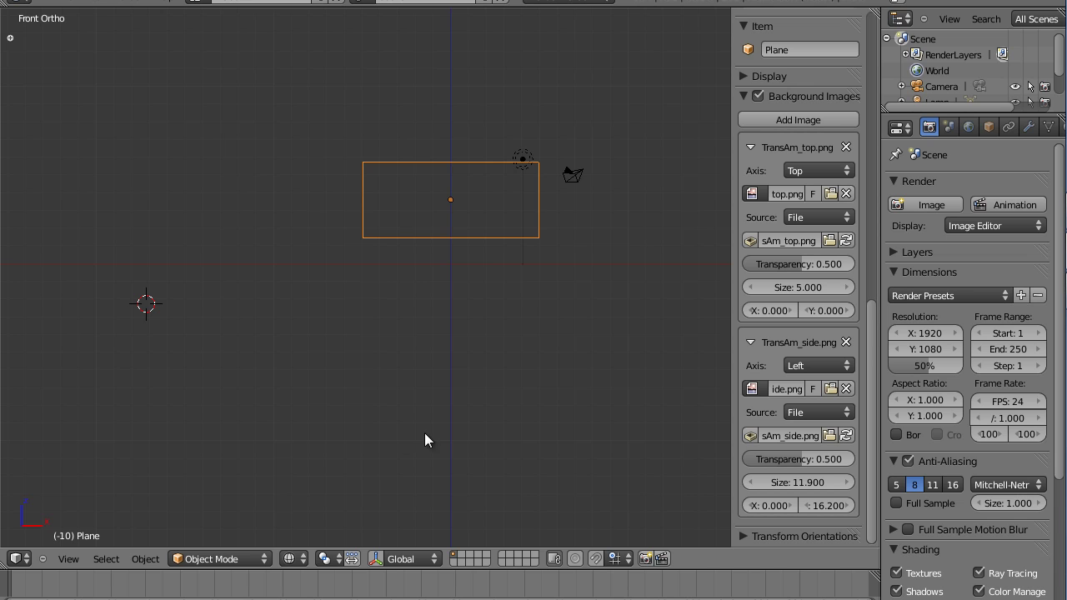
# - Return to the left view and set the TransAm_side.png background's Y offset to 15.7
pyautogui.click(69, 559)
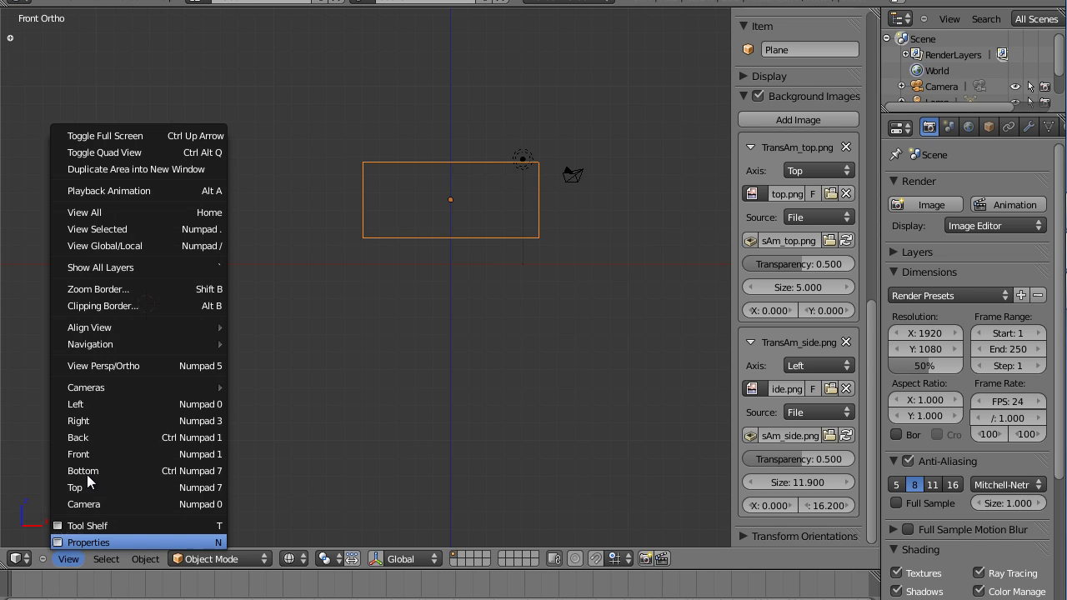
pyautogui.click(121, 405)
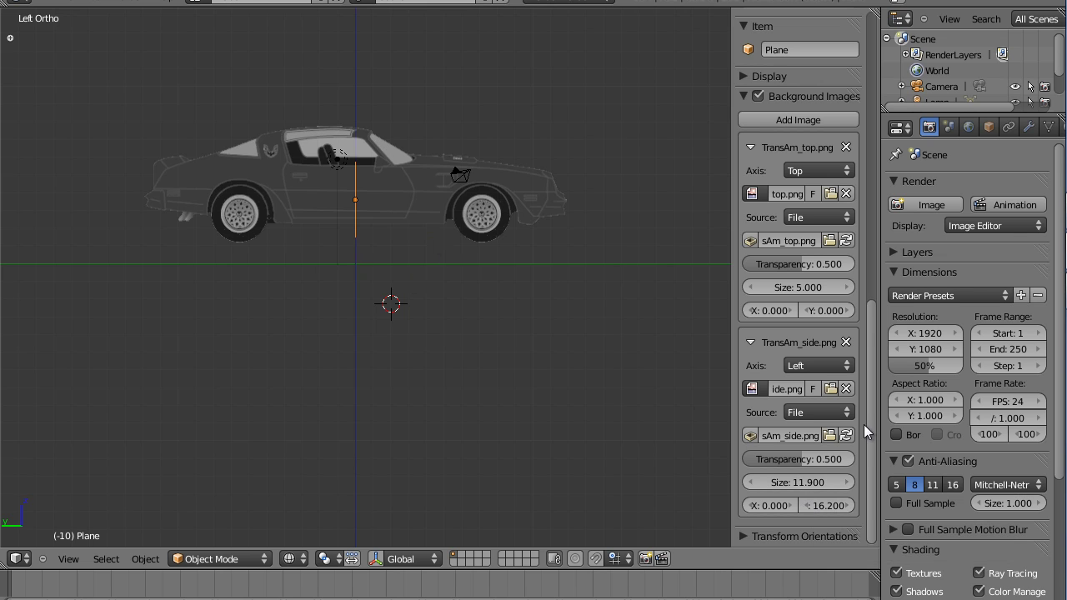
pyautogui.moveTo(813, 505); pyautogui.dragTo(848, 505)
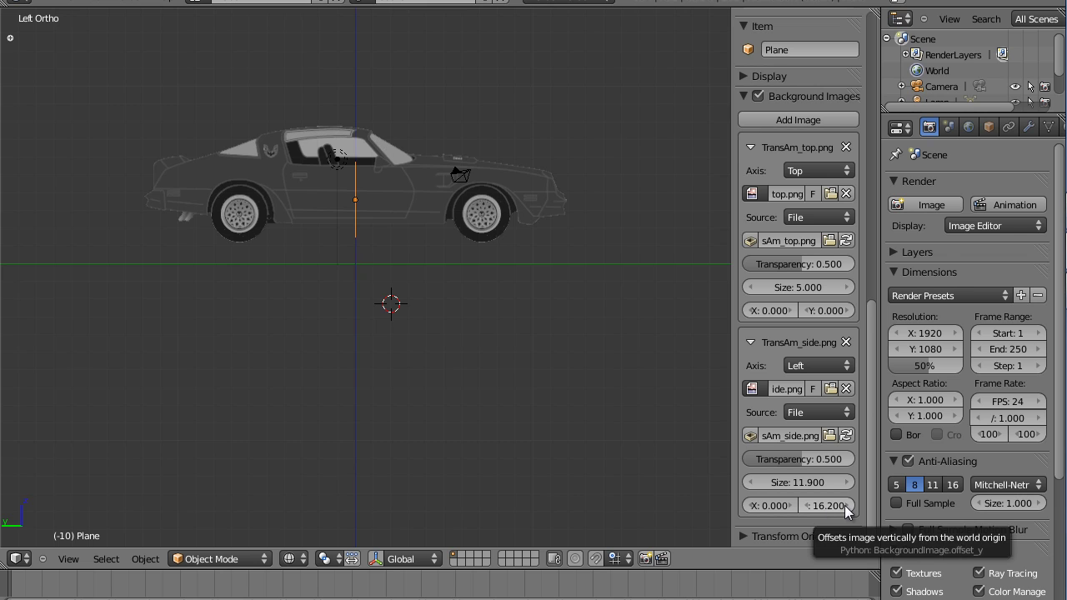
pyautogui.click(845, 506)
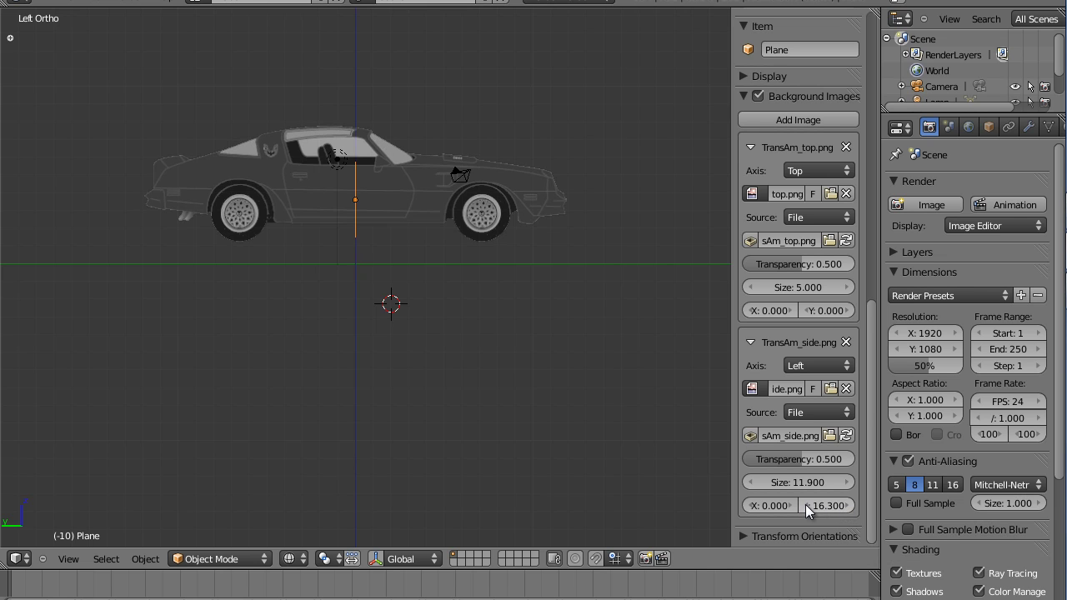
pyautogui.click(803, 505)
pyautogui.click(803, 505)
pyautogui.click(803, 505)
pyautogui.click(804, 505)
pyautogui.click(803, 505)
pyautogui.click(803, 505)
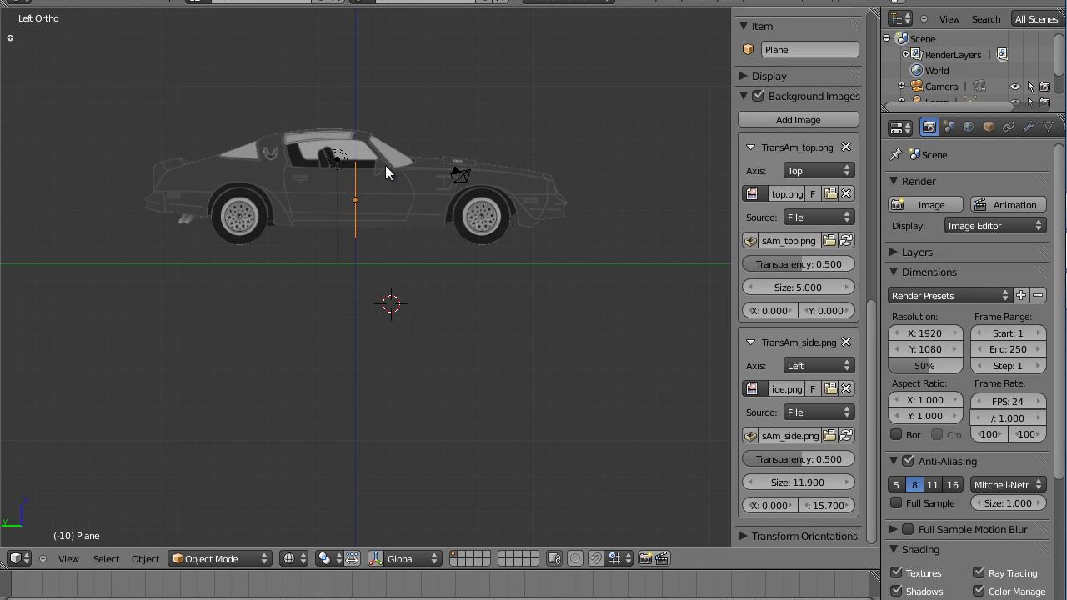
# - Lower the plane along Z by about 0.42 units so its bottom edge lines up with the bottoms of the tyres
pyautogui.press('g')
pyautogui.press('z')
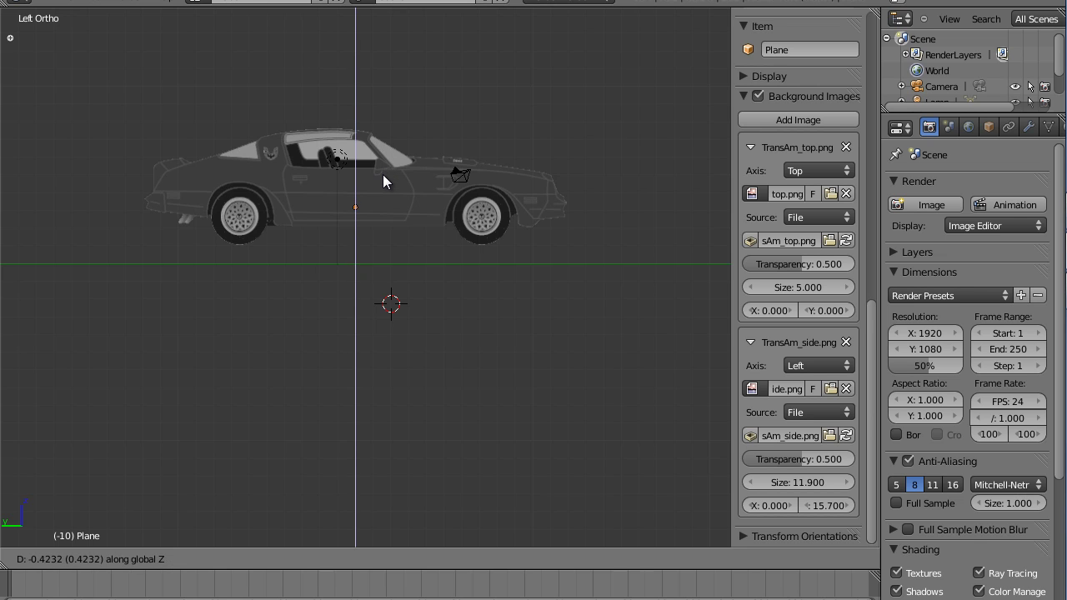
pyautogui.click(383, 174)
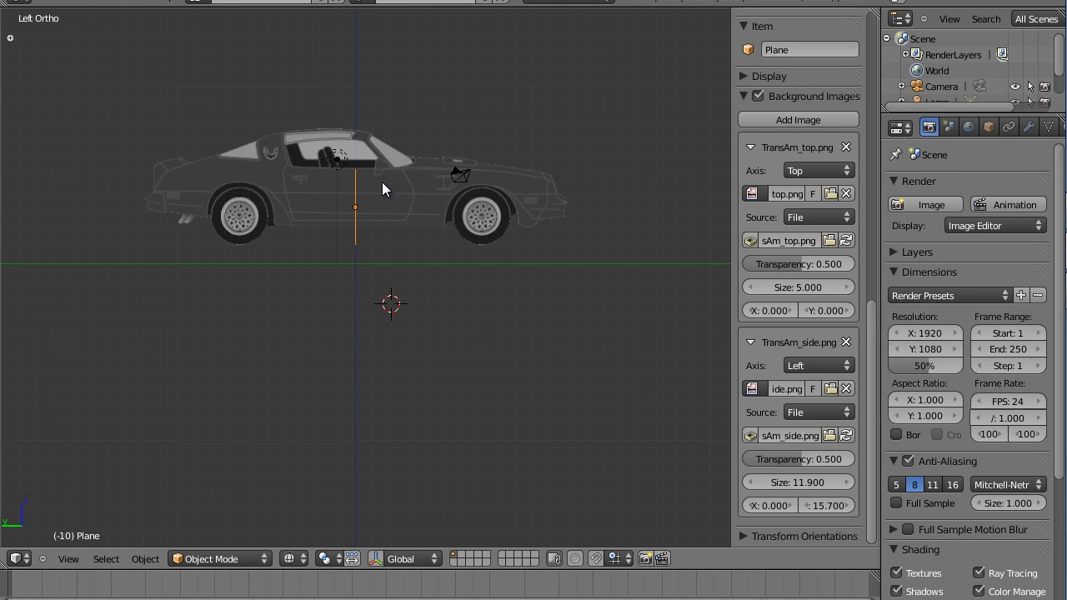
# - Switch to the front view and add a third background image slot assigned to the Front axis
pyautogui.click(66, 559)
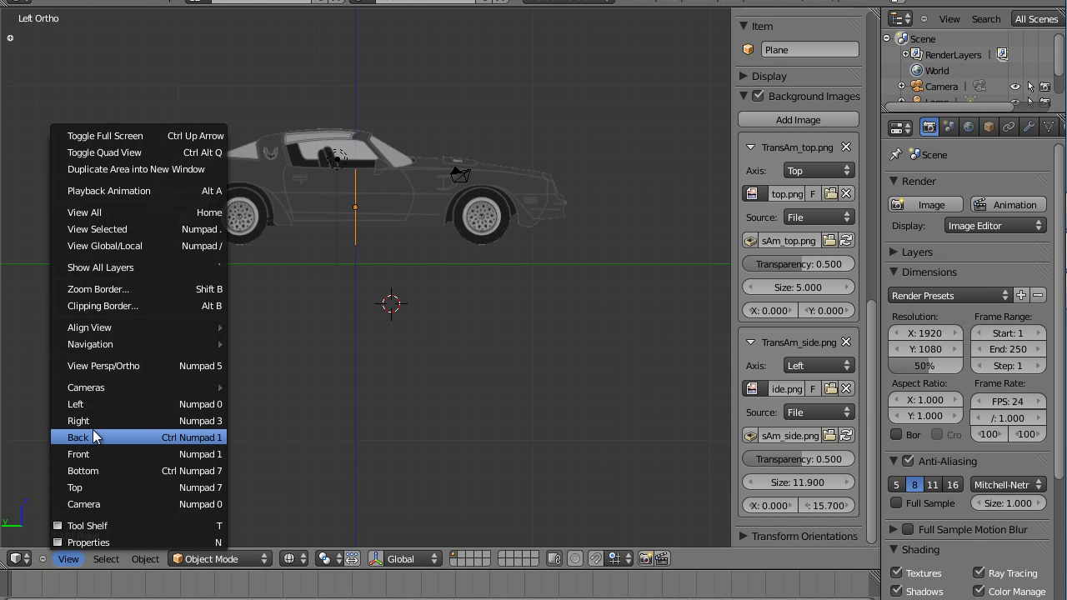
pyautogui.click(94, 454)
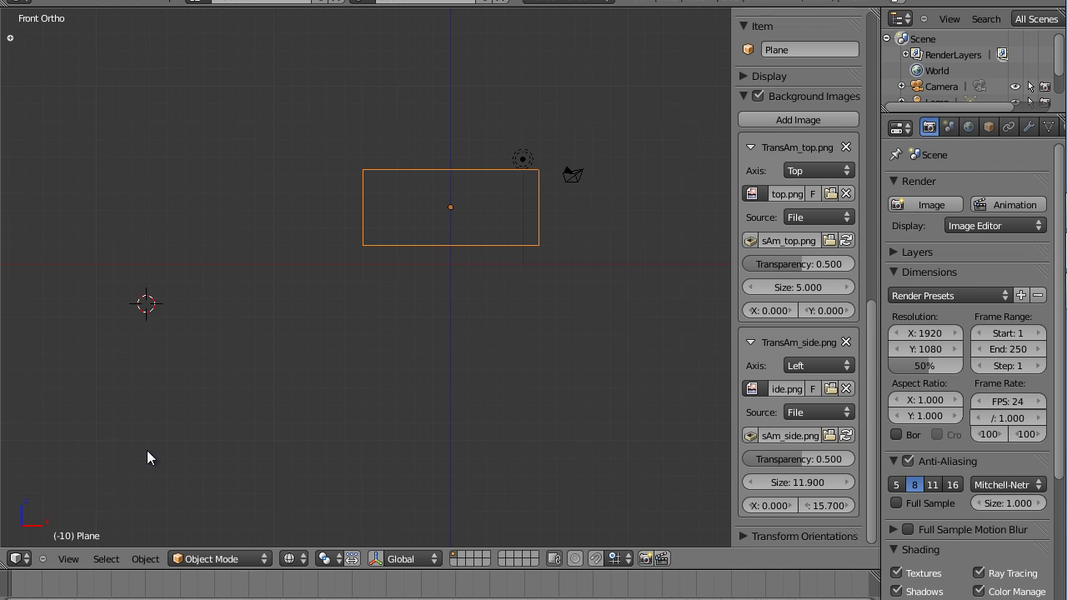
pyautogui.click(792, 121)
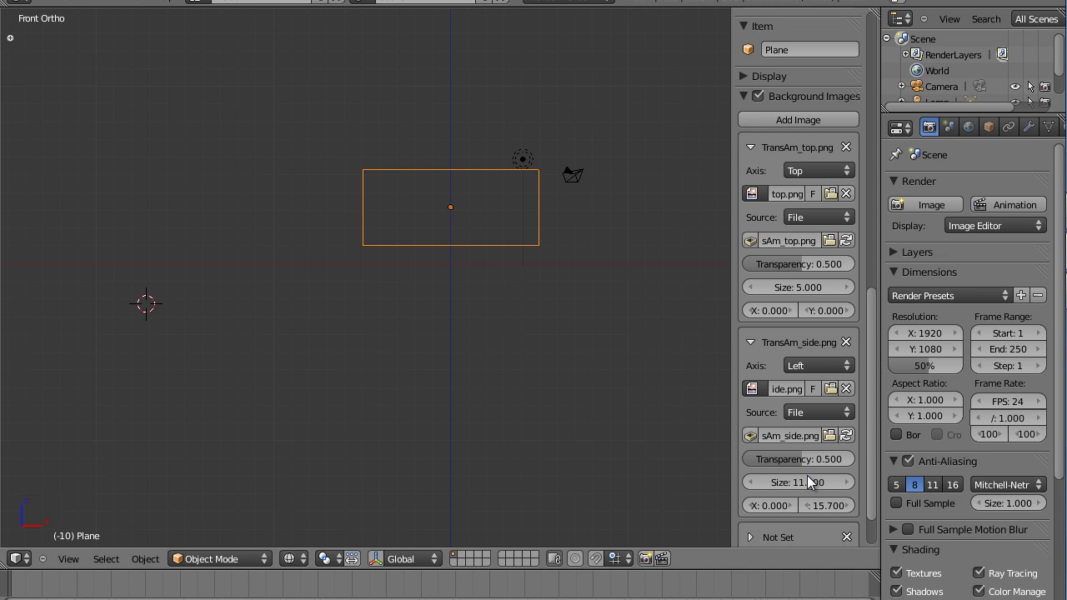
pyautogui.scroll(-2, 870, 419)
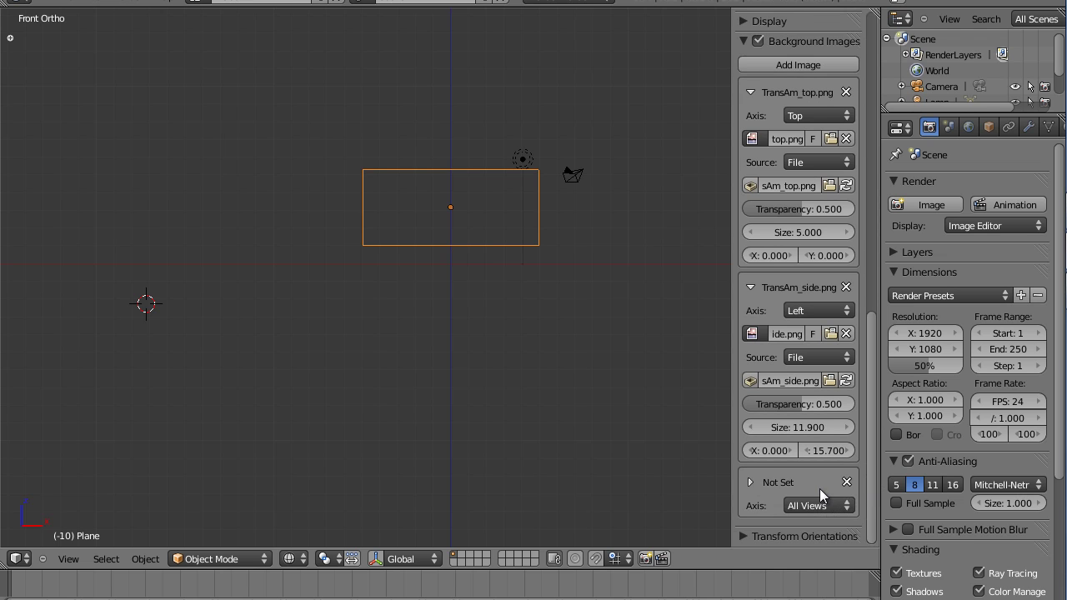
pyautogui.click(749, 483)
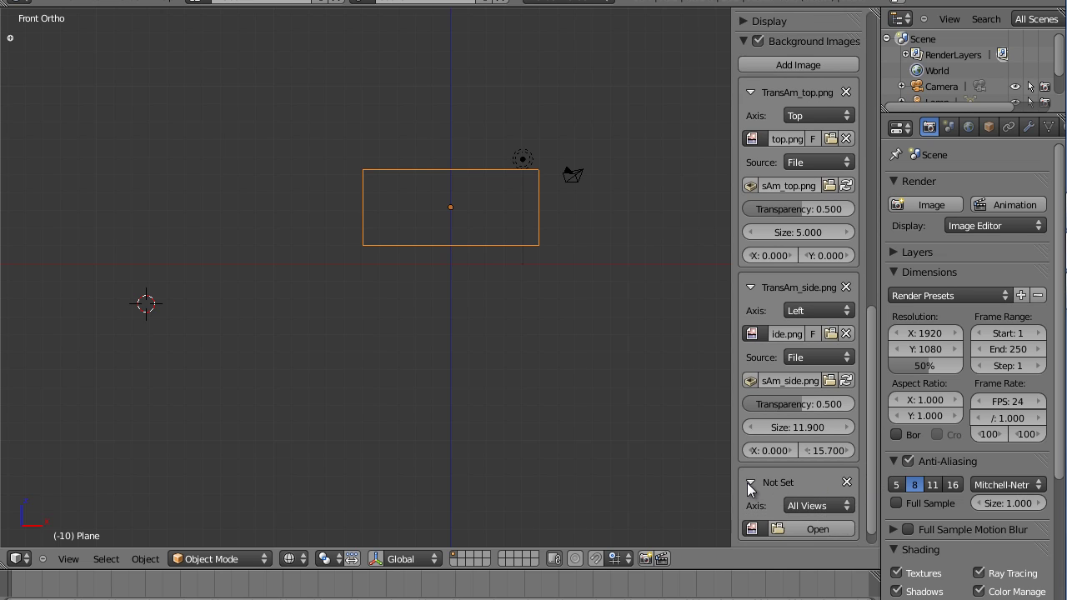
pyautogui.click(797, 502)
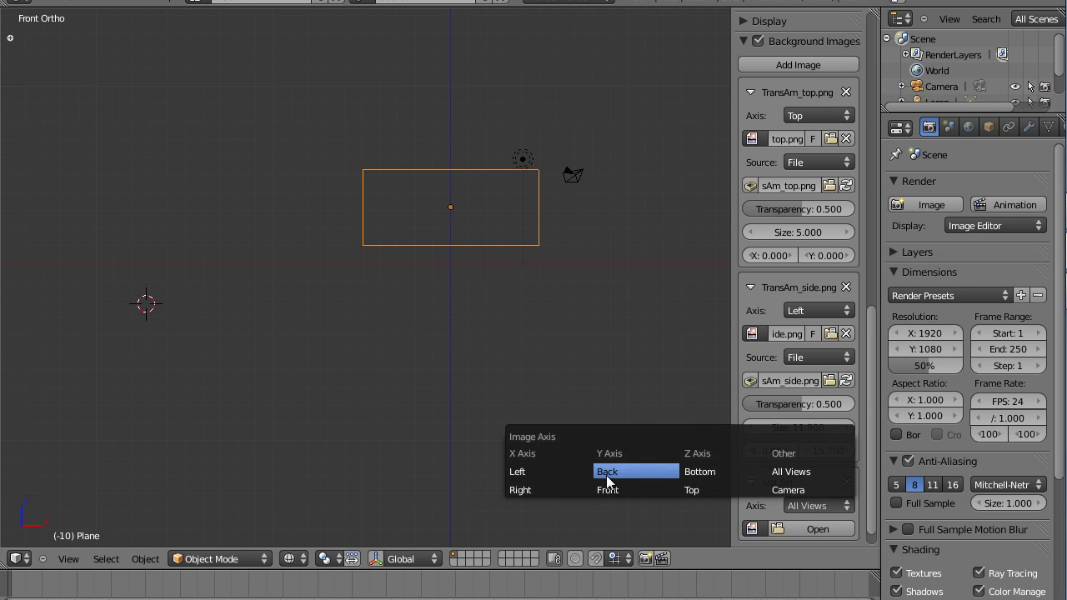
pyautogui.click(625, 488)
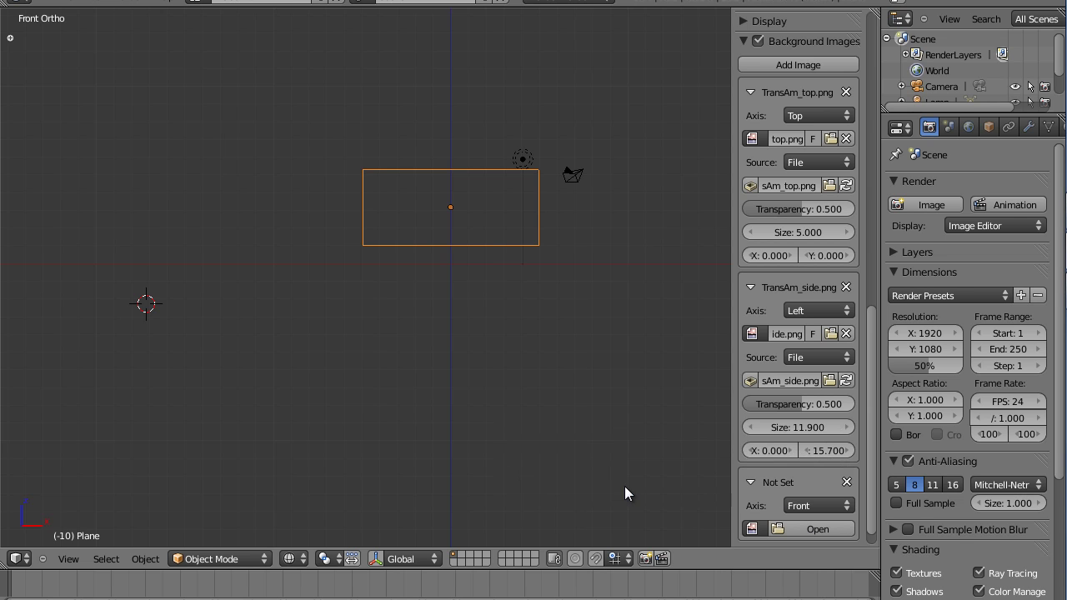
# - Load TransAm_front.png from D:\Documents\blueprints\cars into the front background slot and set its Y offset to 6.6
pyautogui.click(780, 526)
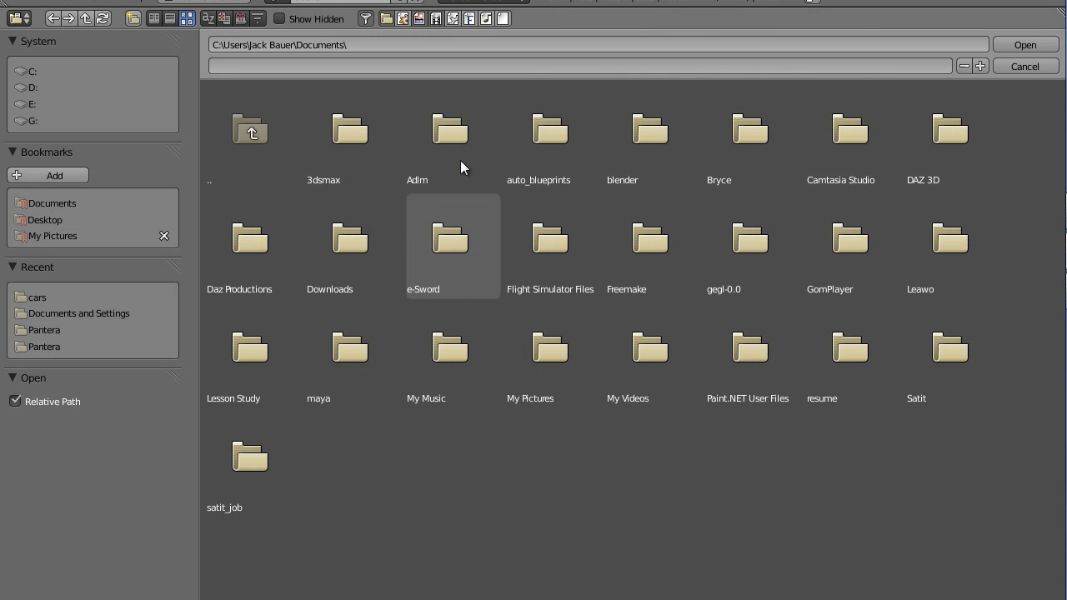
pyautogui.click(32, 88)
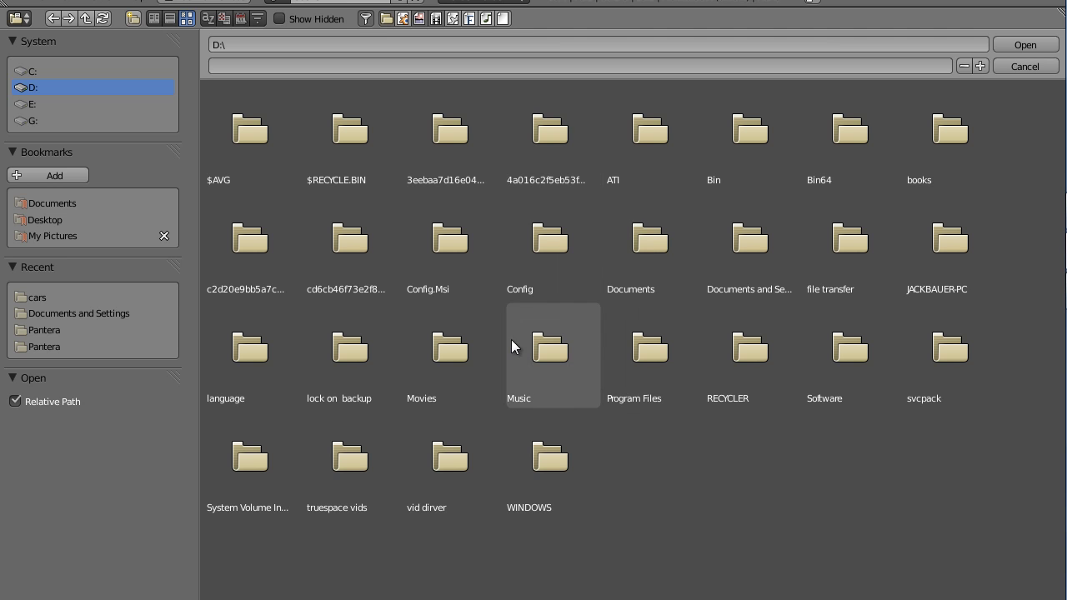
pyautogui.click(650, 276)
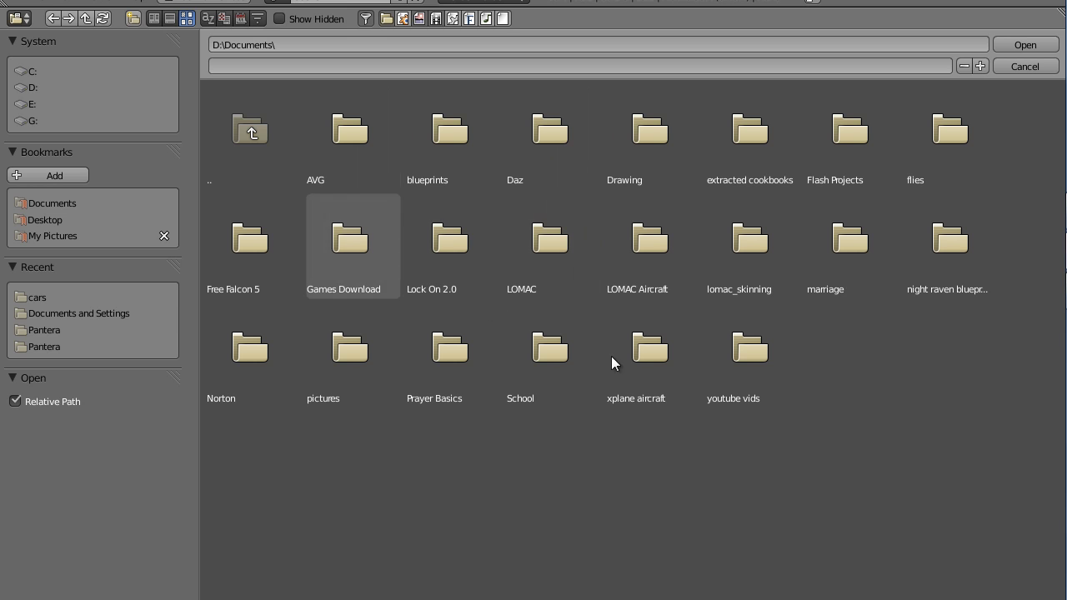
pyautogui.click(460, 169)
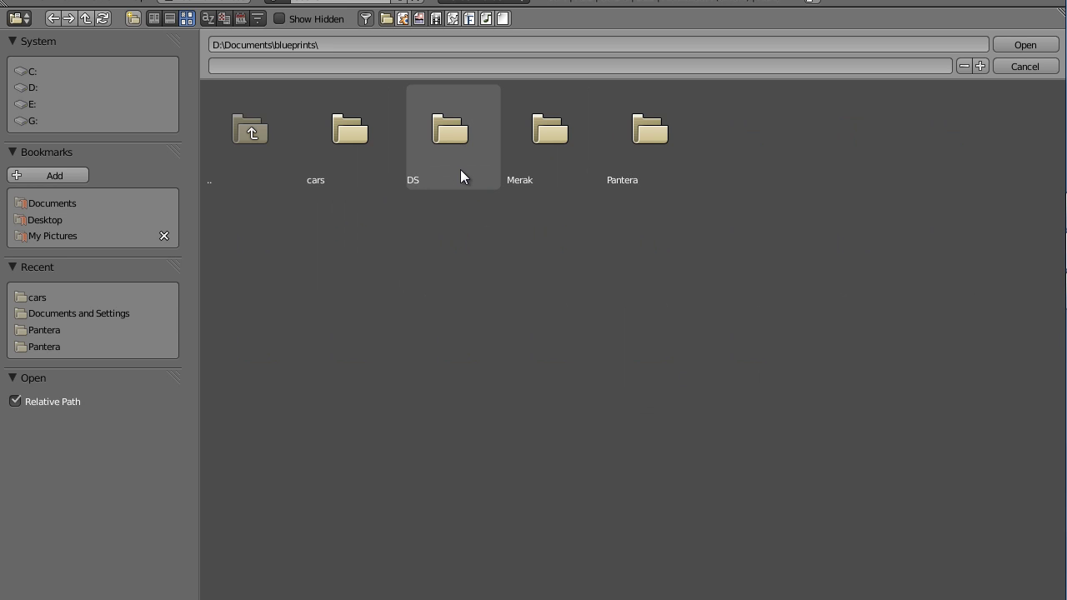
pyautogui.click(373, 147)
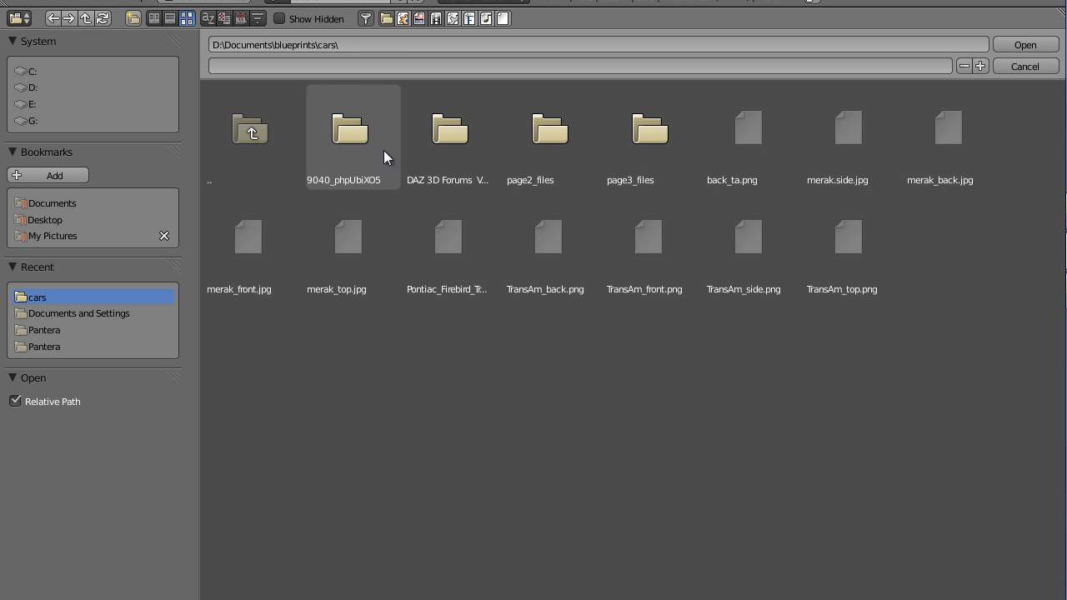
pyautogui.doubleClick(647, 247)
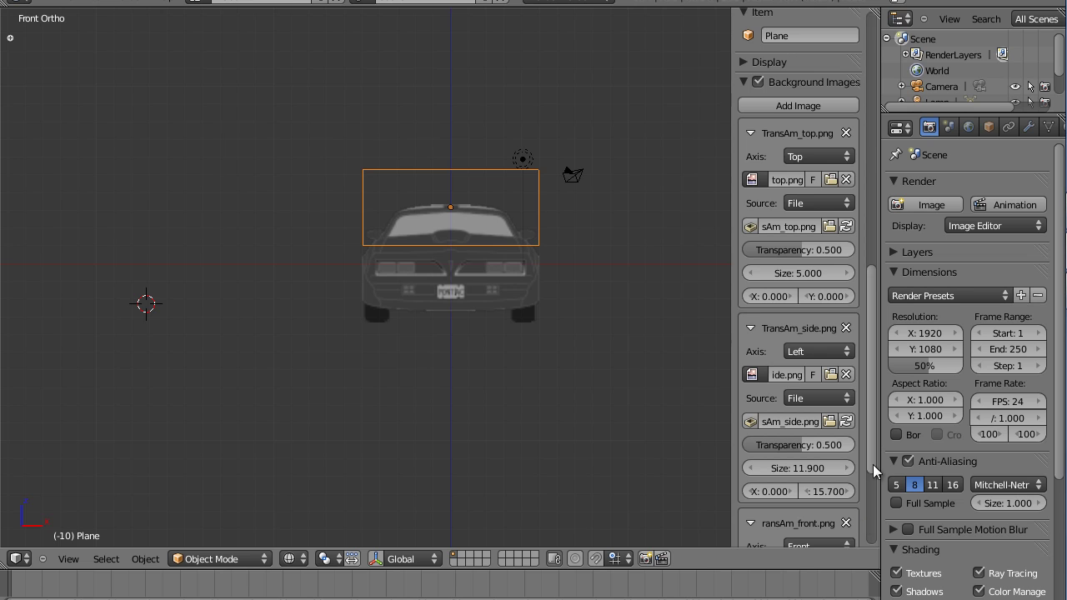
pyautogui.scroll(-5, 875, 485)
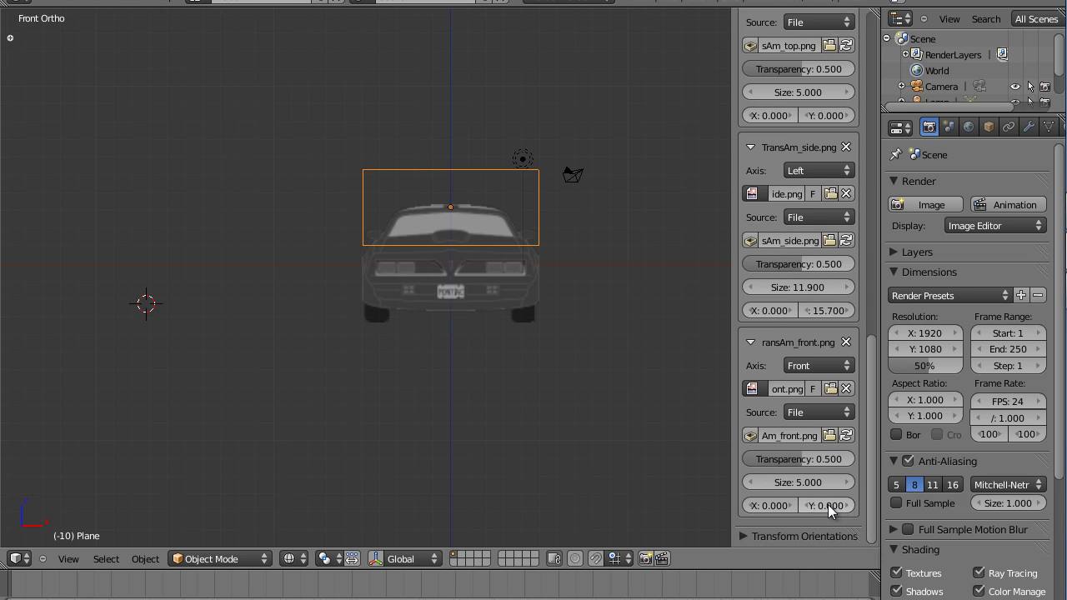
pyautogui.moveTo(827, 506); pyautogui.dragTo(886, 516)
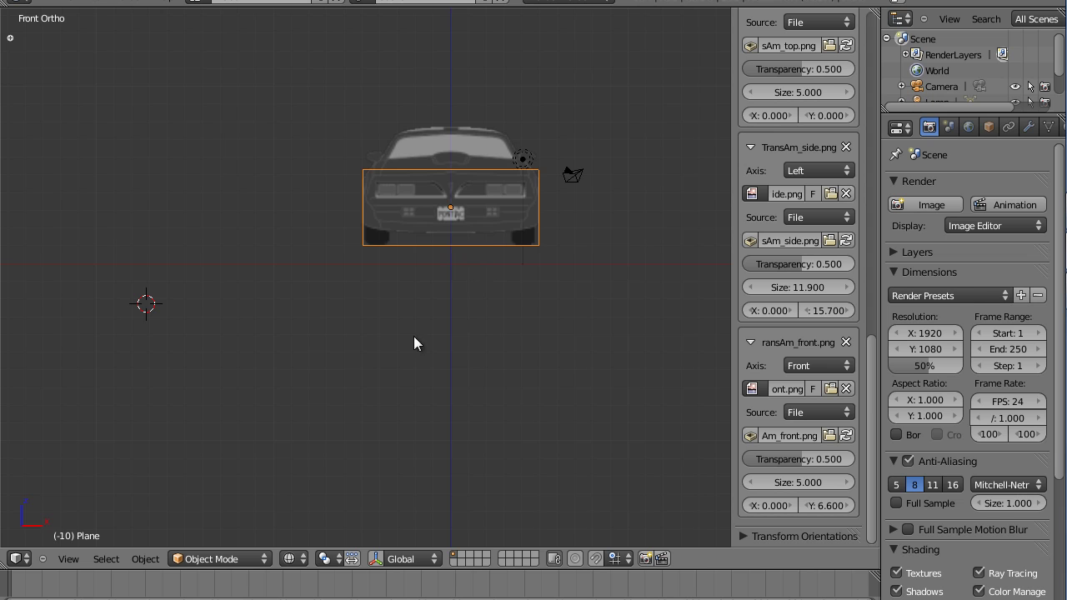
# - In Edit Mode, raise the plane's top edge about 2.4 units along Z to the top of the car's roof
pyautogui.click(240, 559)
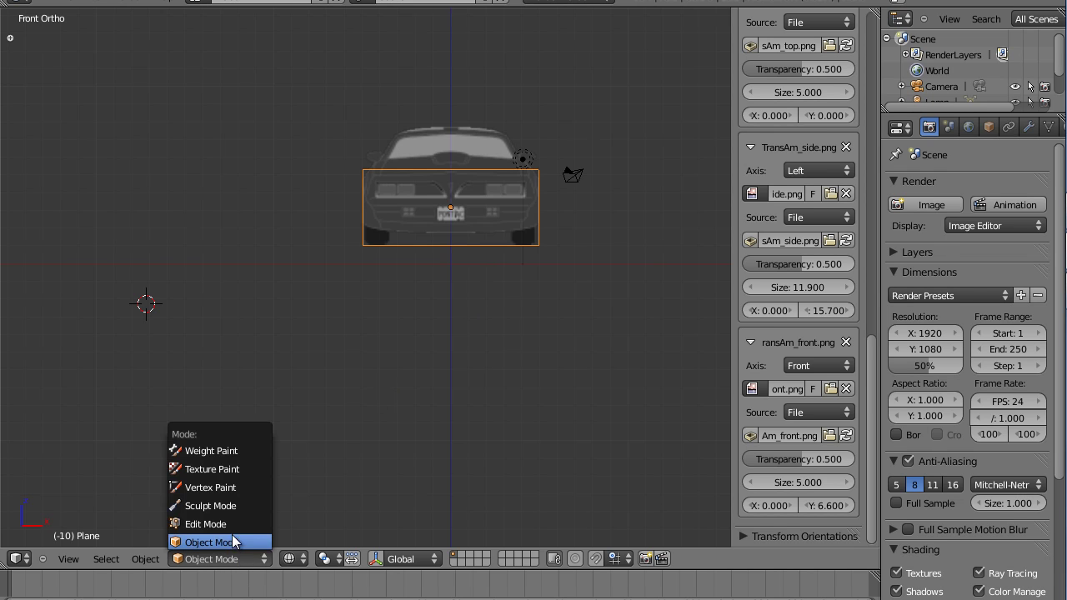
pyautogui.click(230, 525)
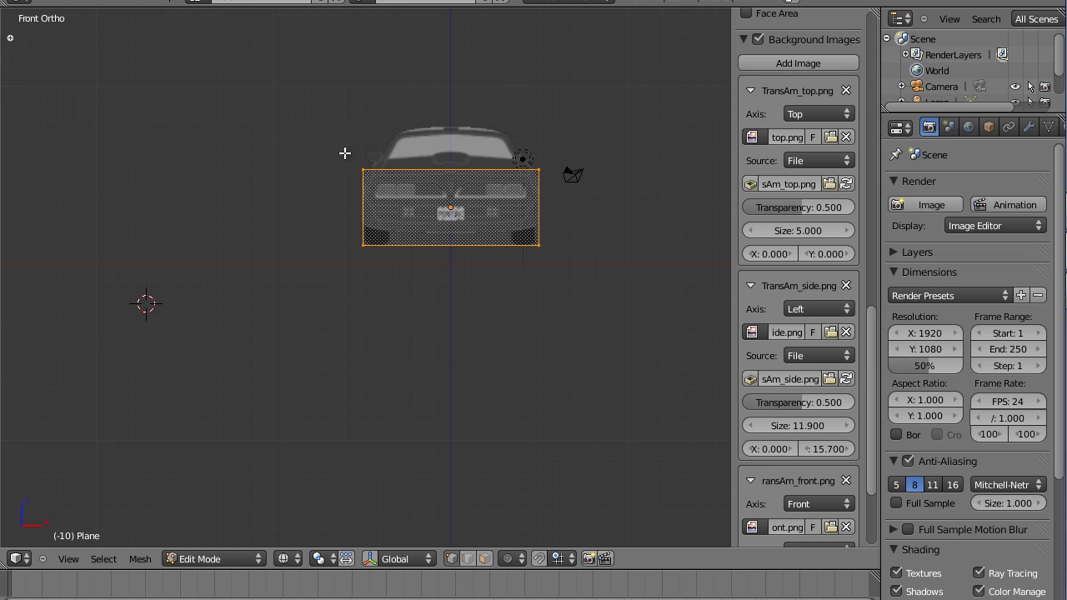
pyautogui.press('b')
pyautogui.moveTo(342, 151); pyautogui.dragTo(565, 184)
pyautogui.press('a')
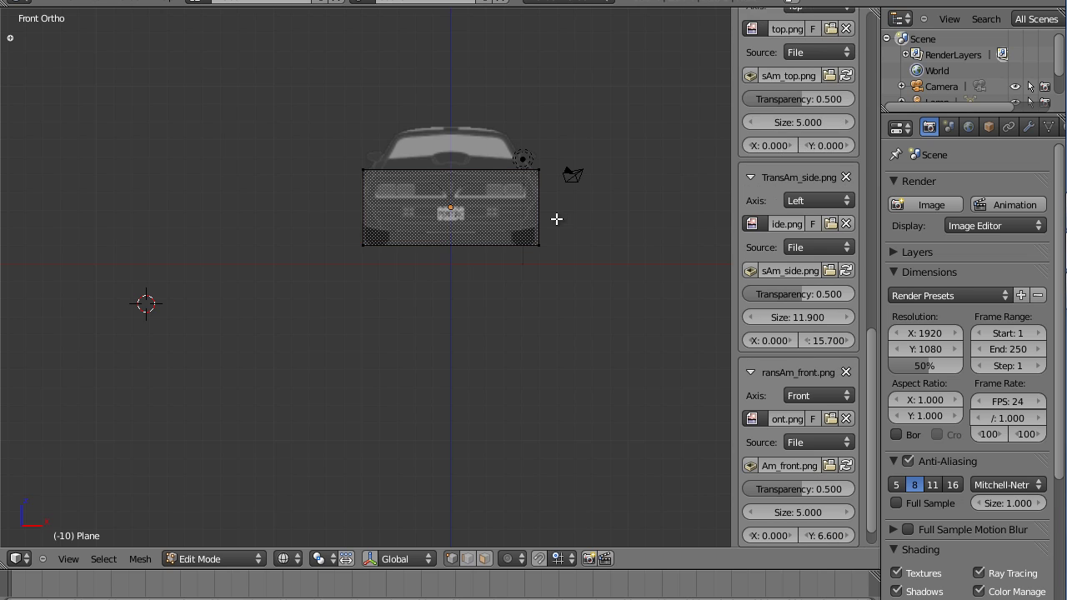
pyautogui.press('b')
pyautogui.moveTo(348, 153); pyautogui.dragTo(556, 195)
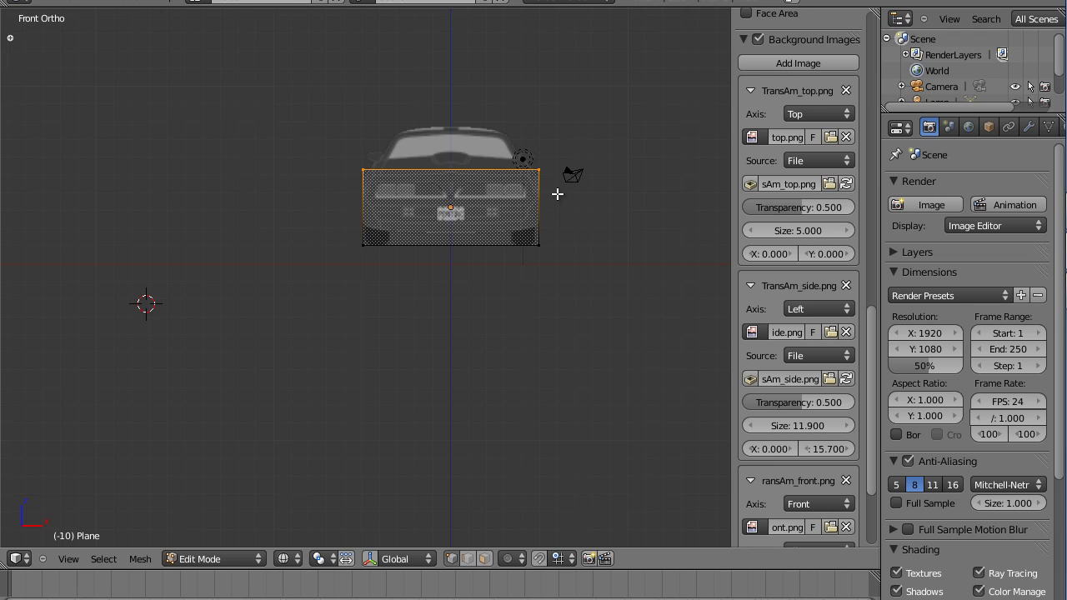
pyautogui.press('g')
pyautogui.press('y')
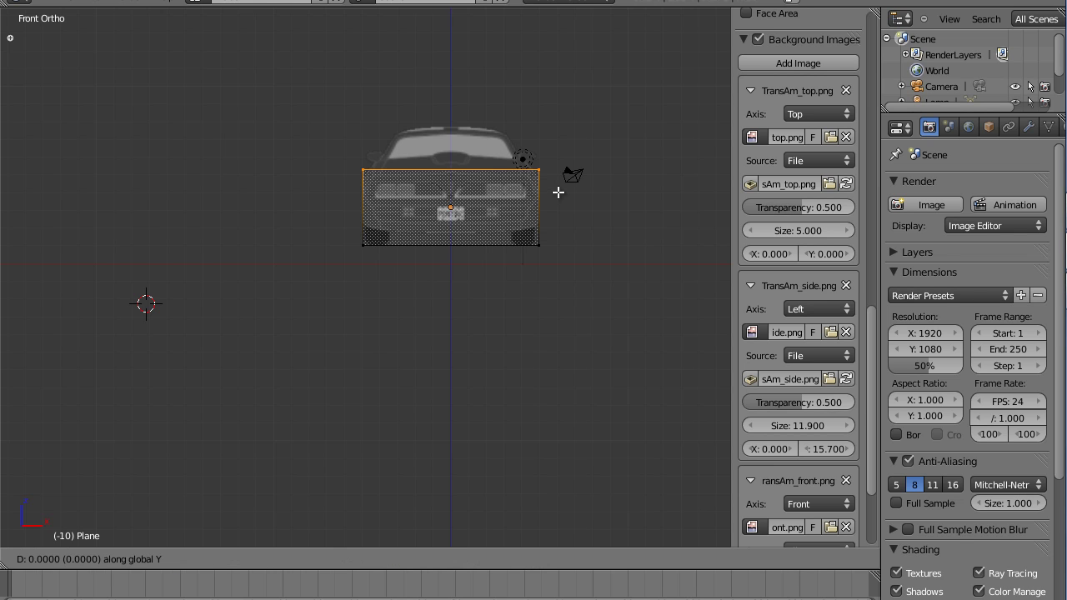
pyautogui.press('z')
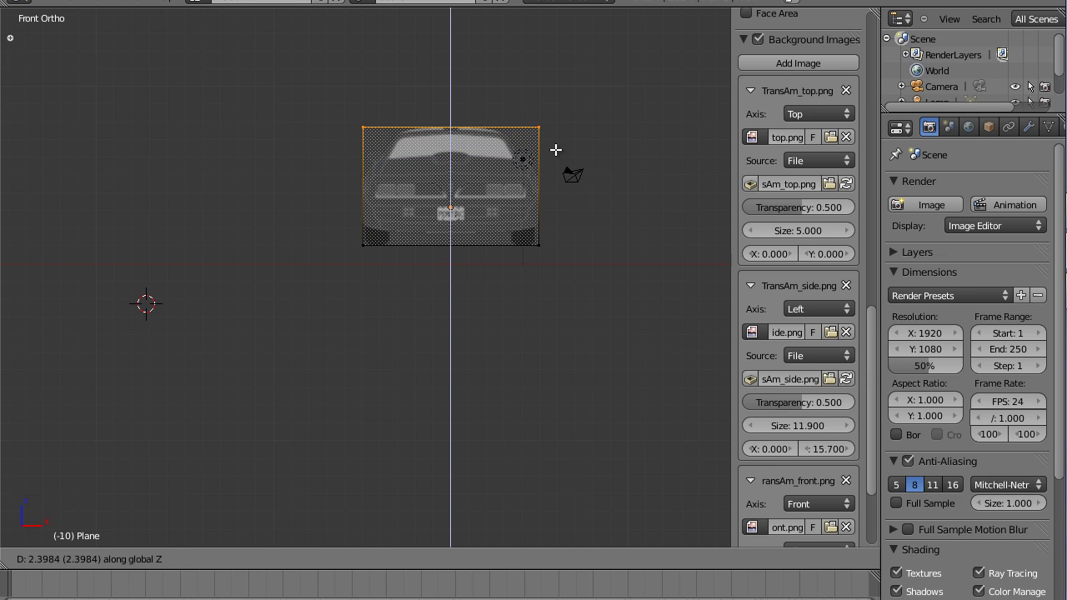
pyautogui.click(556, 149)
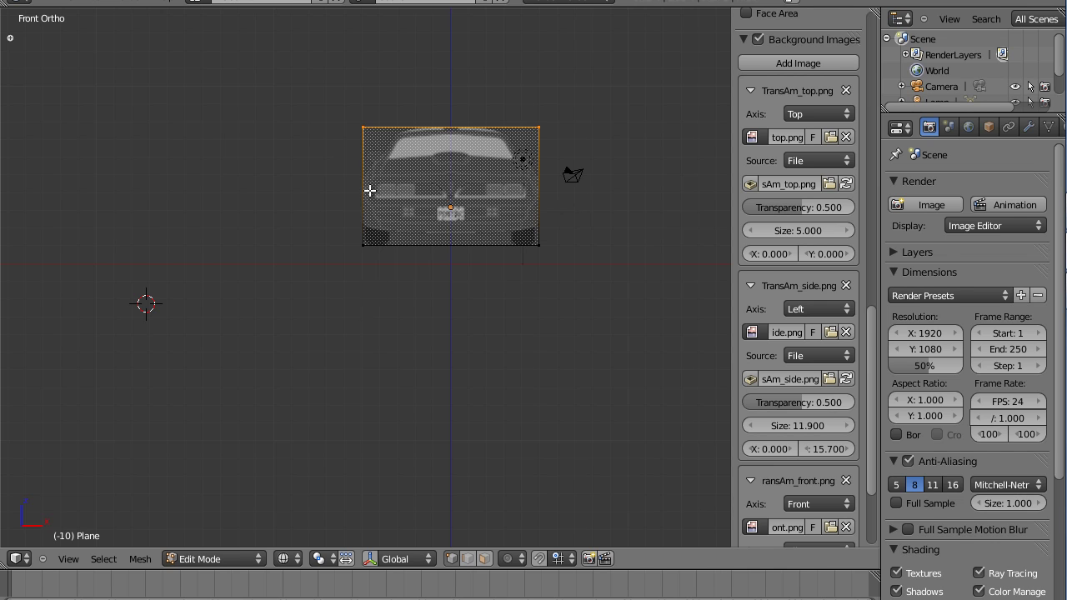
# - Delete all of the reference plane's geometry and switch to the top view
pyautogui.press('a')
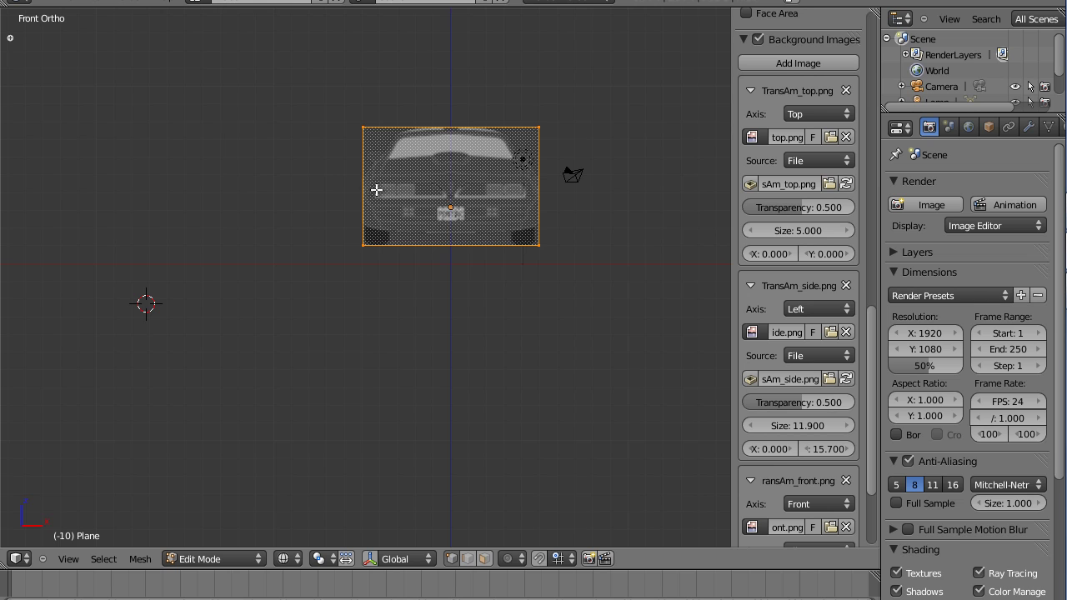
pyautogui.press('x')
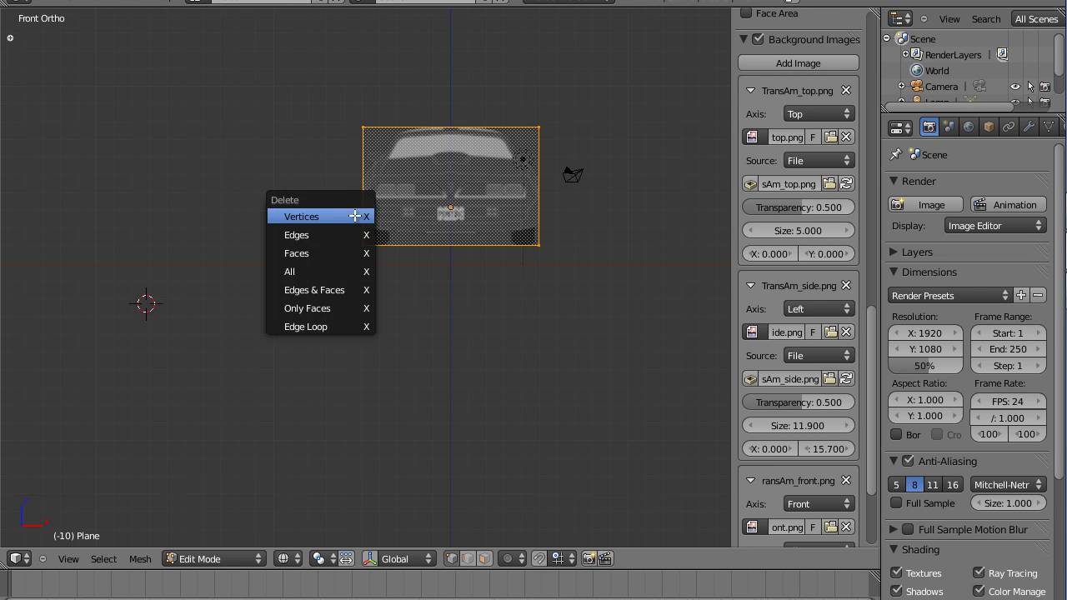
pyautogui.click(333, 273)
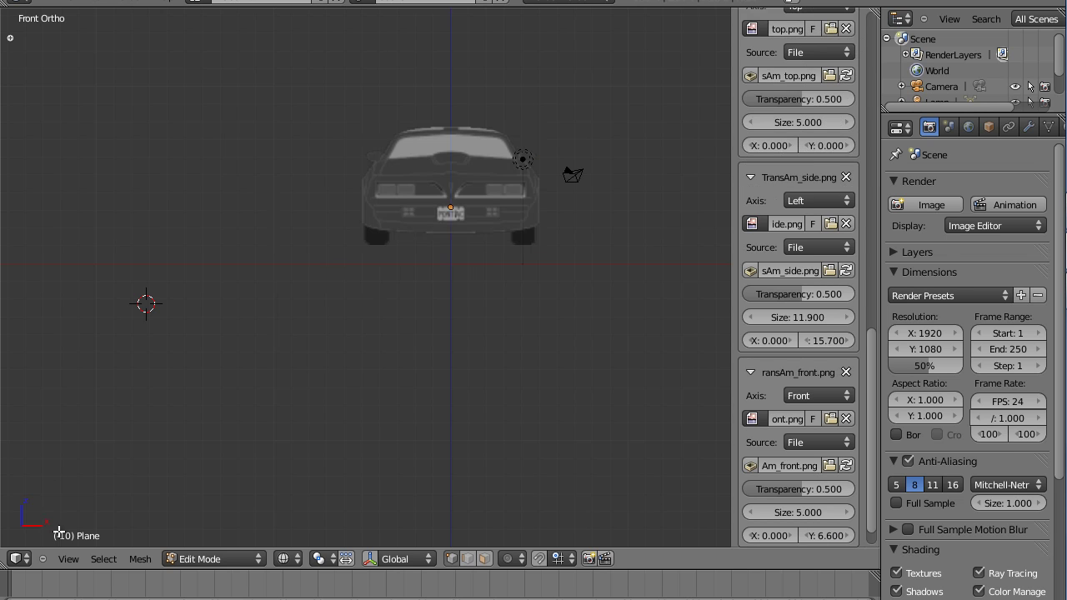
pyautogui.click(69, 558)
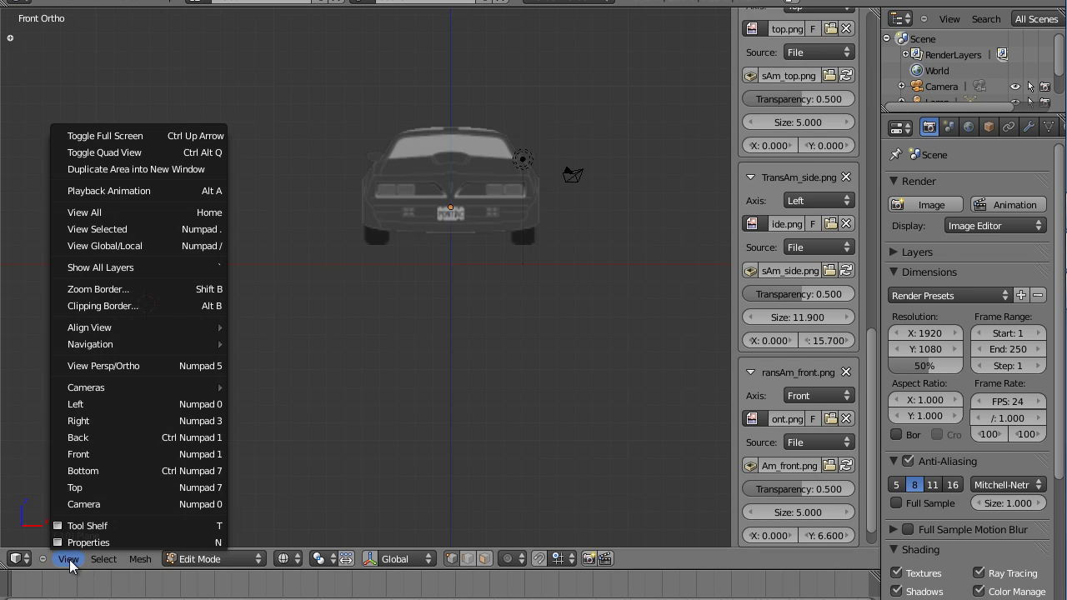
pyautogui.click(80, 488)
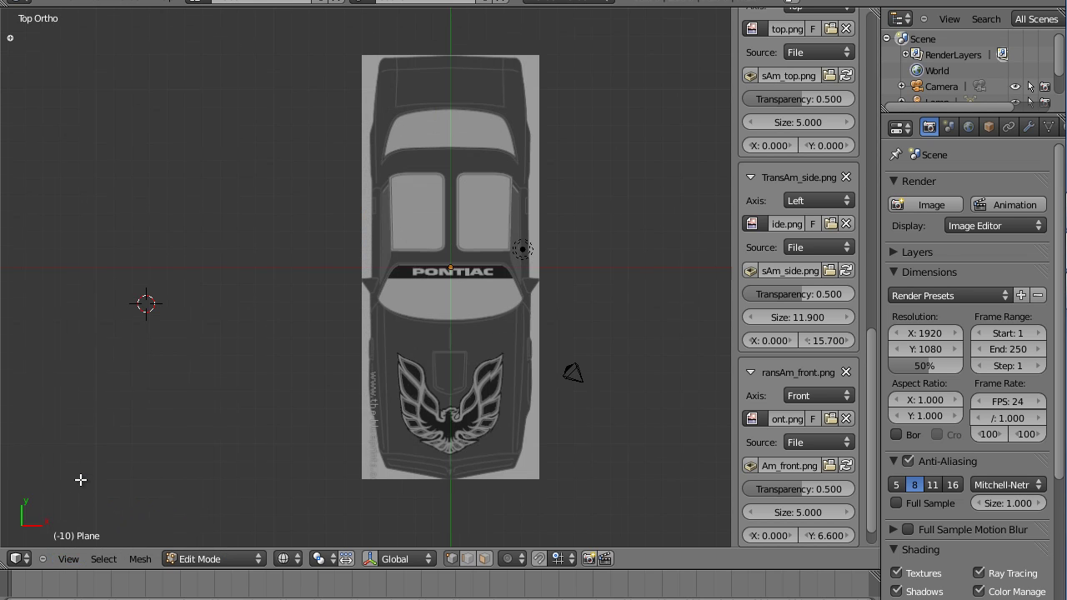